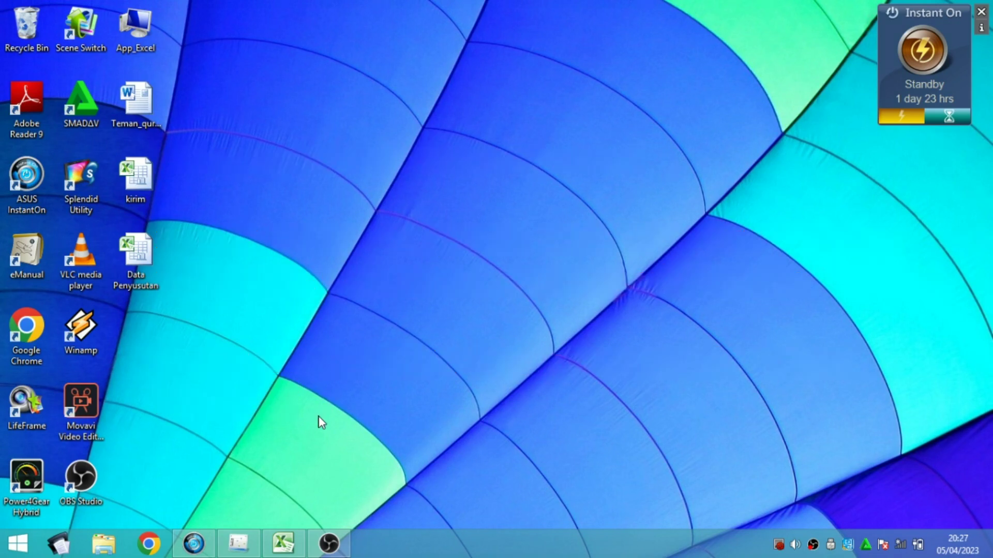
Switch to the Data Penyusutan workbook in Excel and review the asset list on the AKTIVA sheet
click(292, 540)
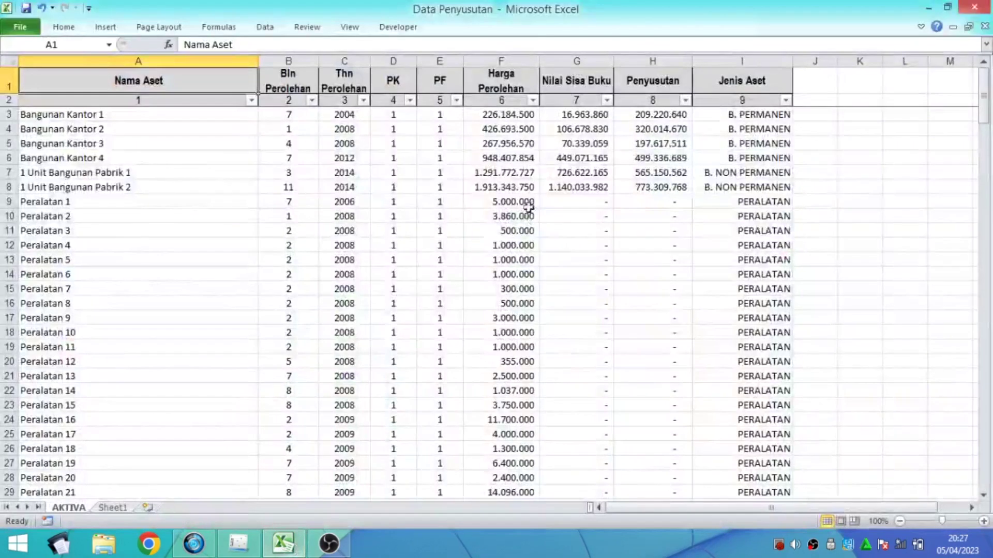
click(482, 221)
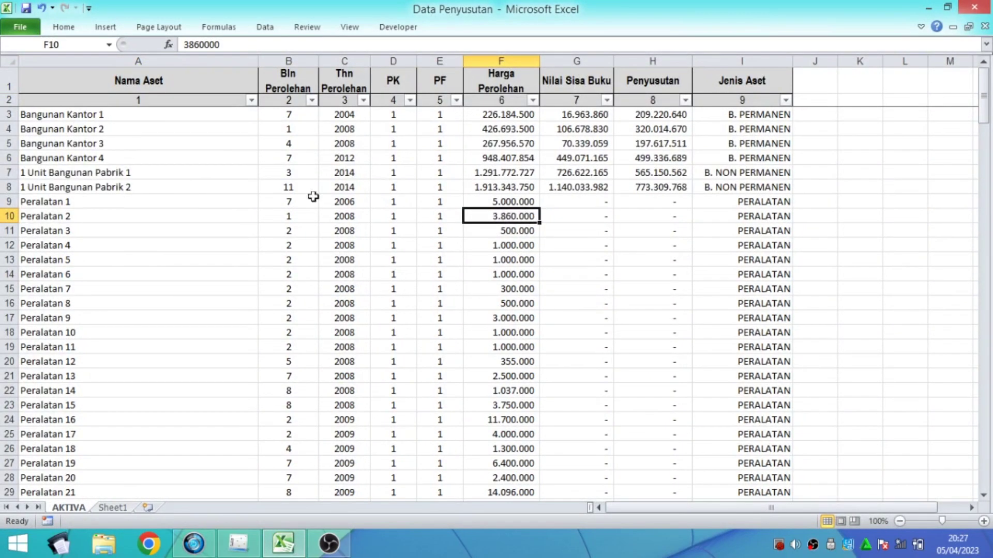
key(ctrl+Home)
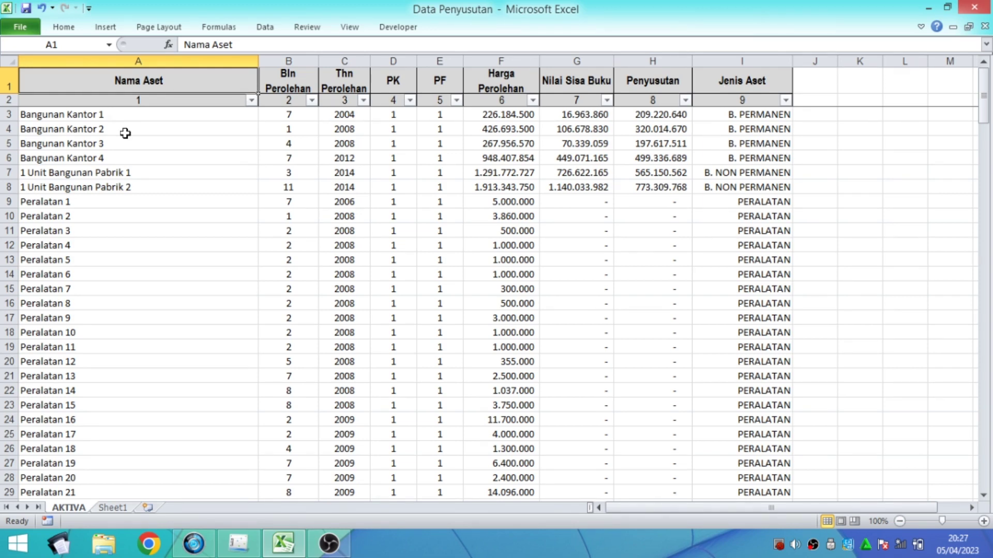
click(125, 116)
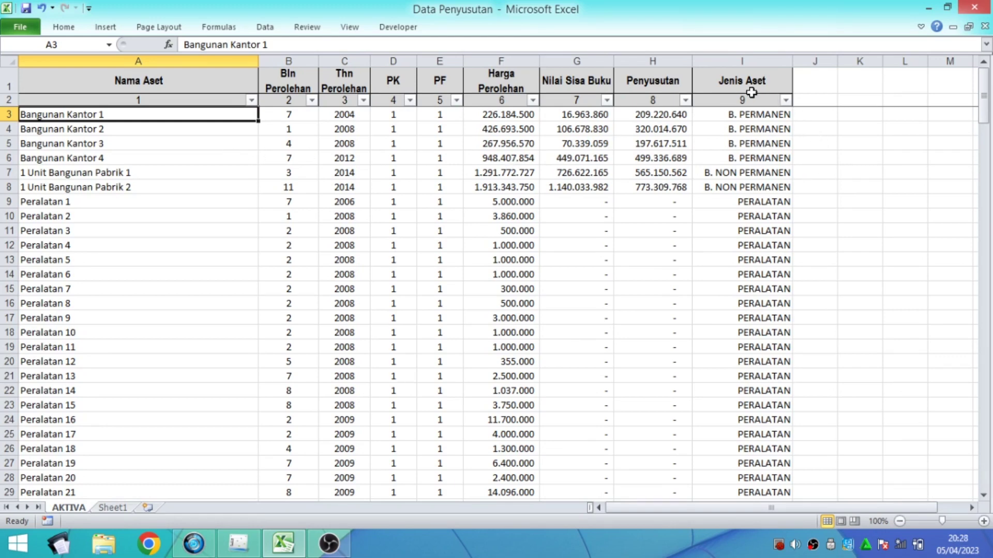
Examine the asset categories in the Jenis Aset column, from the building rows down to the vehicle rows
click(720, 88)
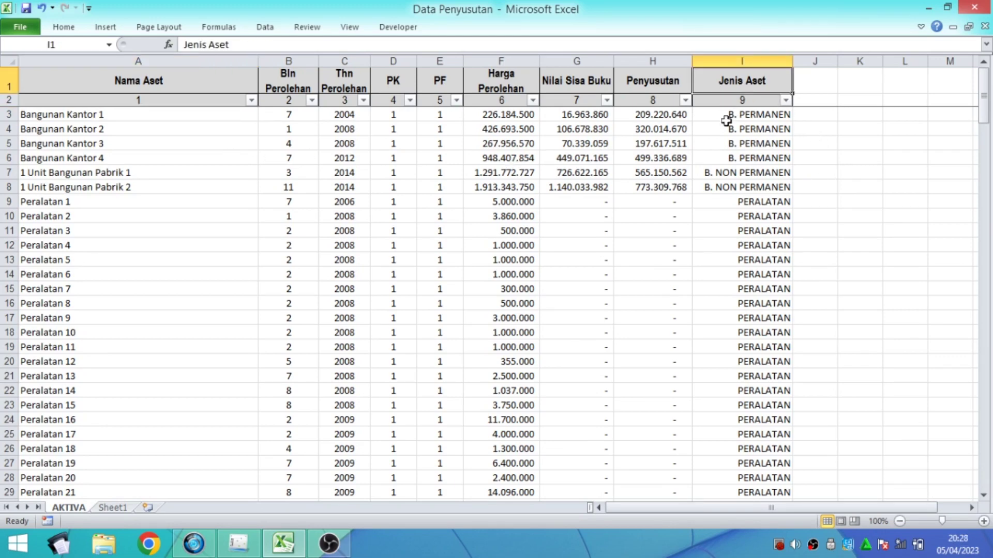
click(732, 119)
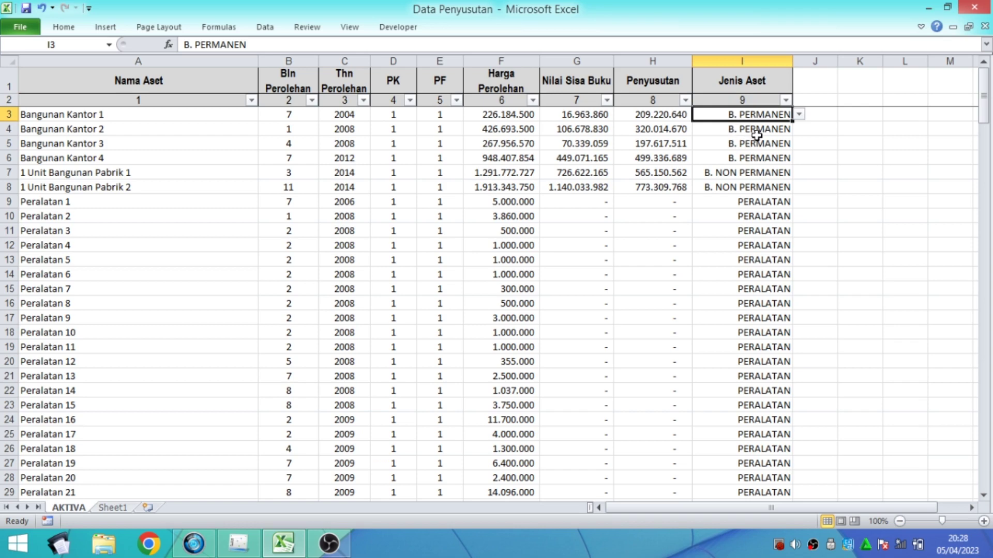
click(737, 143)
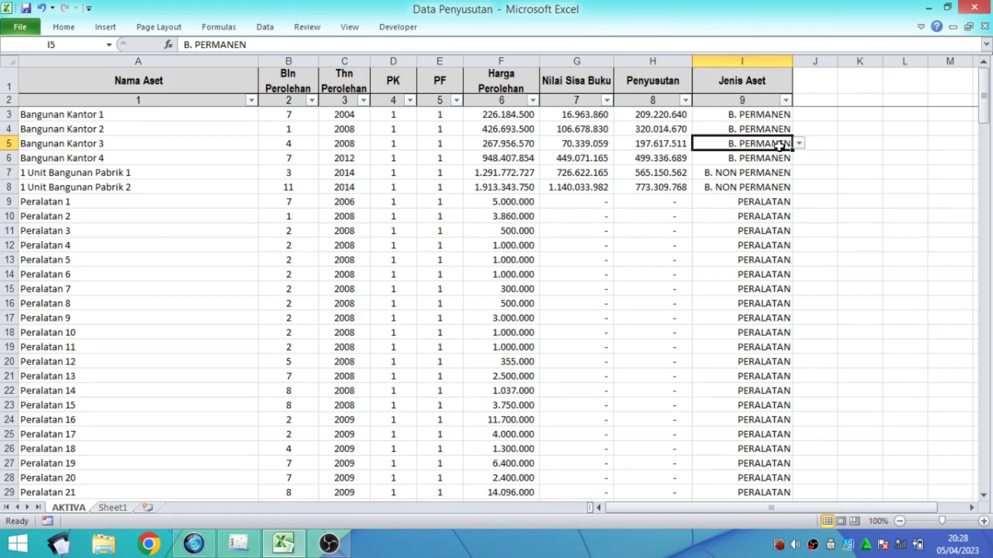
click(740, 118)
click(744, 171)
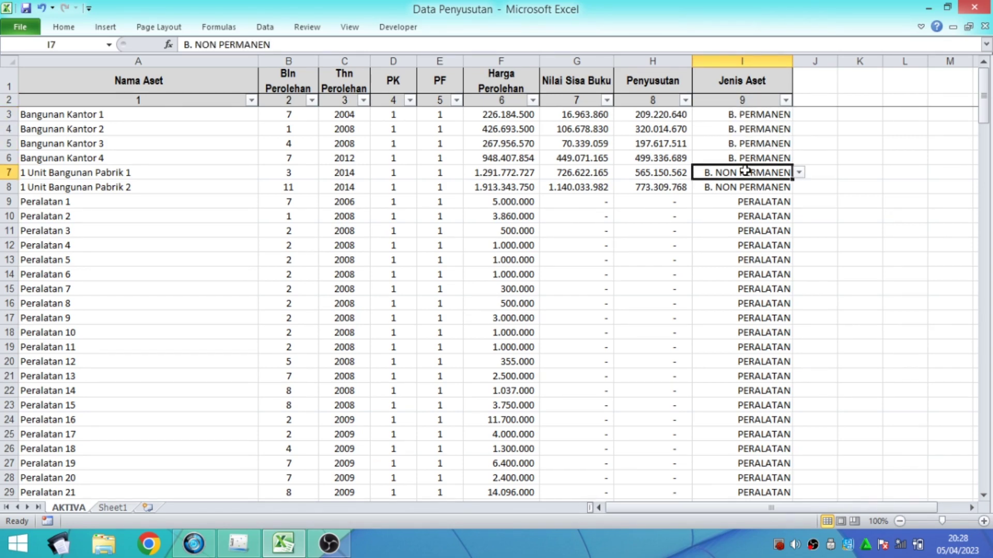
click(744, 211)
drag(982, 116, 983, 439)
scroll(727, 312, down, 2)
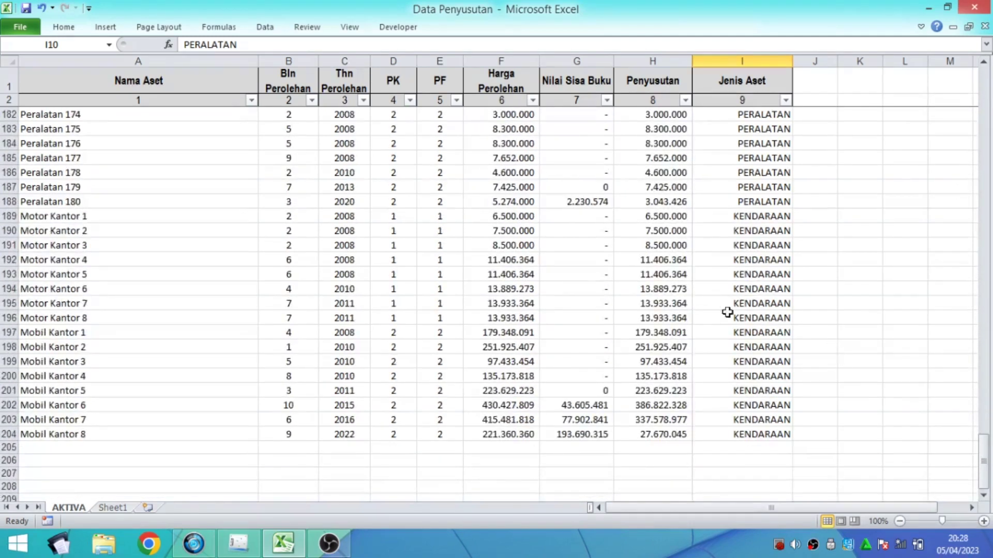
click(736, 217)
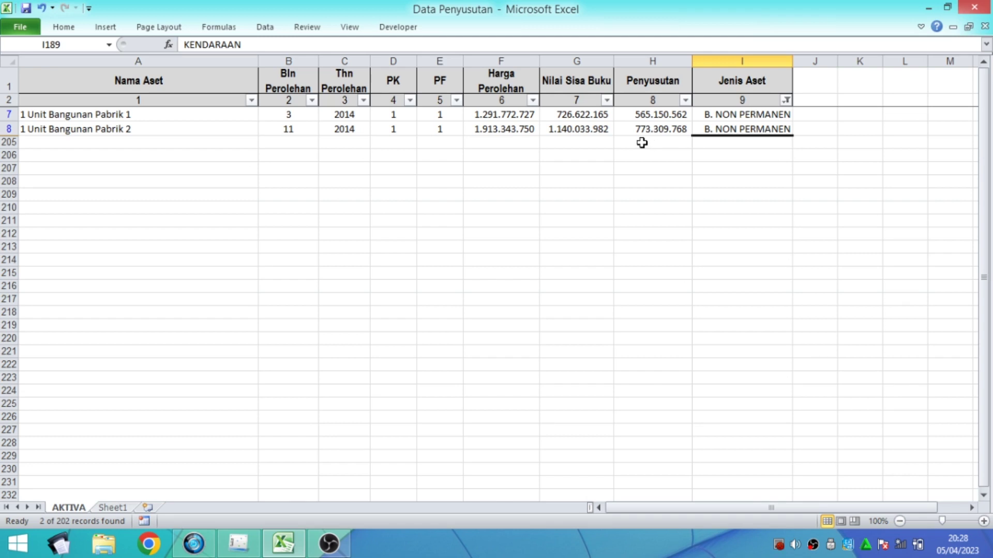
Reset the Jenis Aset column filter to include all asset types
click(786, 100)
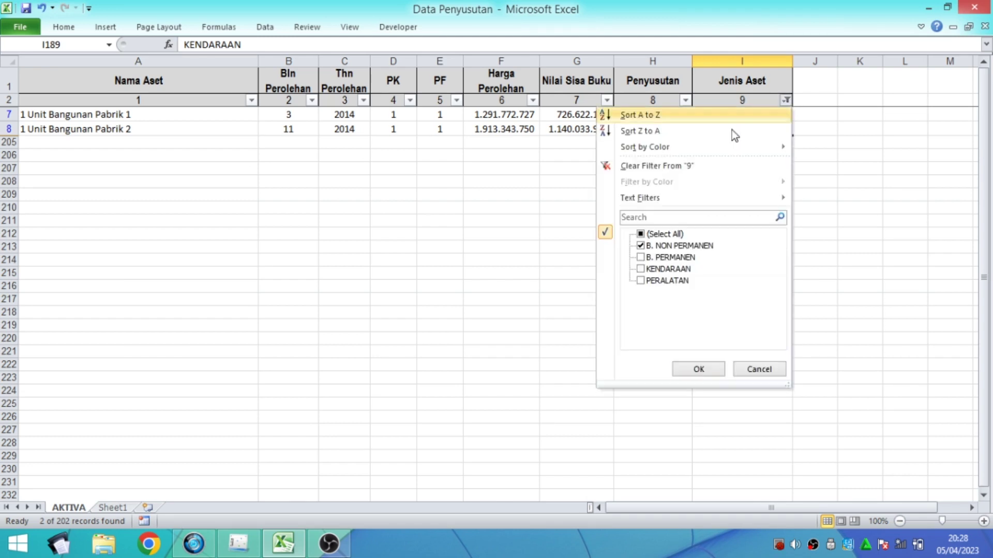
click(640, 234)
click(699, 368)
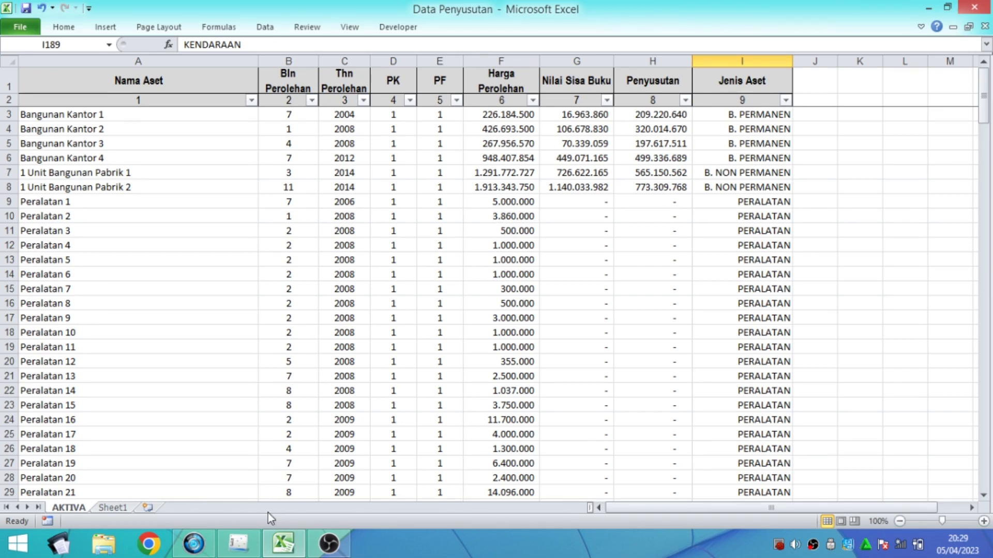
Switch to the eSPT 1771 application and connect it to the db1771 data source
click(239, 543)
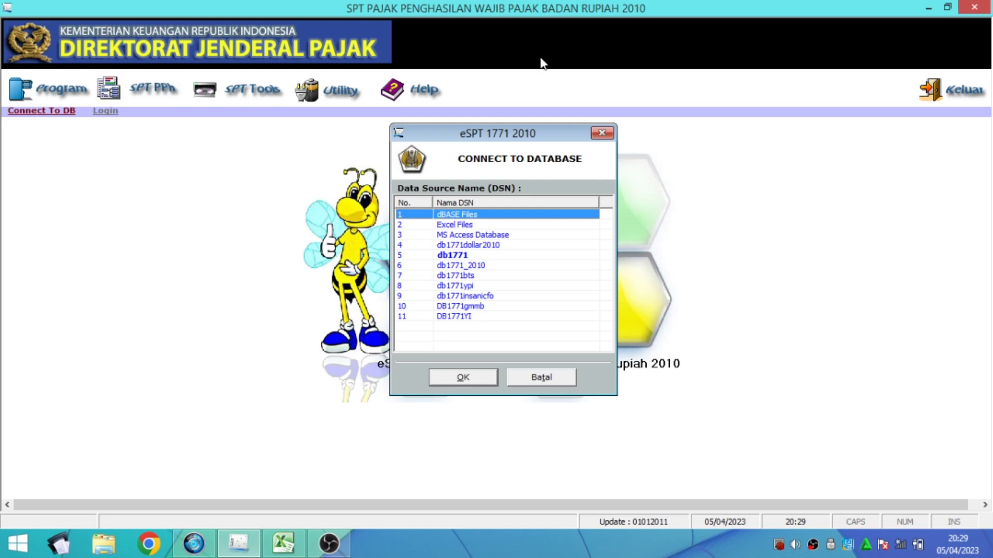
double_click(488, 253)
Log in with the user name Administrator and the account password
text(A)
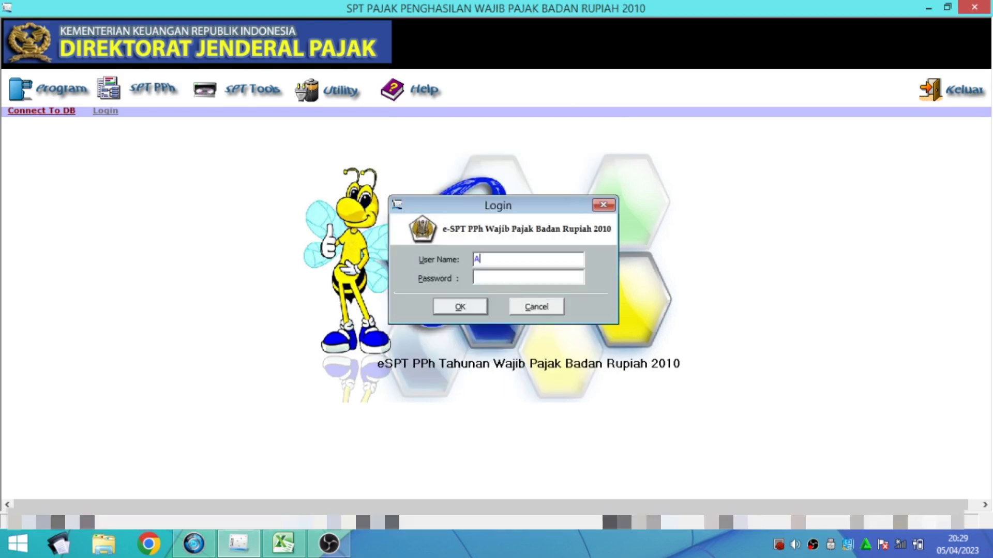
text(dministrator)
click(527, 278)
text(***)
click(461, 307)
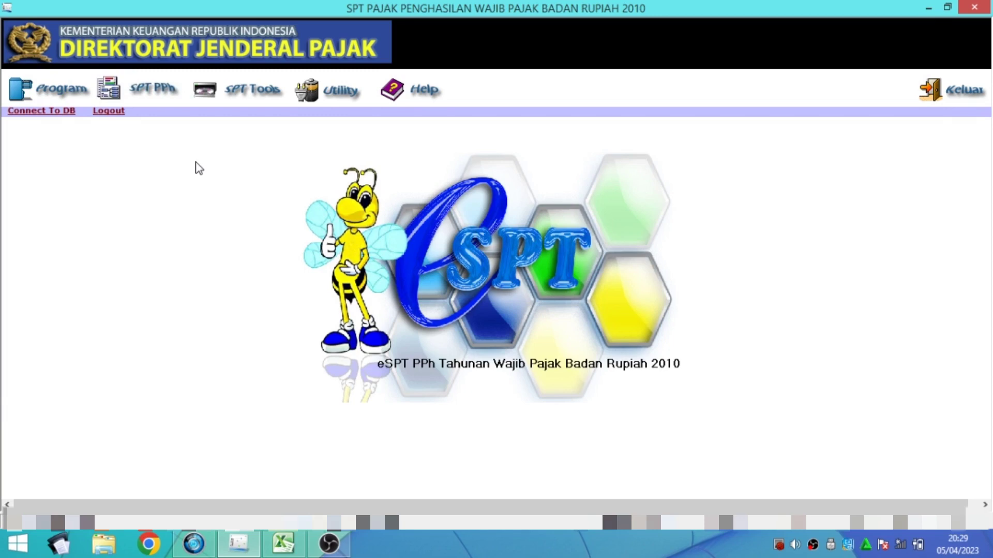
Open the existing SPT for tax year 2020, Pembetulan 0, for re-editing or revision
click(40, 95)
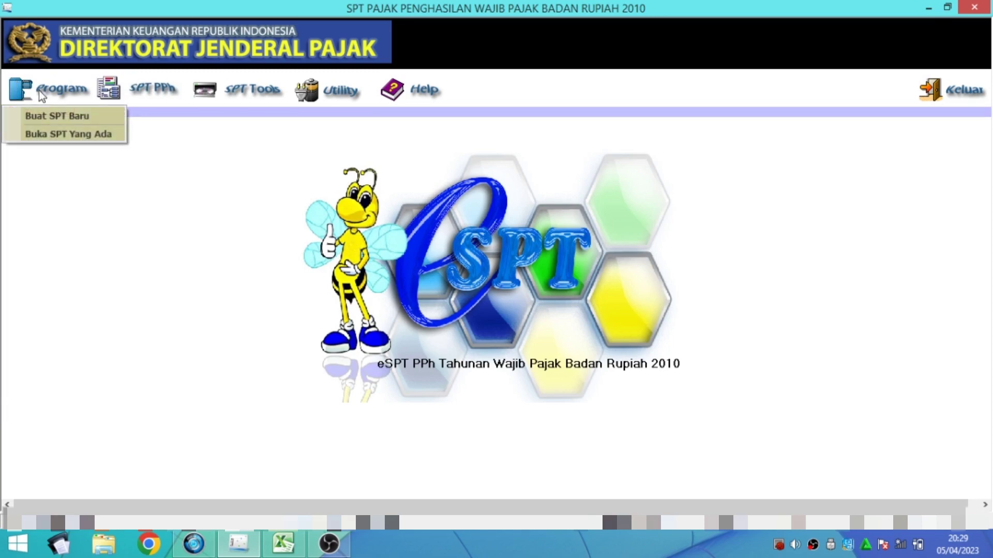
click(50, 134)
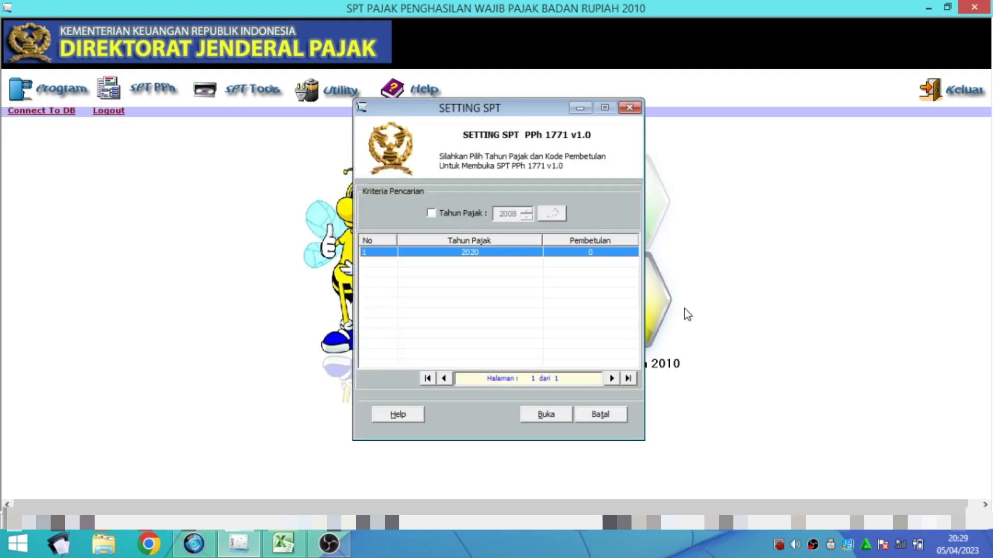
click(548, 415)
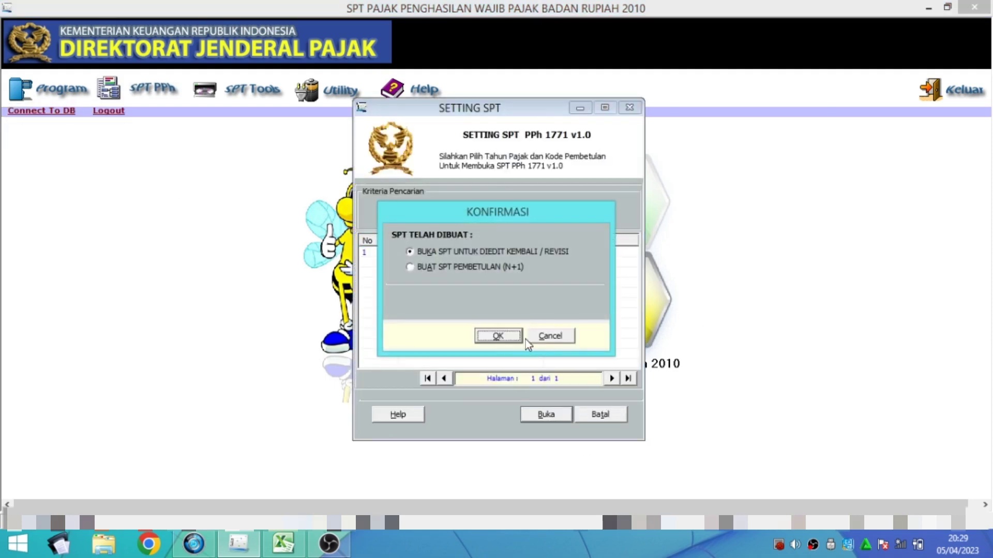
click(522, 336)
Open the special attachment Daftar Penyusutan dan Amortisasi Fiskal of the SPT PPh
click(160, 97)
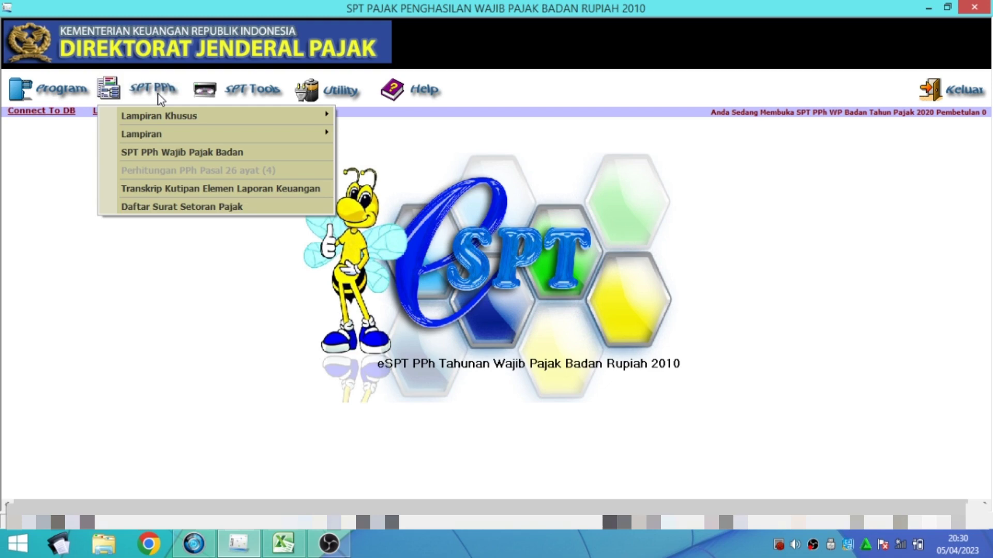
mouse_move(171, 117)
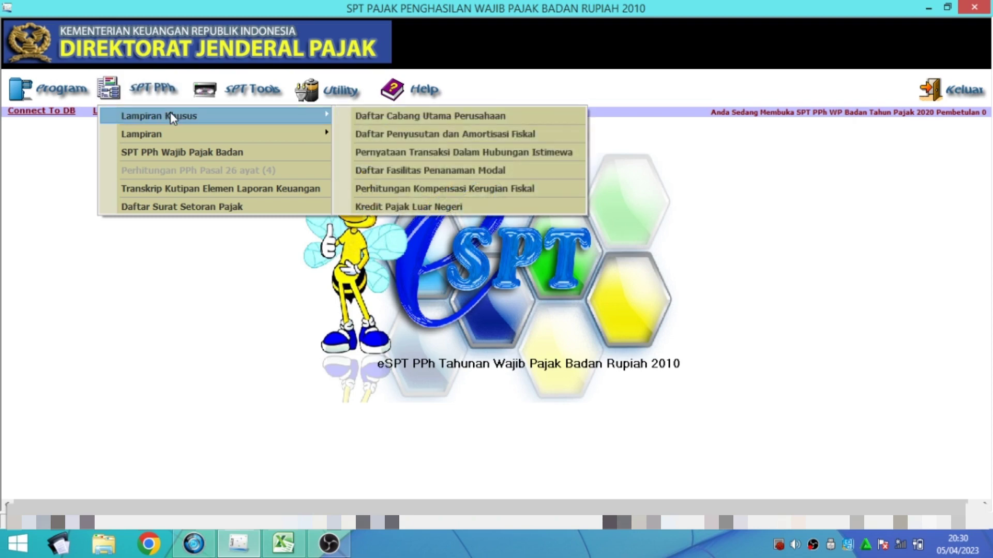
click(480, 136)
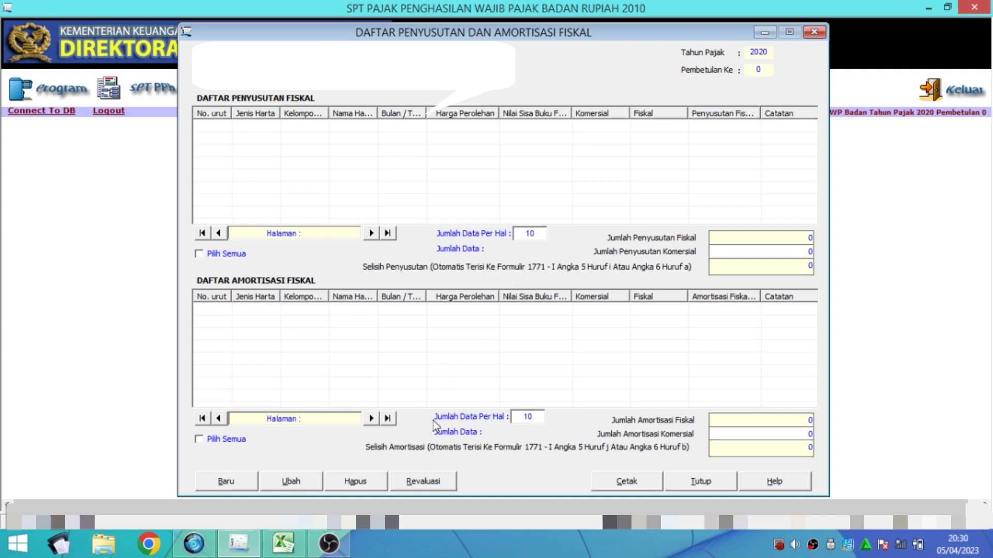
click(284, 544)
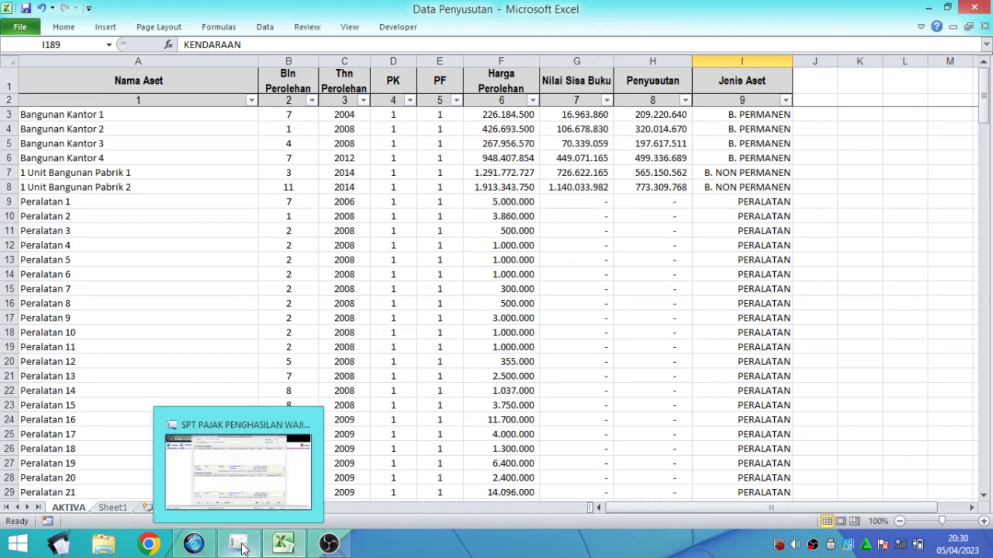
click(238, 460)
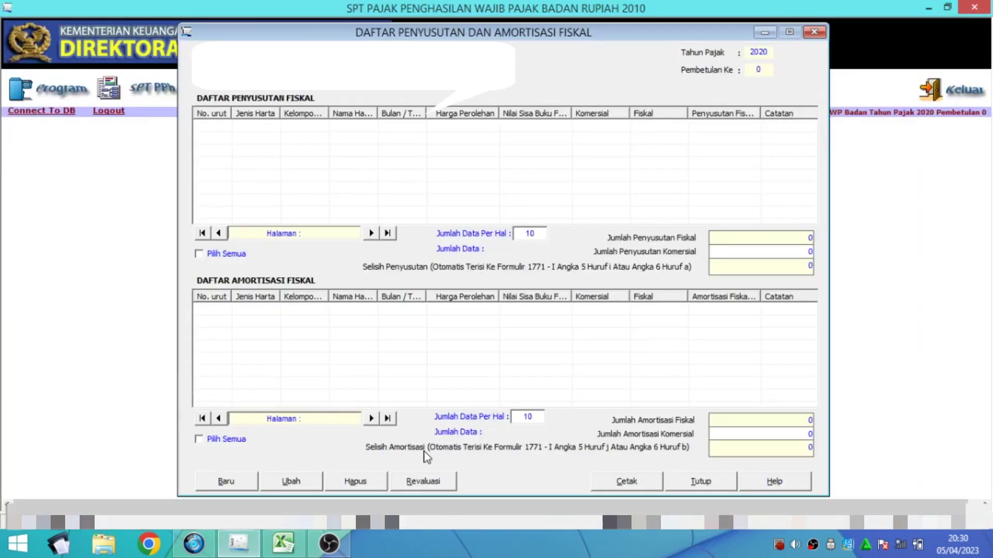
Start a new depreciation entry with Jenis Harta Kelompok Bangunan, Kelompok Harta Permanen and Jenis Usaha Semua jenis usaha
click(226, 480)
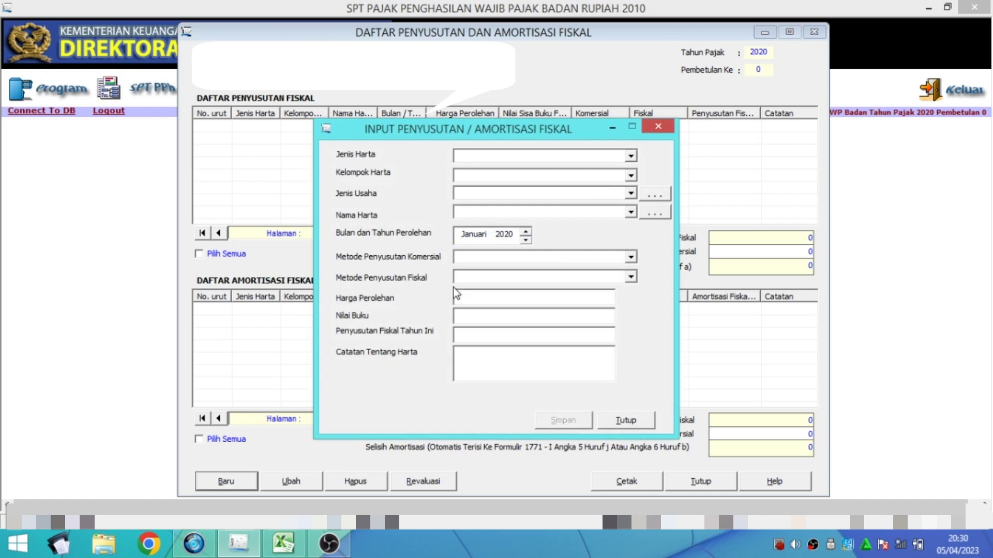
click(631, 156)
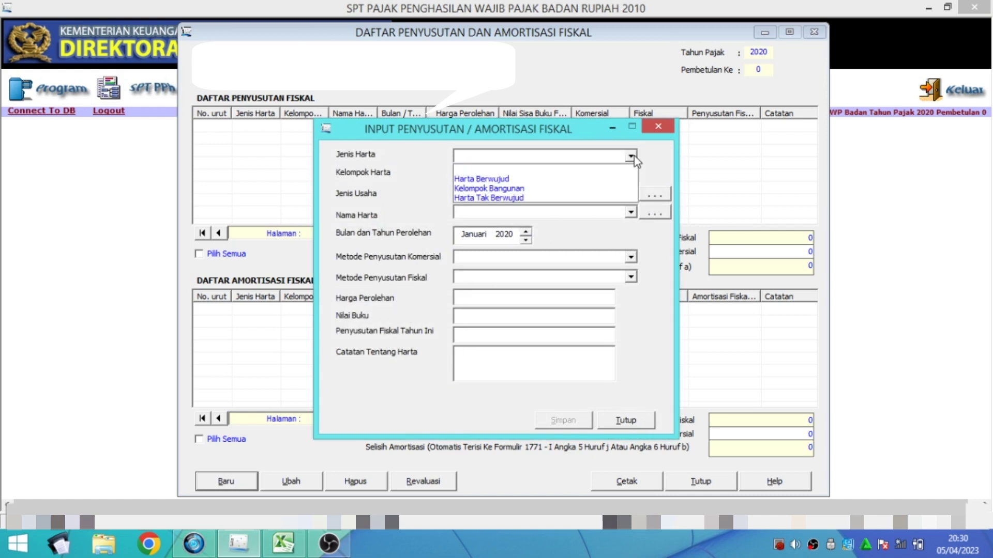
click(563, 188)
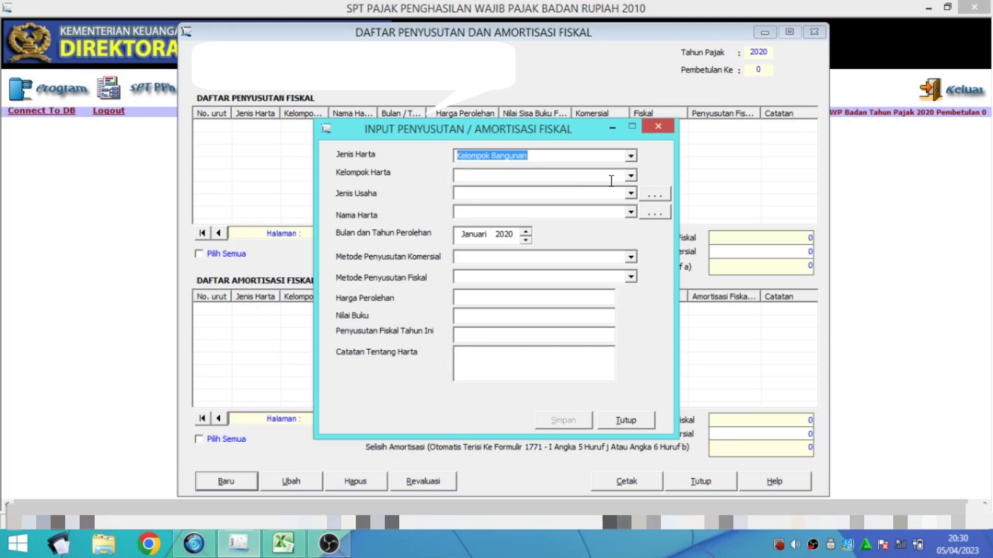
click(631, 176)
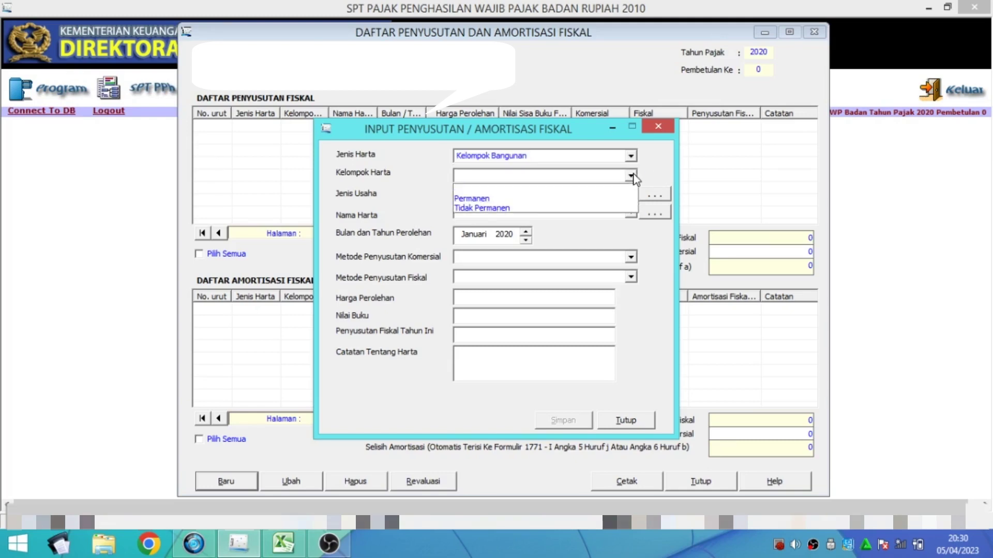
click(537, 202)
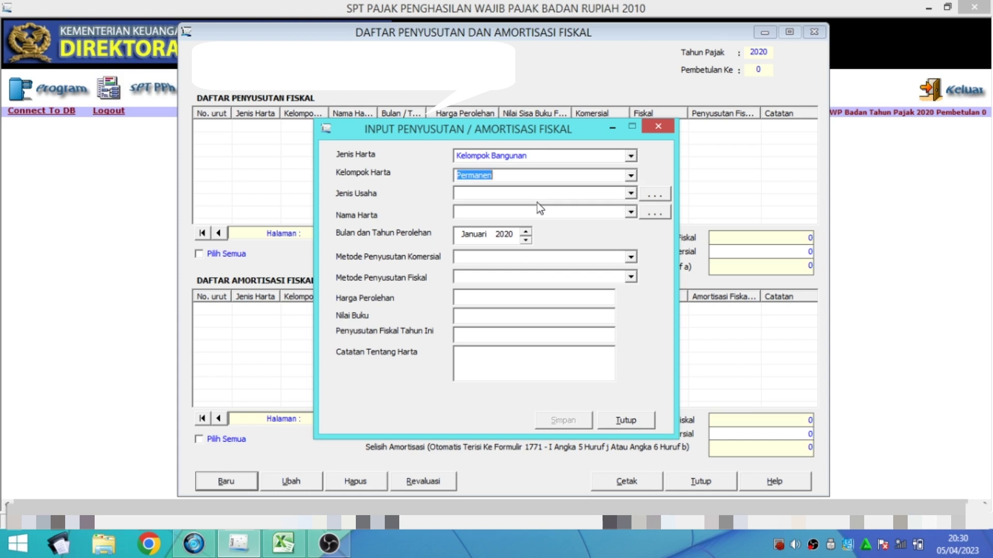
click(630, 193)
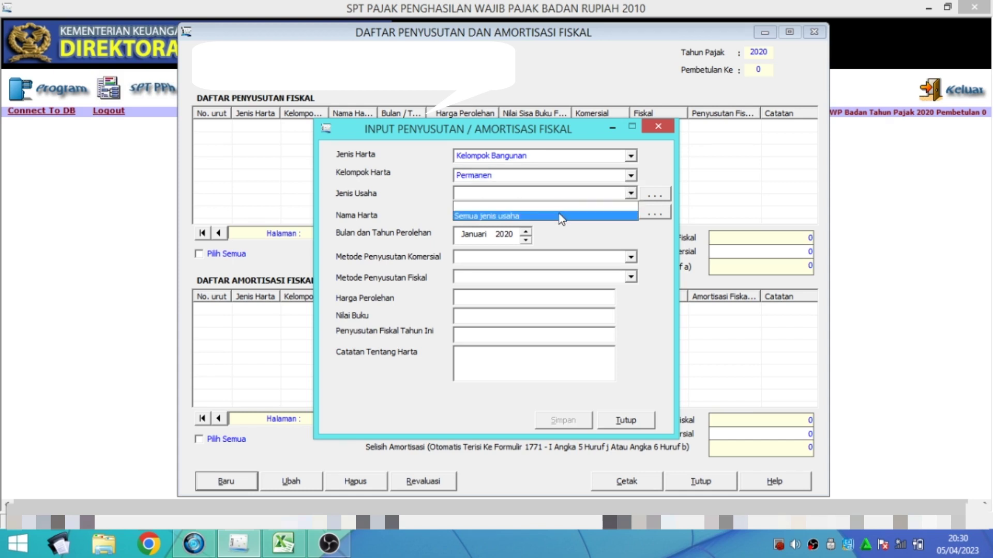
click(559, 213)
Add Gedung Kantor as a new asset name in the Nama Harta reference list and save it
click(630, 213)
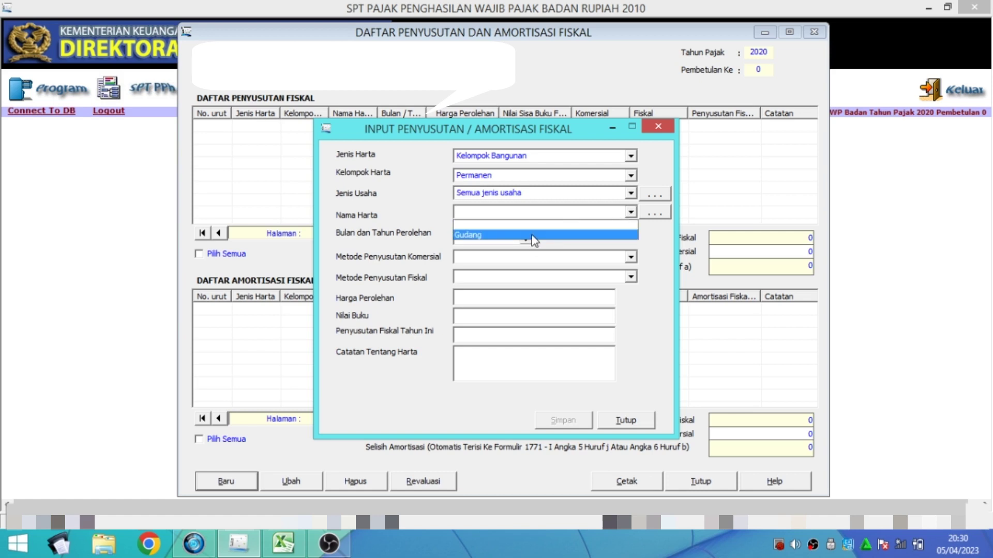
click(654, 213)
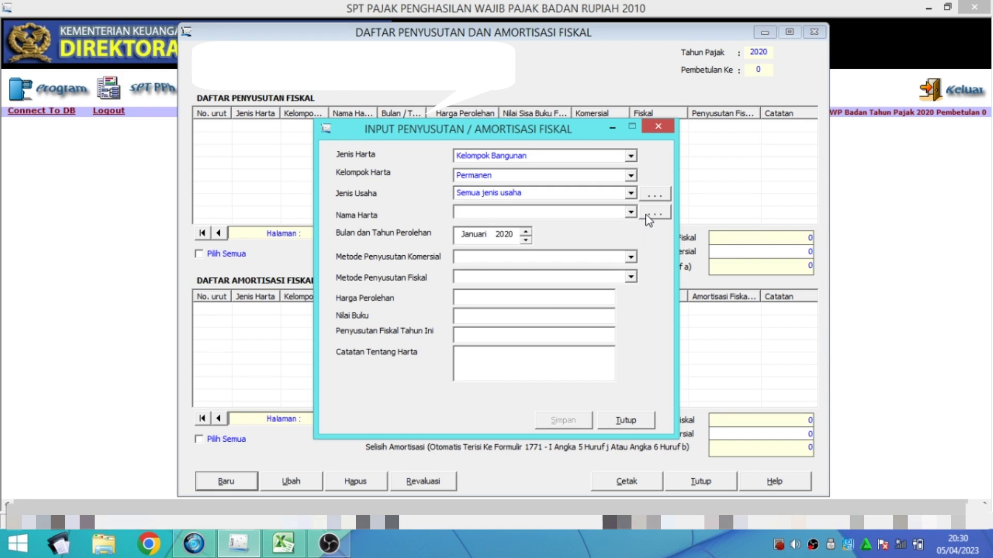
click(654, 213)
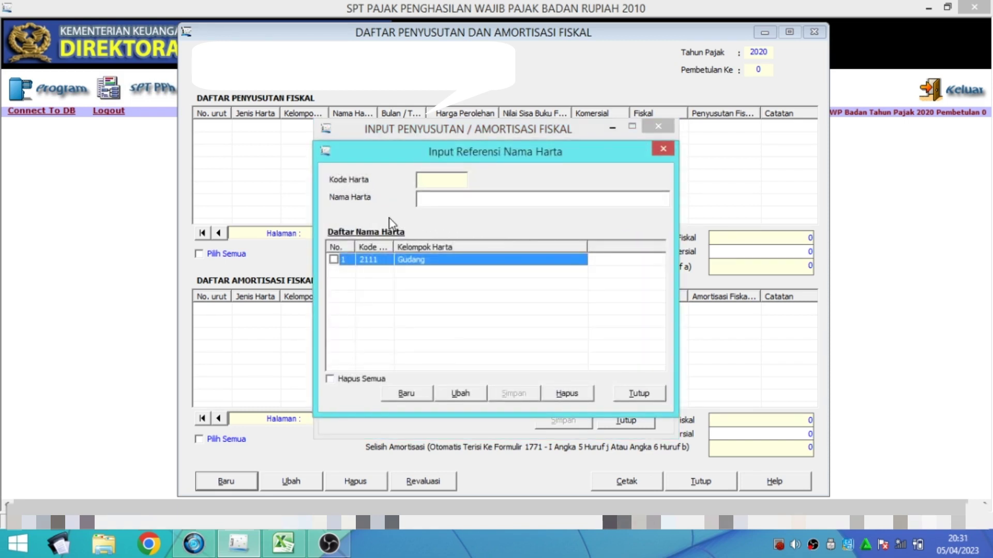
click(406, 392)
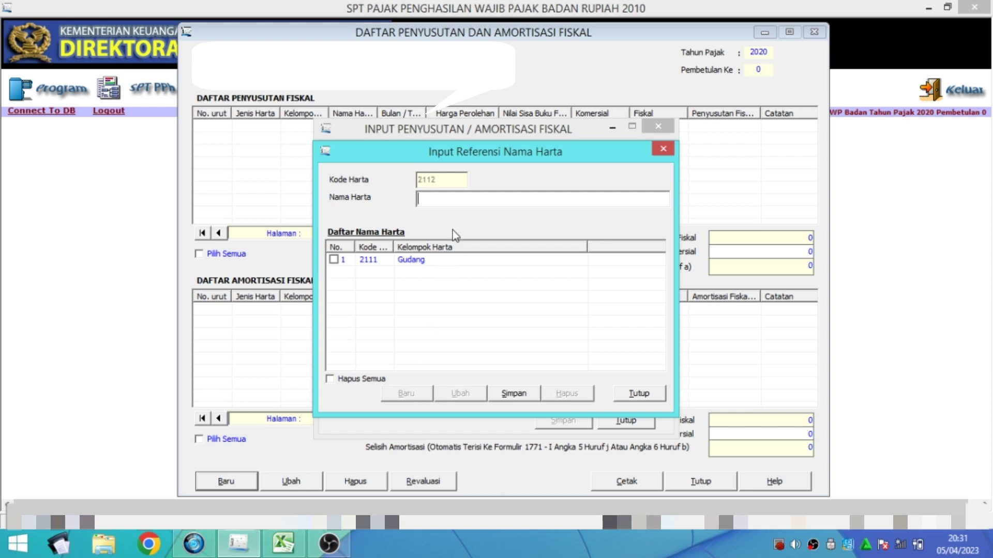
text(Gedung Kantor)
click(517, 397)
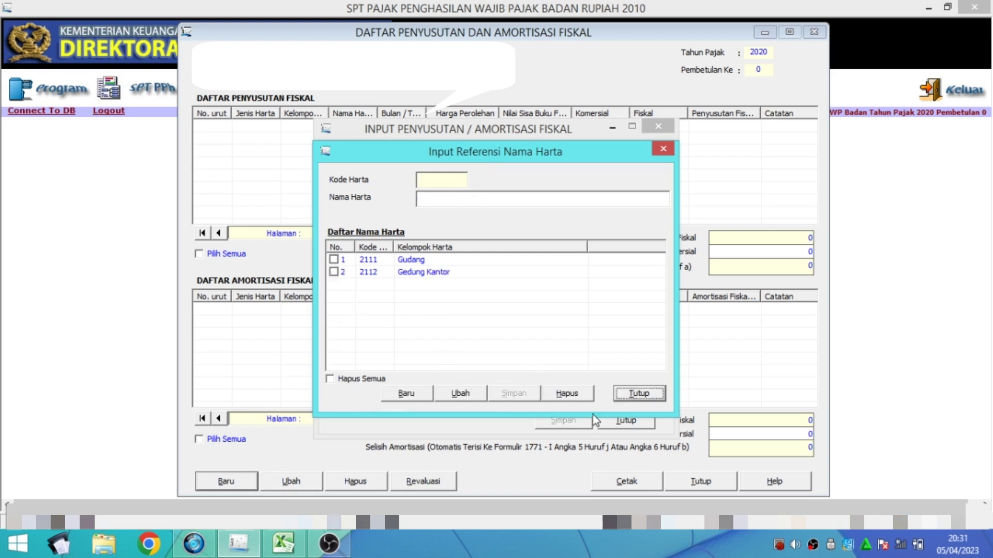
click(639, 393)
Choose Gedung Kantor as the Nama Harta and Garis Lurus for both the commercial and fiscal depreciation methods
click(630, 212)
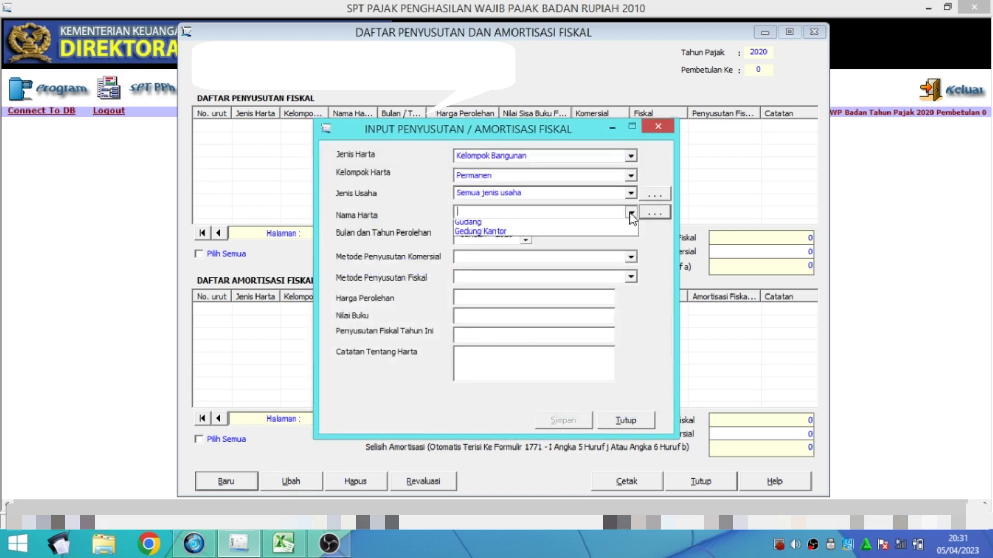
click(543, 245)
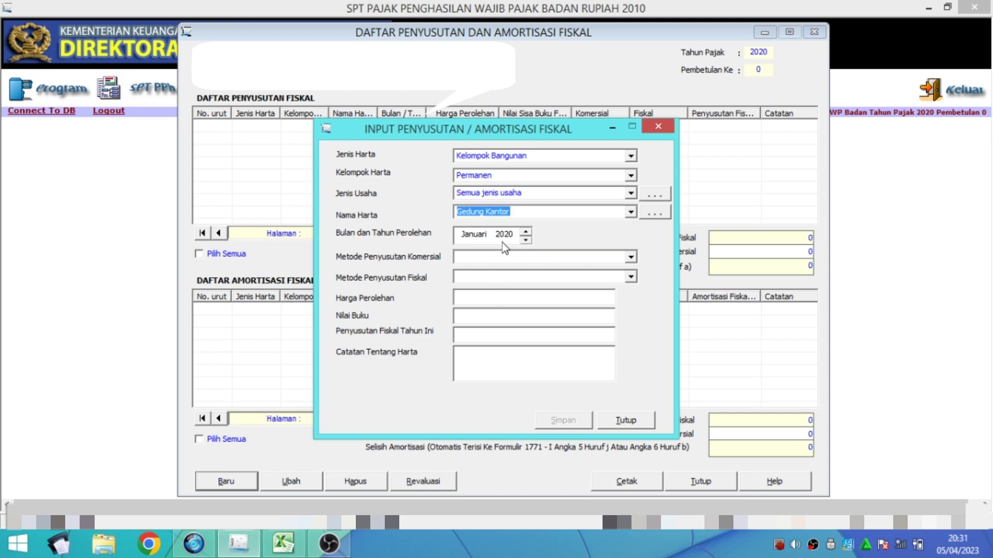
click(631, 257)
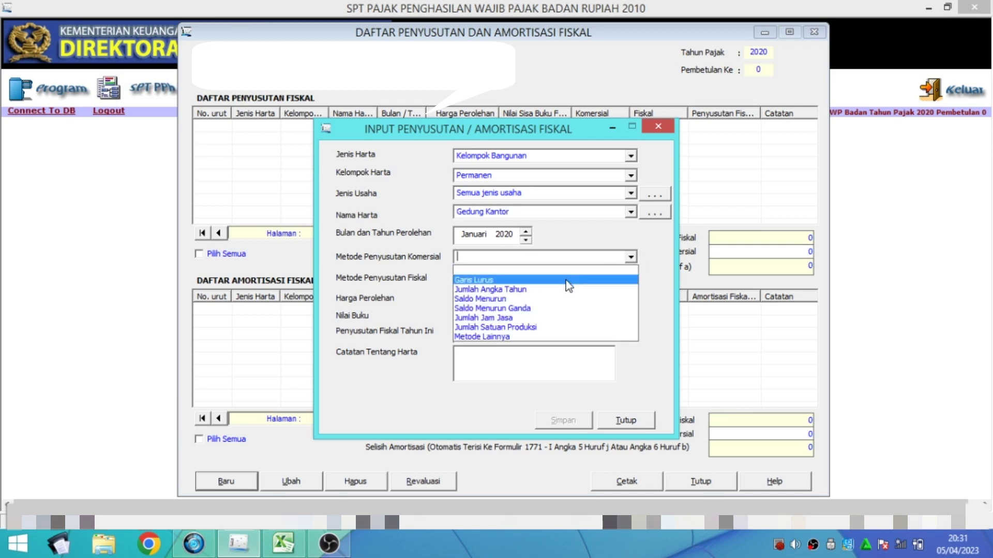
click(569, 282)
click(631, 278)
click(557, 292)
Enter Harga Perolehan 200.000.000 and the note Gedung Kantor, save the asset entry and continue with a new one
click(493, 293)
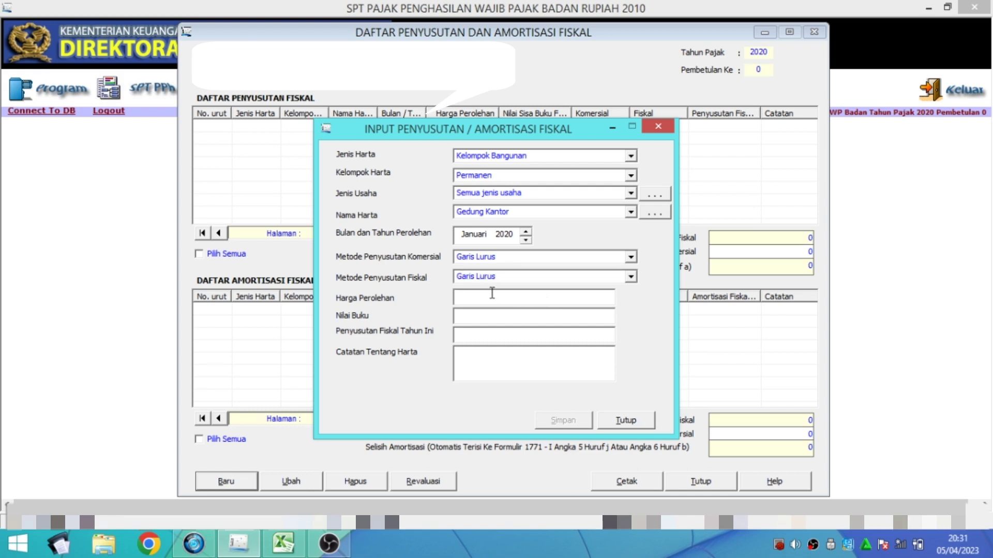
text(200.000.0)
text(00)
key(Tab)
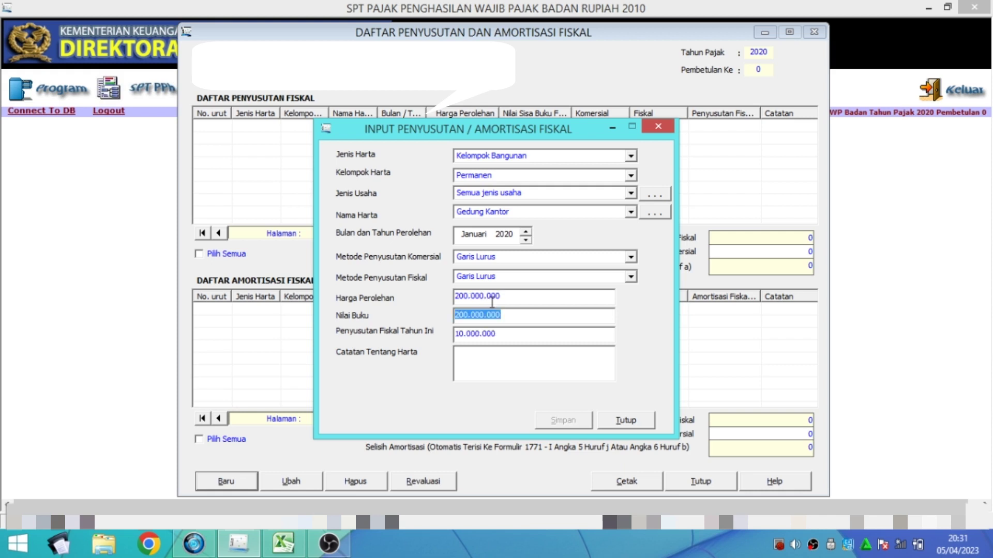
click(475, 362)
text(Gedung Kantor)
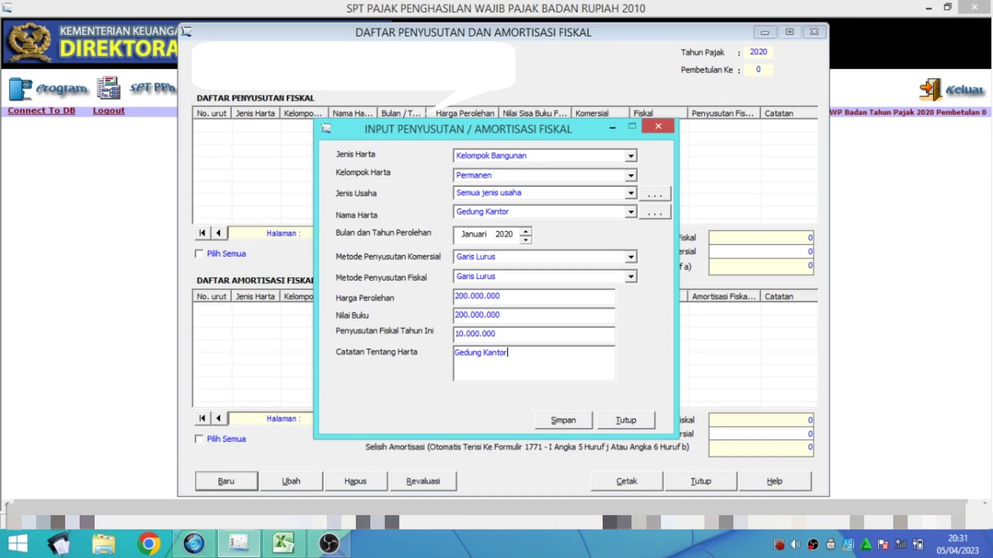
click(561, 421)
click(512, 325)
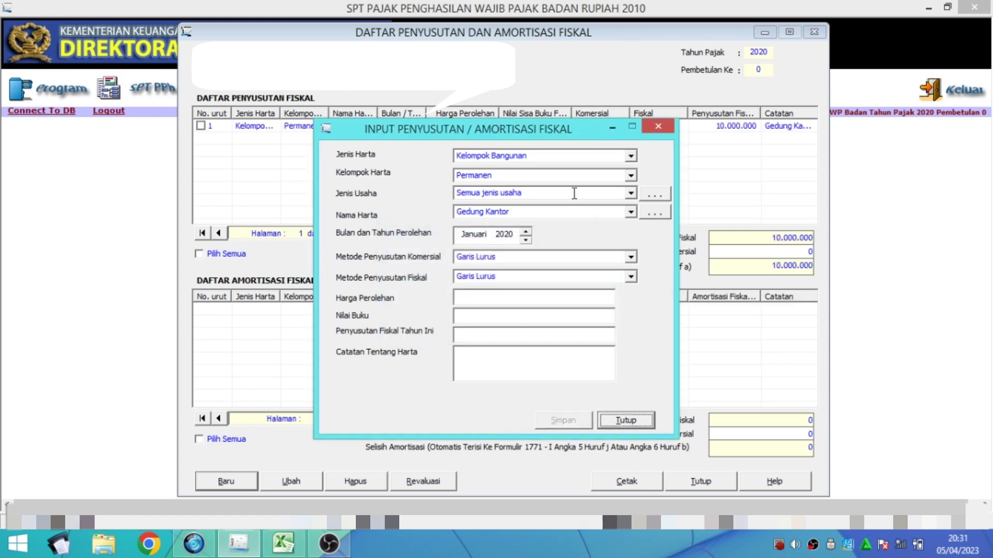
Set the new building entry's Kelompok Harta to Tidak Permanen and Jenis Usaha to Semua jenis usaha
click(631, 175)
click(557, 207)
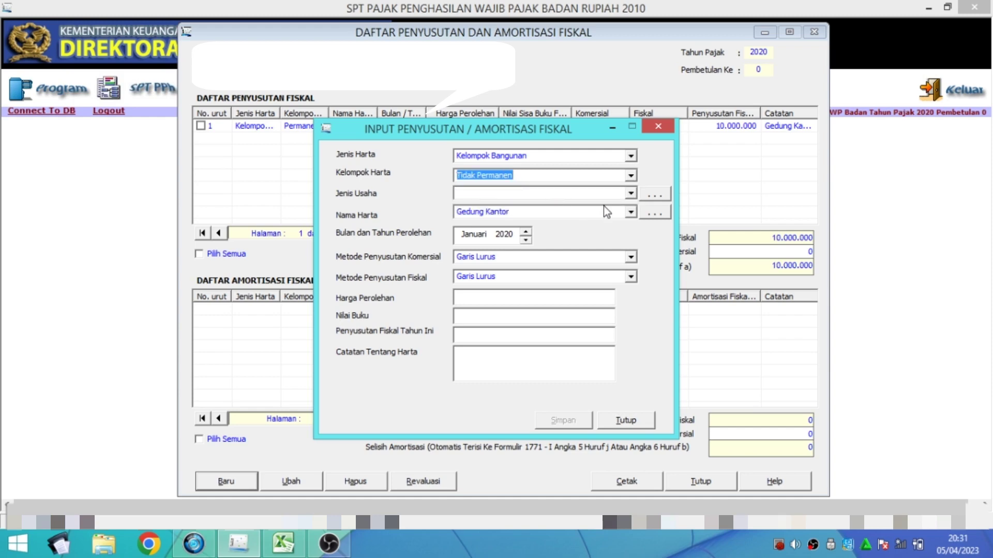
click(631, 196)
click(564, 208)
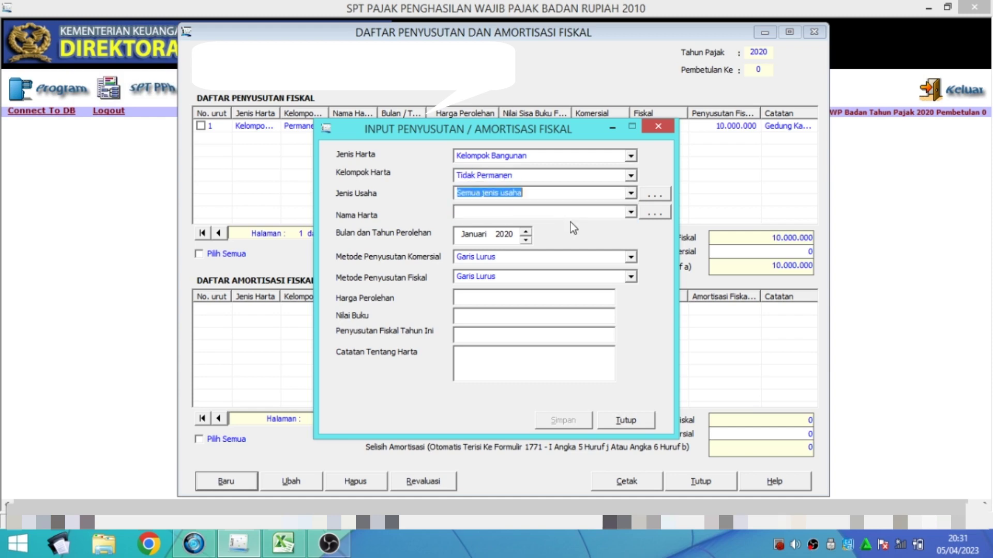
Add Pabrik as a new asset name in the Nama Harta reference list, save it and return to the entry form
click(631, 212)
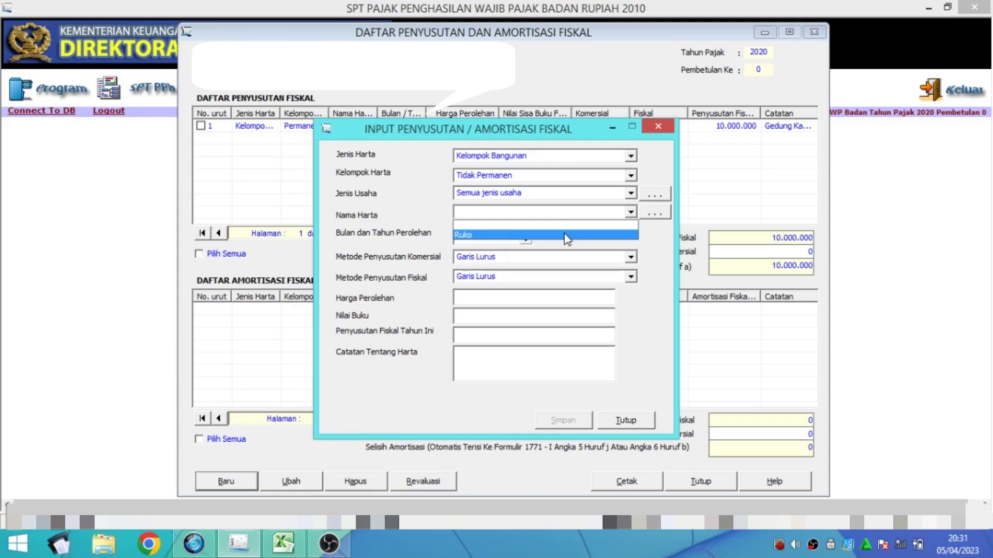
click(651, 219)
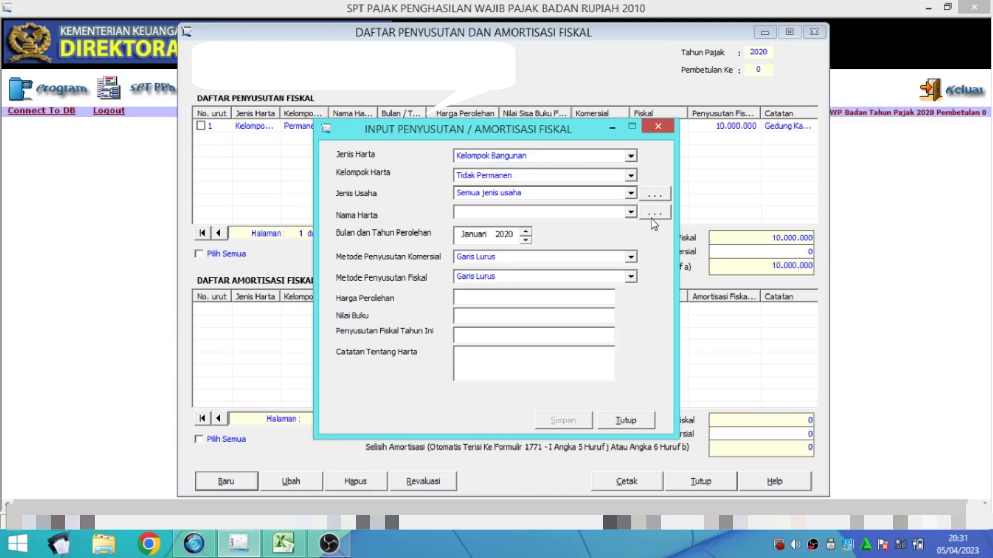
click(651, 219)
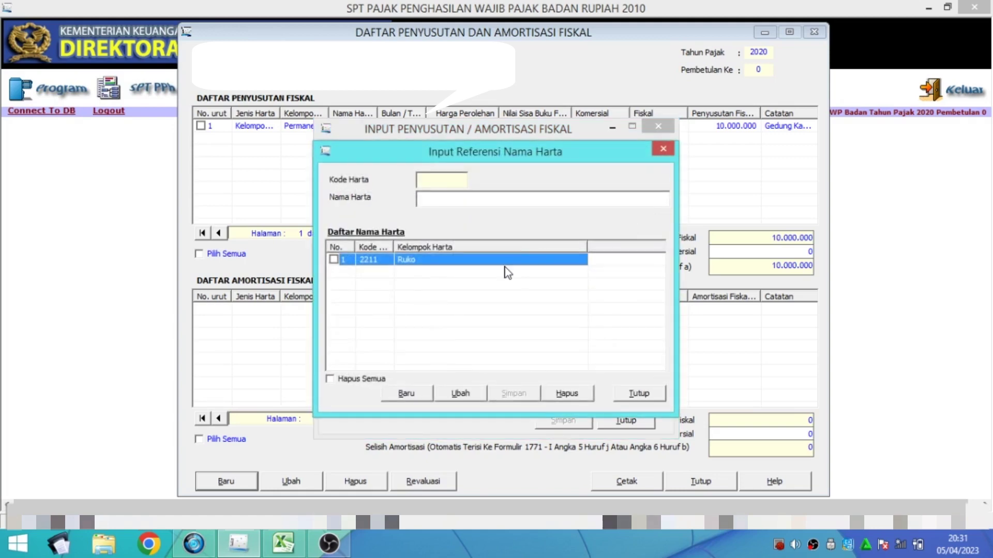
click(419, 395)
text(Pabrik)
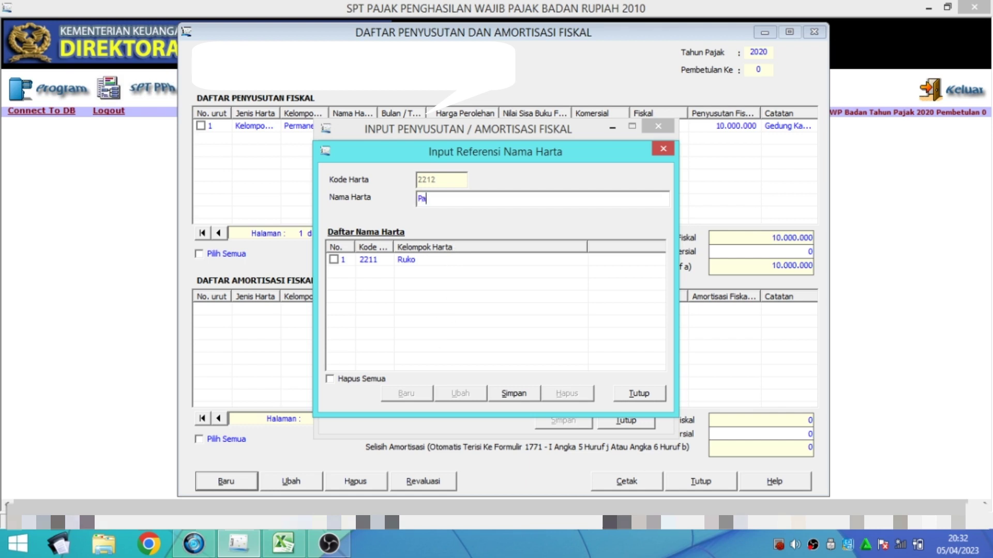
click(512, 395)
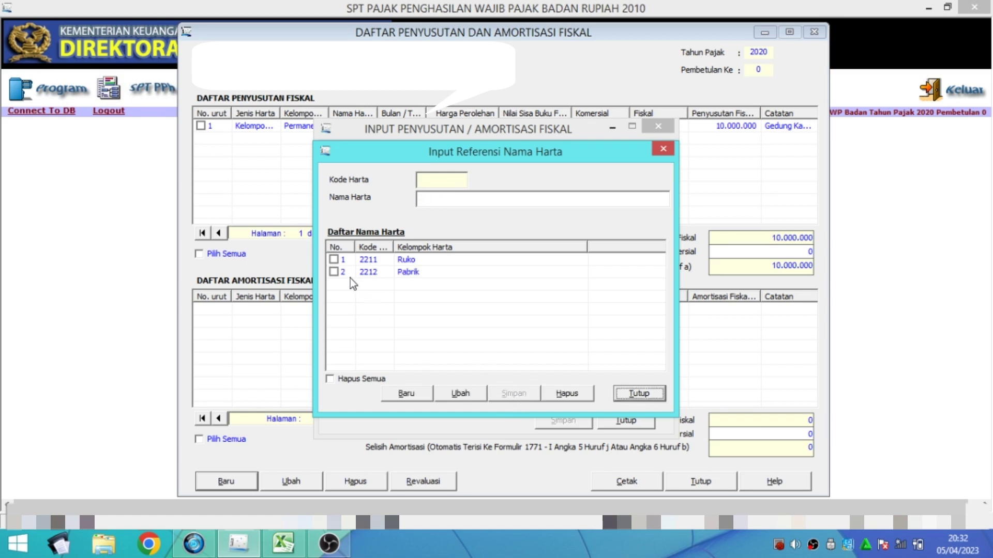
click(655, 394)
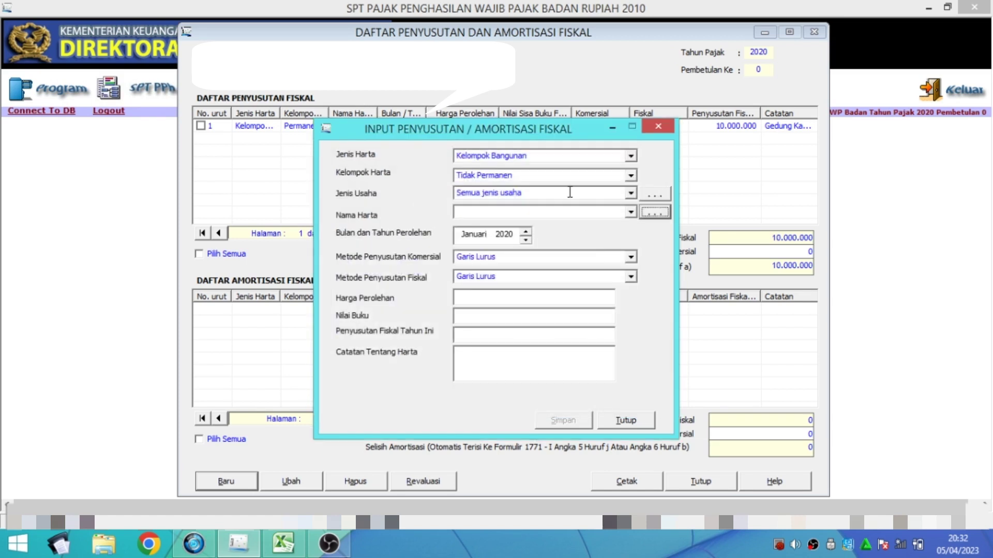
Complete the Pabrik entry with Harga Perolehan 100.000.000 and the note Pabrik, save it and continue with a new entry
click(630, 212)
click(524, 242)
click(509, 300)
text(100)
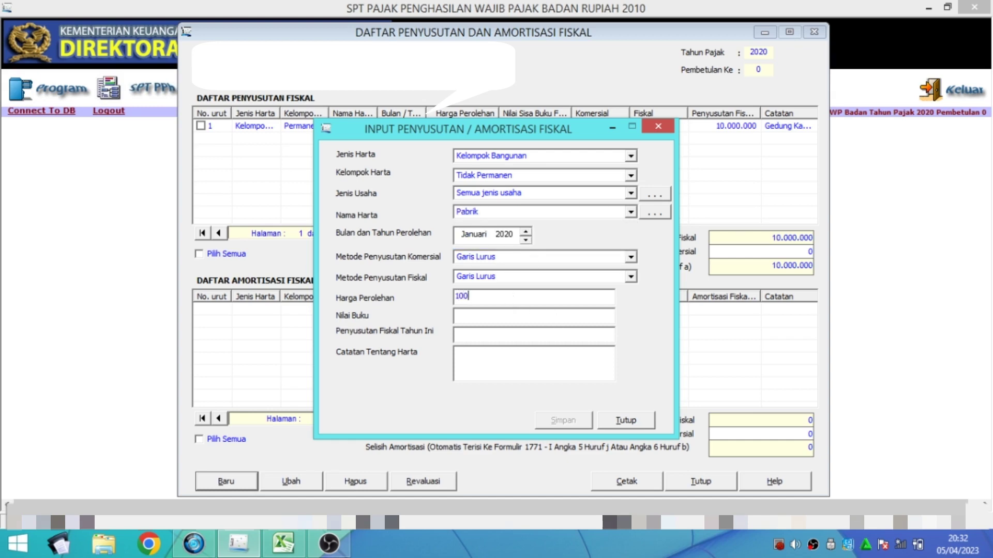
text(.000.000)
key(Tab)
click(528, 352)
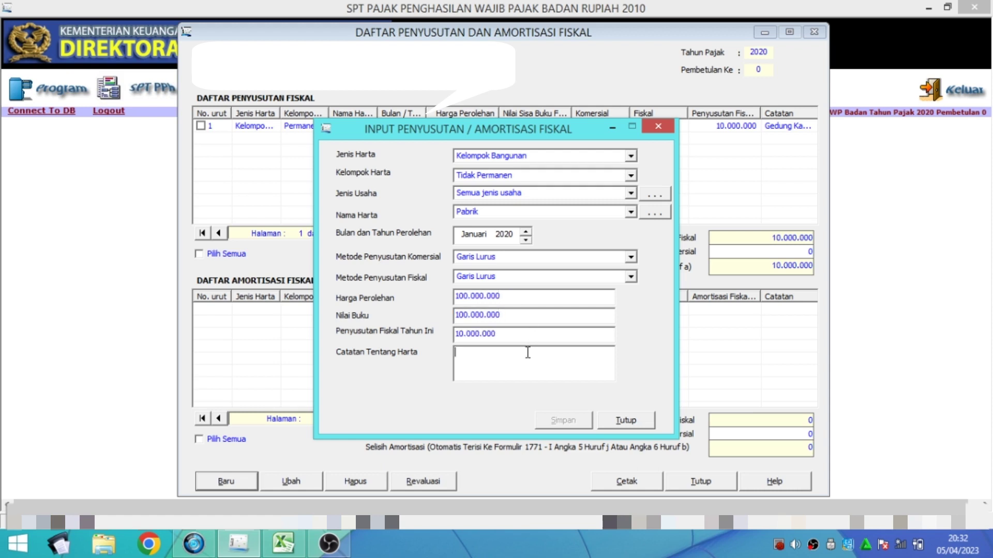
text(Pabrik)
click(563, 427)
click(509, 324)
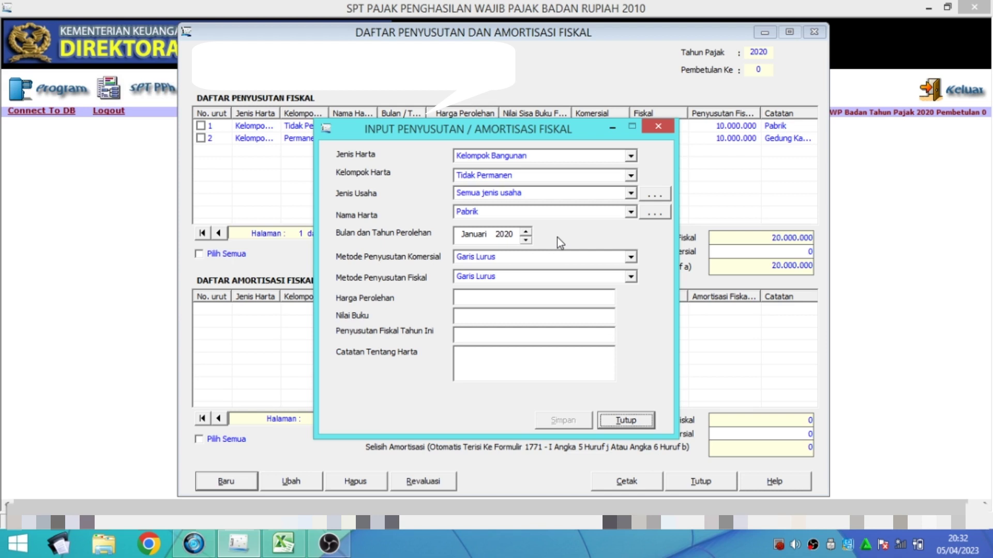
Classify the new entry as Harta Berwujud, Kelompok 1, Semua jenis usaha, with Mesin kantor as the Nama Harta
click(632, 157)
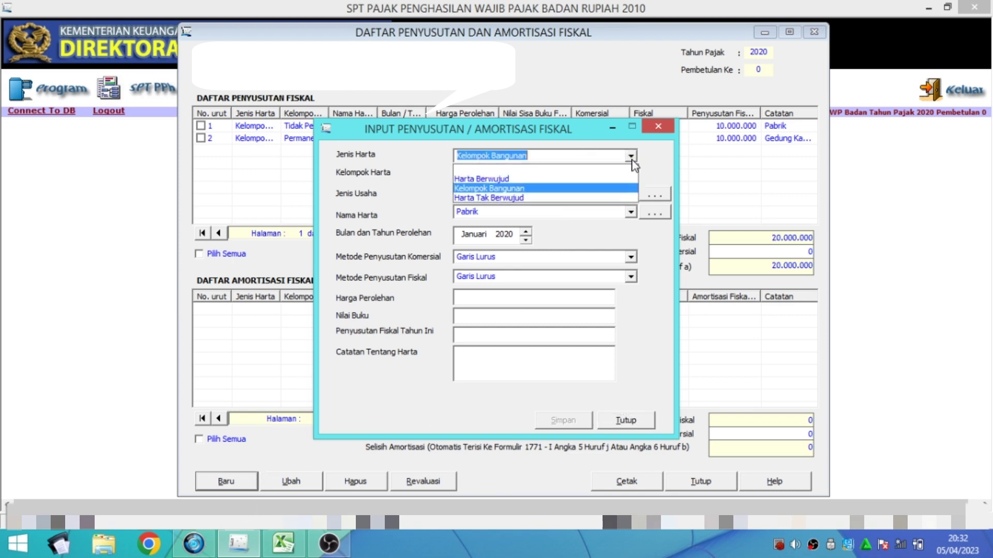
click(547, 177)
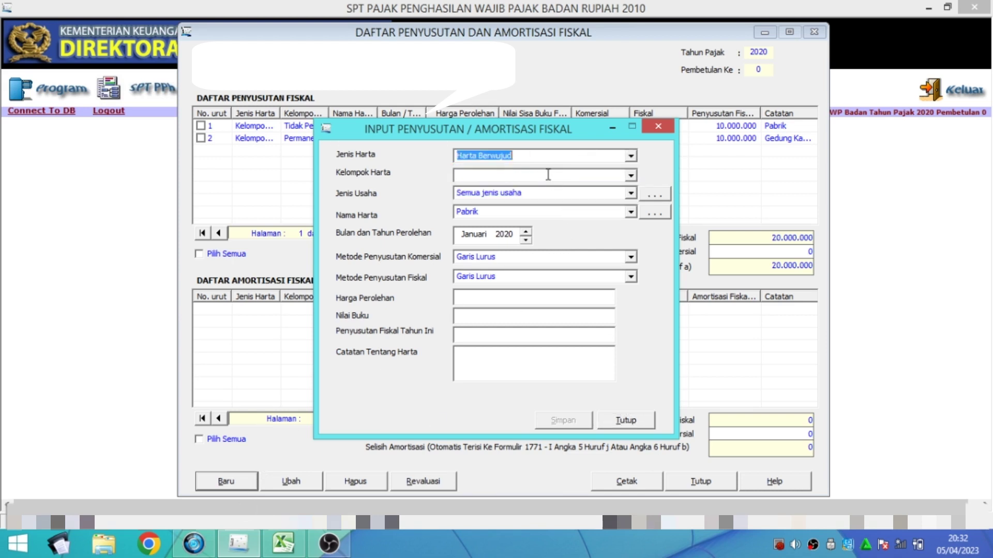
click(631, 176)
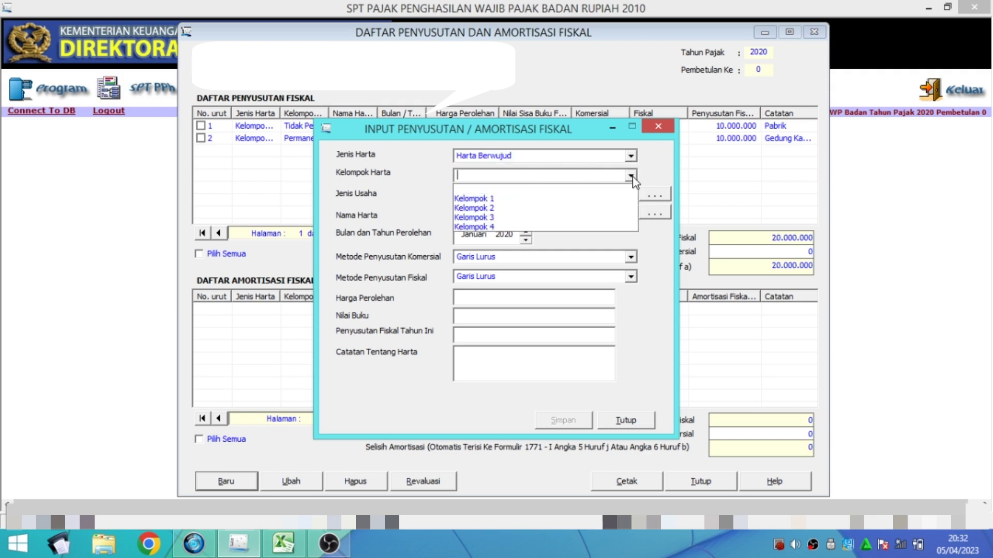
click(579, 199)
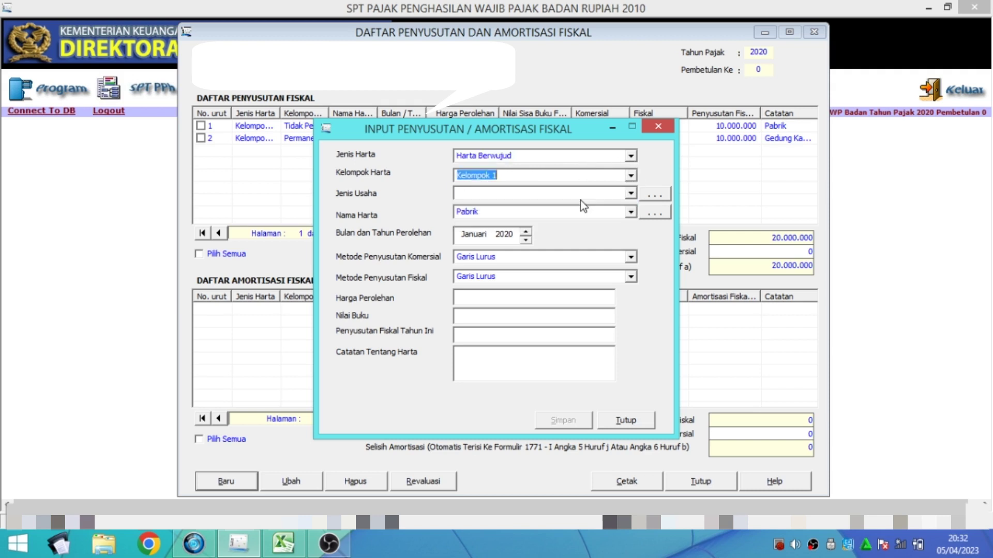
click(631, 194)
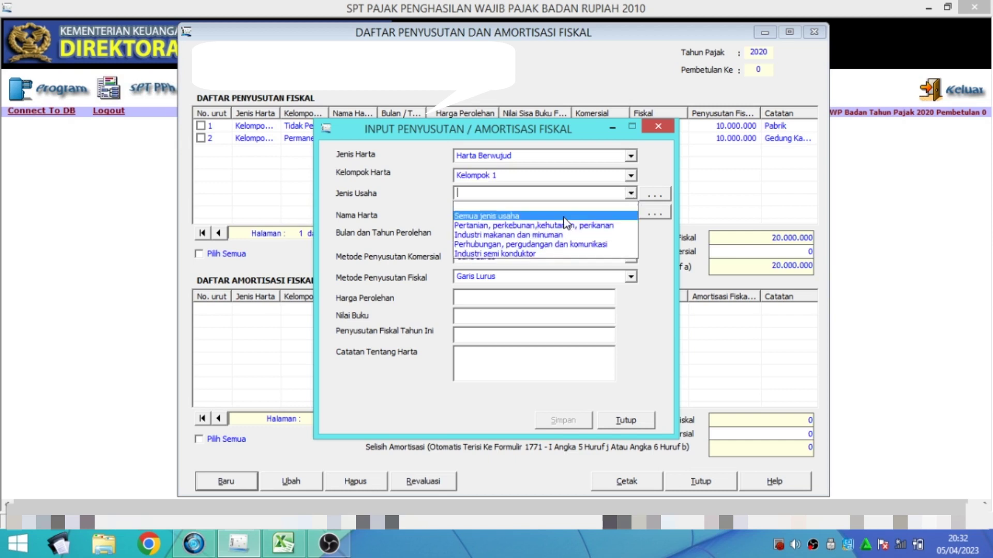
click(563, 217)
click(631, 213)
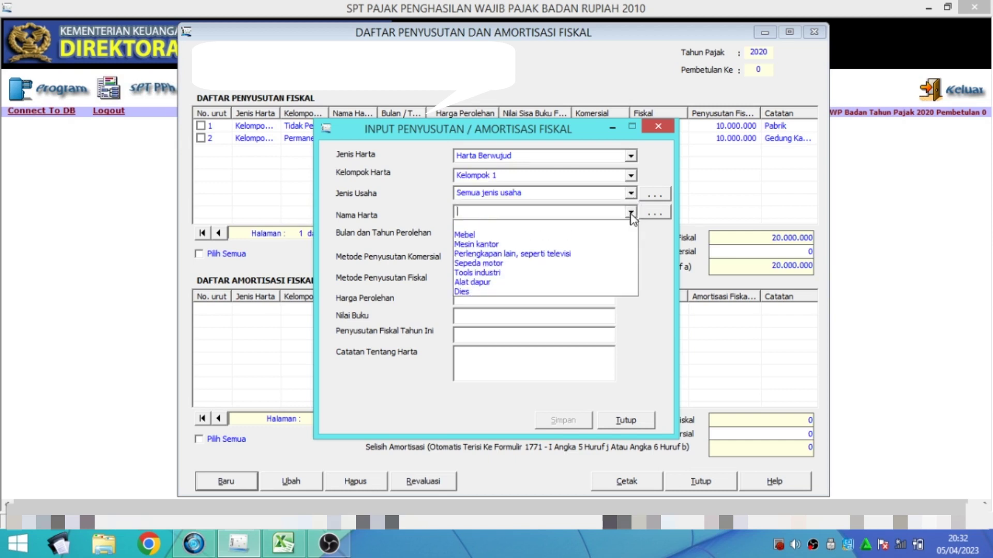
click(573, 243)
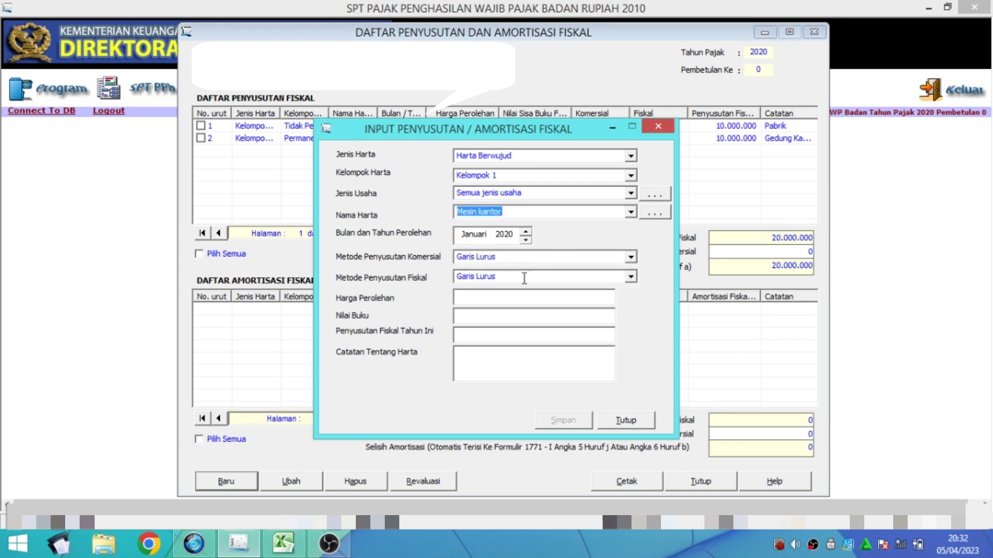
Enter Harga Perolehan 5.000.000 and the note Mesin Kantor, save the asset entry and continue with a new one
click(521, 297)
text(5000000)
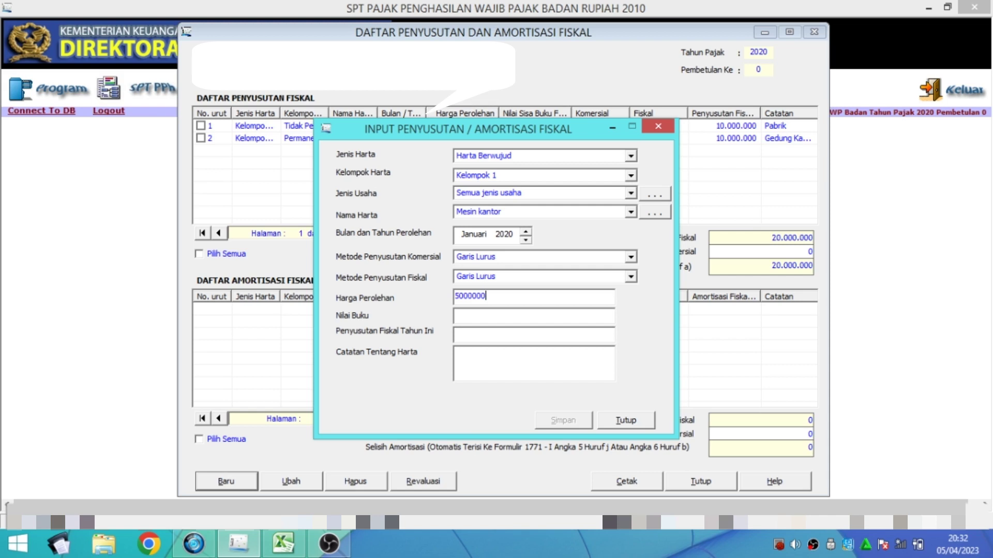
key(Tab)
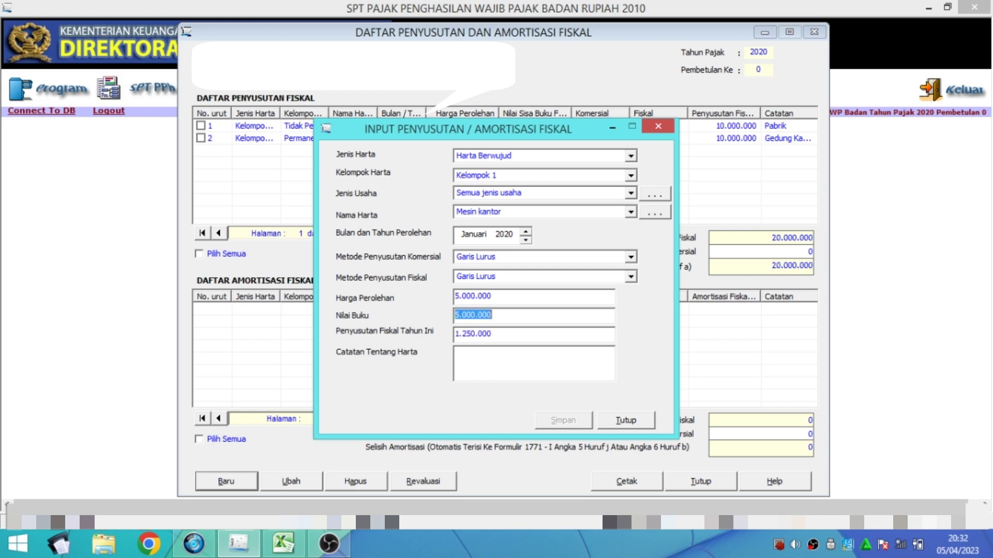
click(512, 360)
text(Mesin Kah)
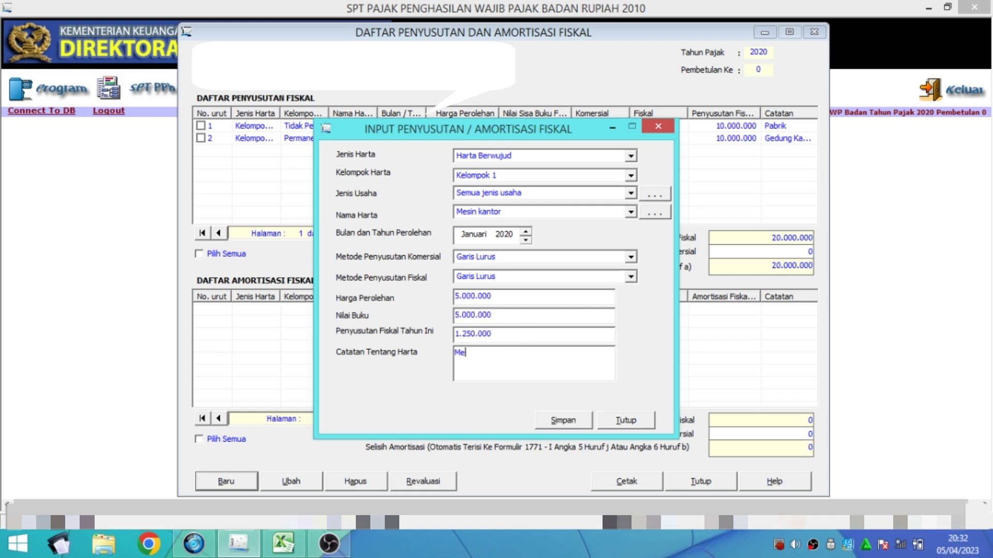
key(BackSpace)
key(BackSpace)
text(antor)
click(560, 422)
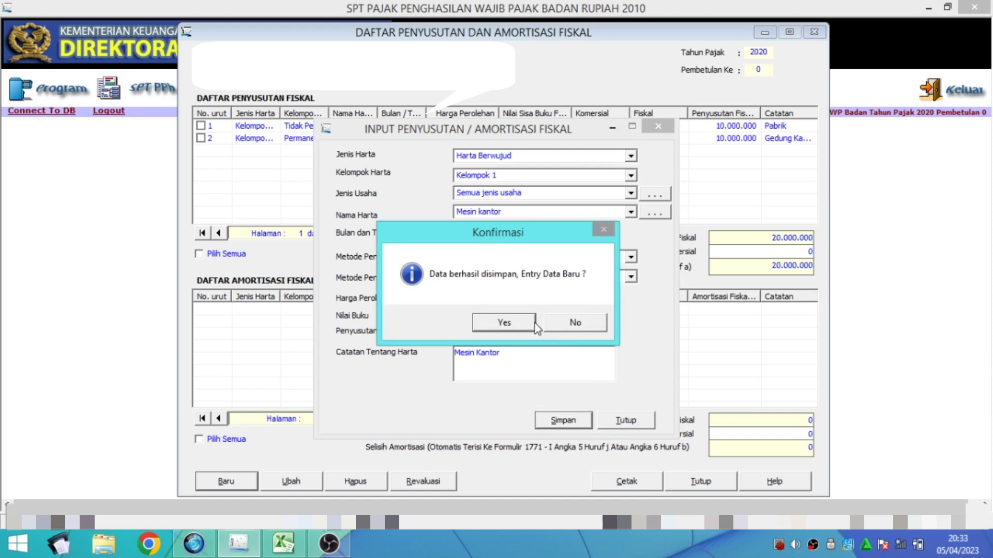
click(514, 324)
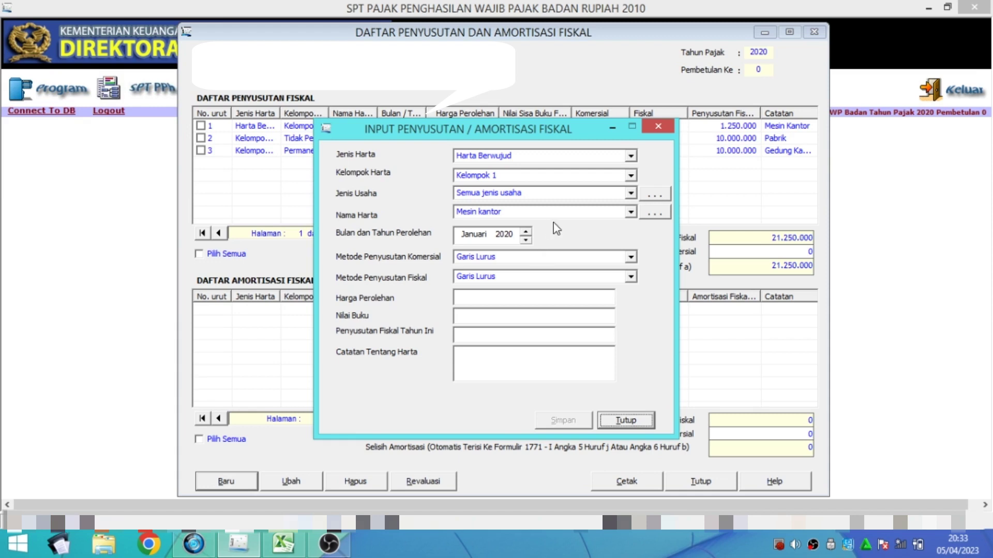
Set the next tangible asset entry to Kelompok 2, Semua jenis usaha, with Mobil as the Nama Harta
click(631, 177)
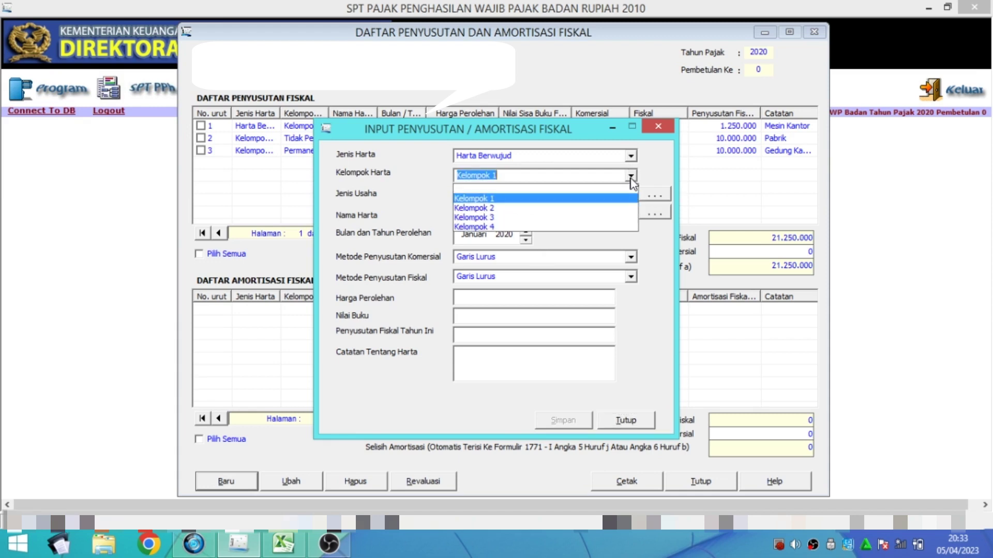
click(555, 209)
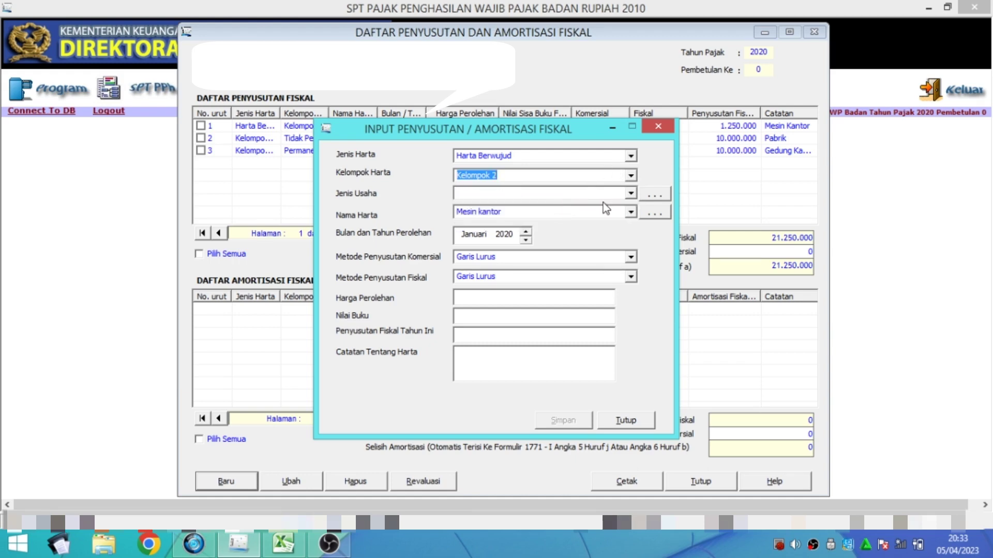
click(631, 194)
click(595, 214)
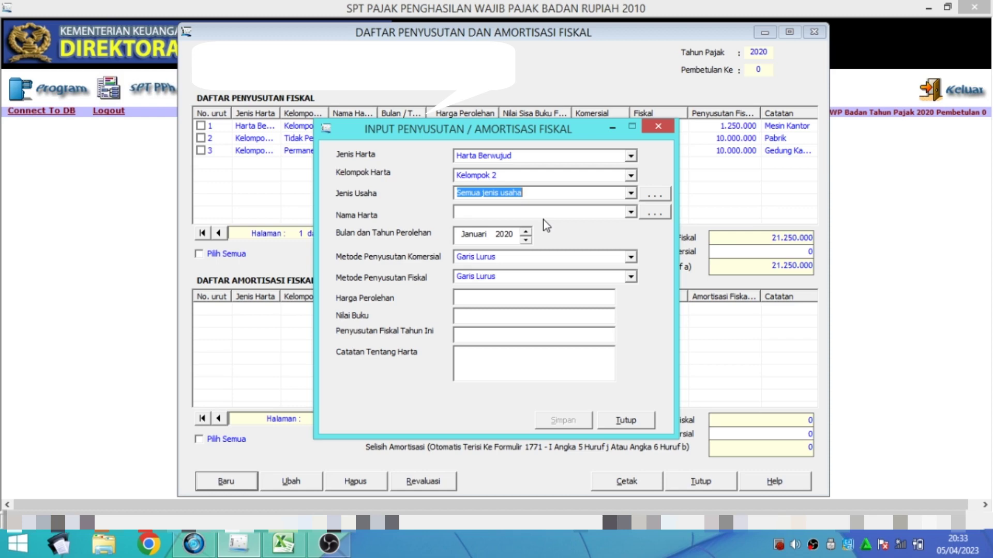
click(627, 213)
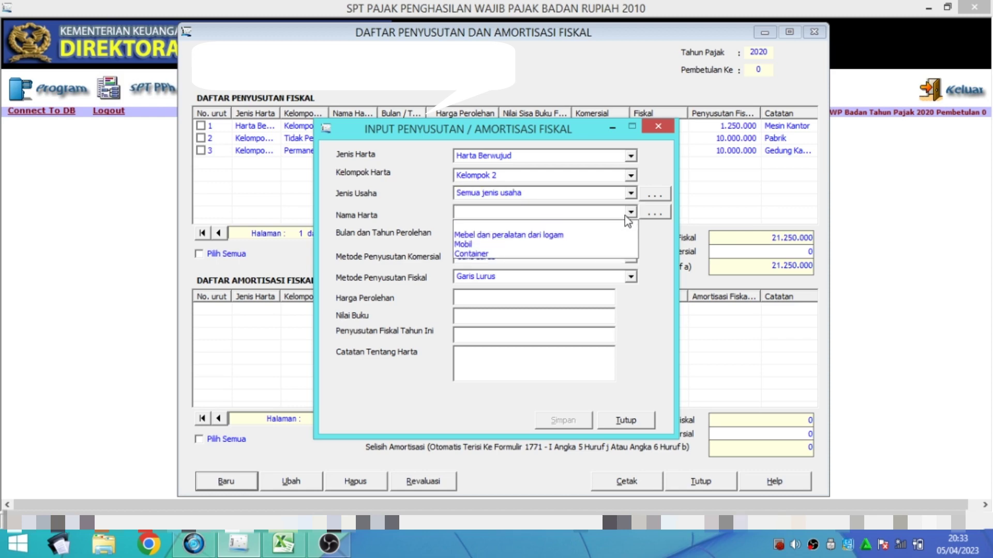
click(560, 245)
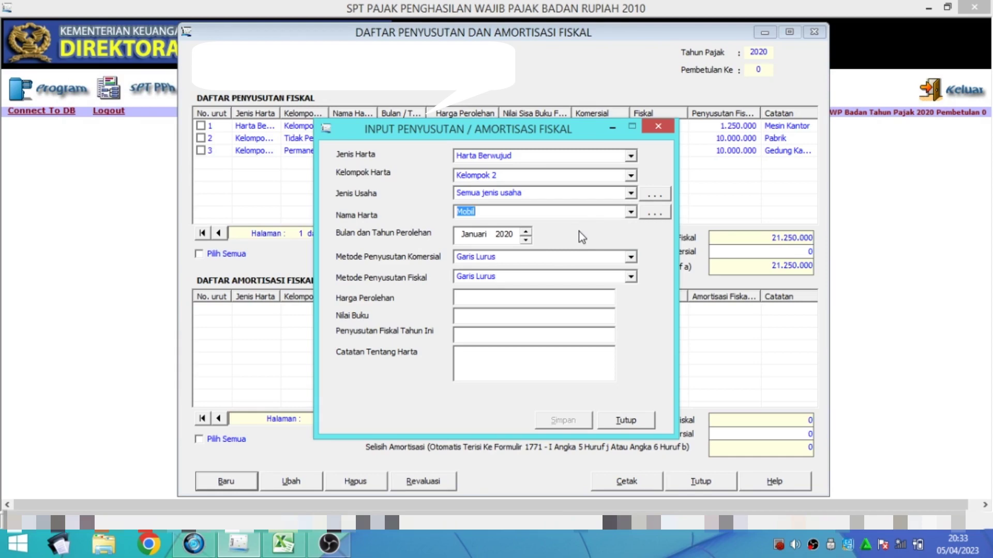
Complete the Mobil entry with Harga Perolehan 150.000.000 and the note Mobil, save it without starting another entry and close the depreciation list
click(497, 301)
text(150.000.000)
key(Tab)
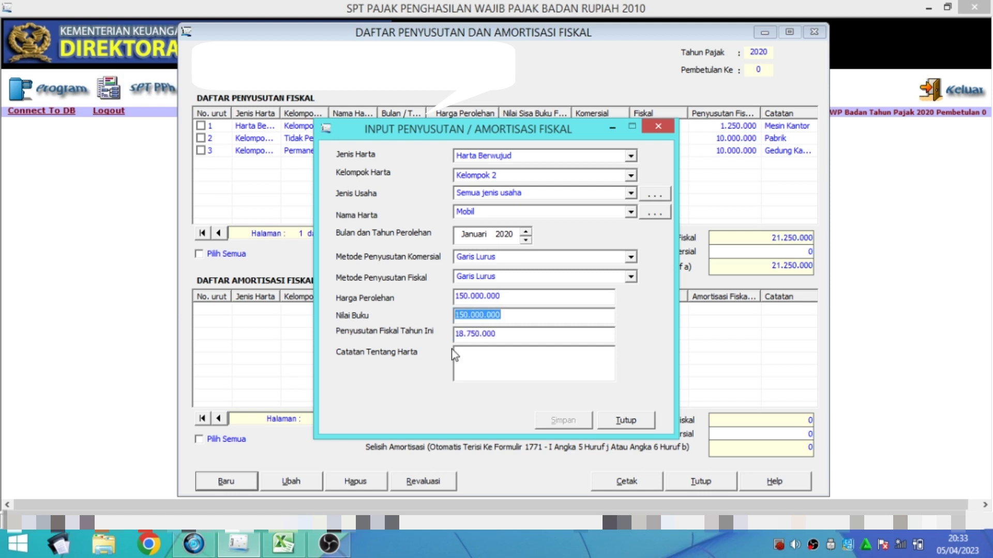
click(498, 356)
text(Mobil)
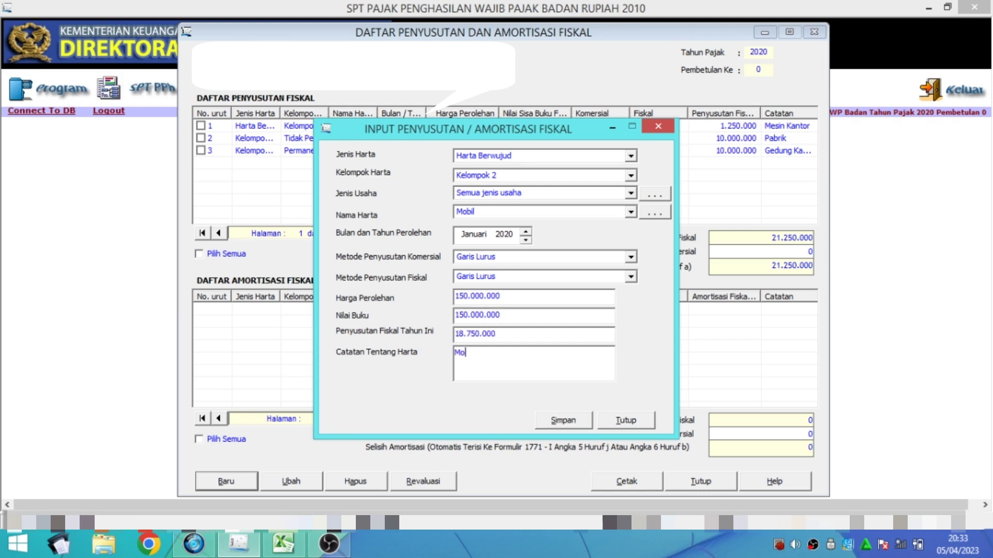
click(568, 418)
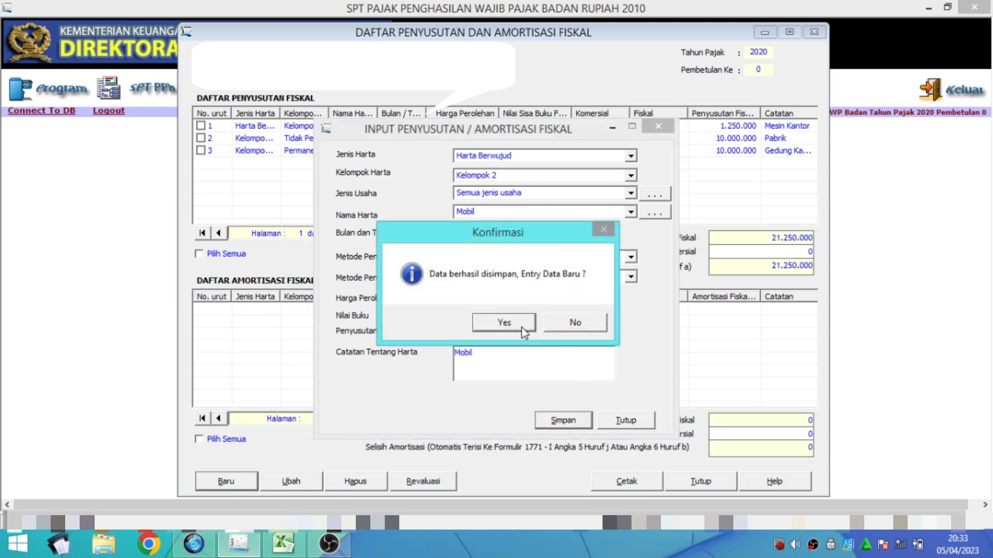
click(569, 327)
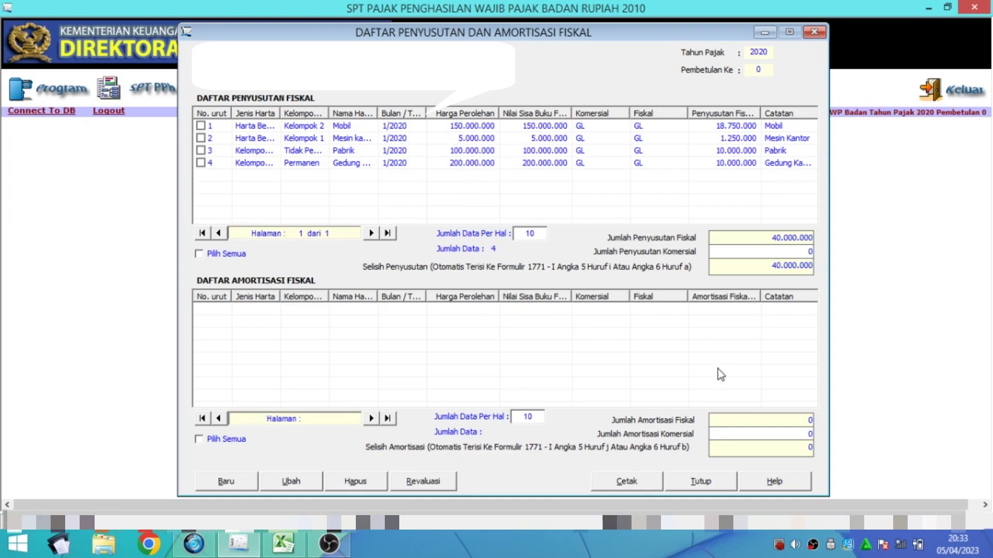
click(722, 480)
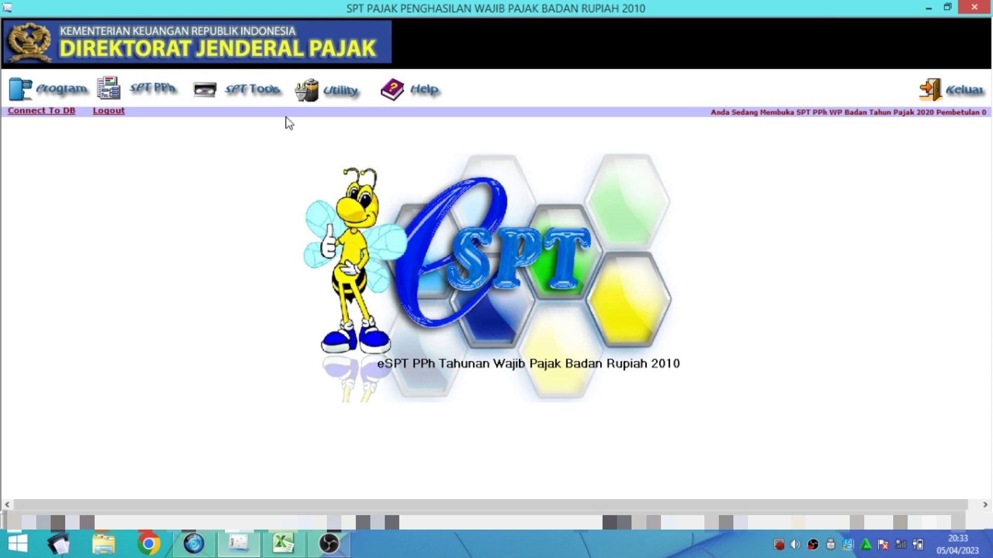
Set up a data export of Penyusutan dan Amortisasi Fiskal for Tahun Pajak 2020
click(171, 97)
mouse_move(181, 116)
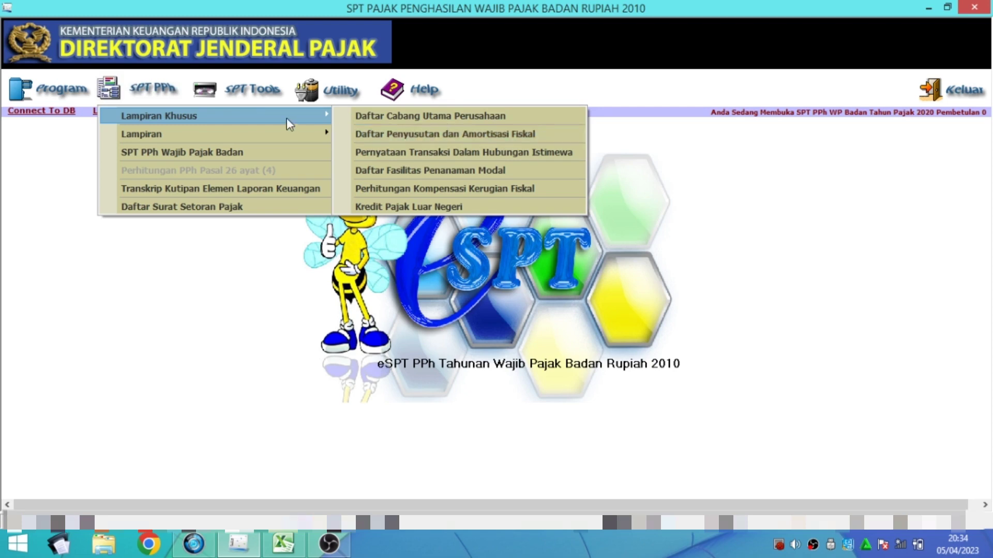
click(321, 93)
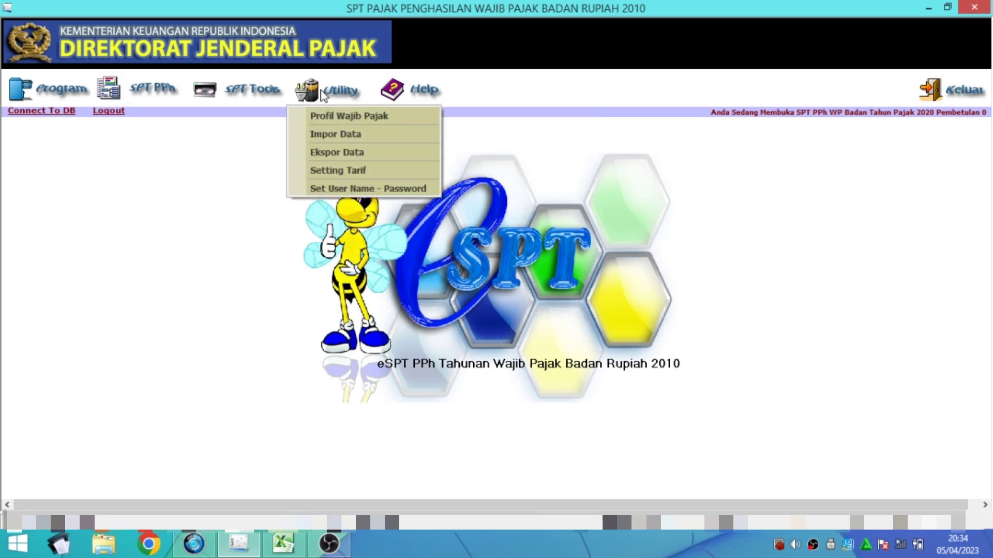
click(333, 153)
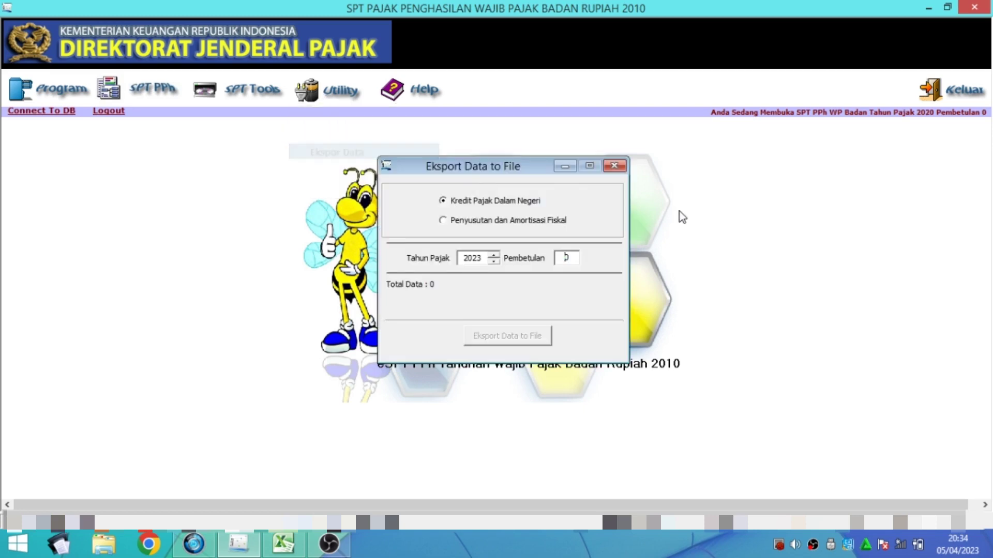
click(454, 221)
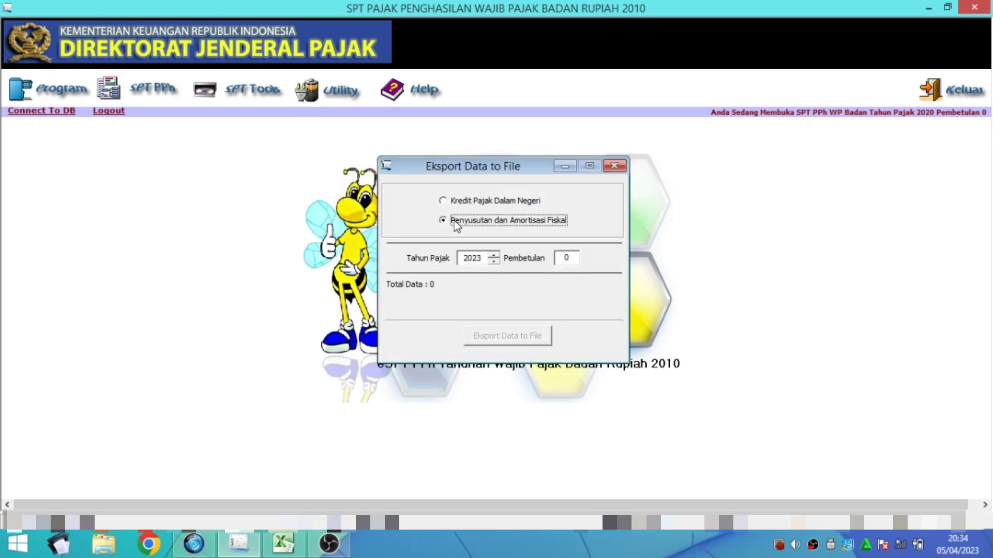
click(494, 261)
click(494, 261)
click(494, 261)
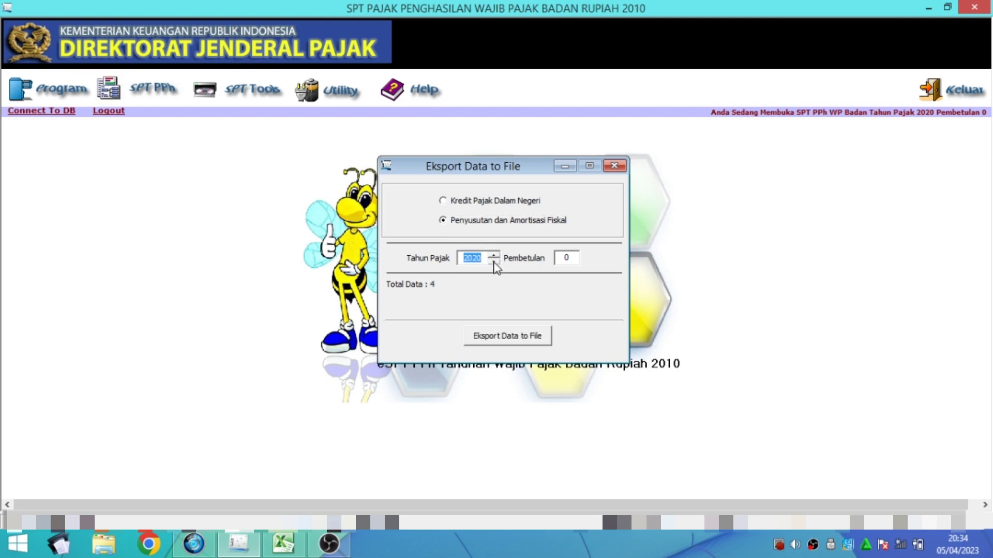
Export the data as next year's depreciation data to a file named FormatPenyusutan on the Desktop, and close the export window
click(519, 343)
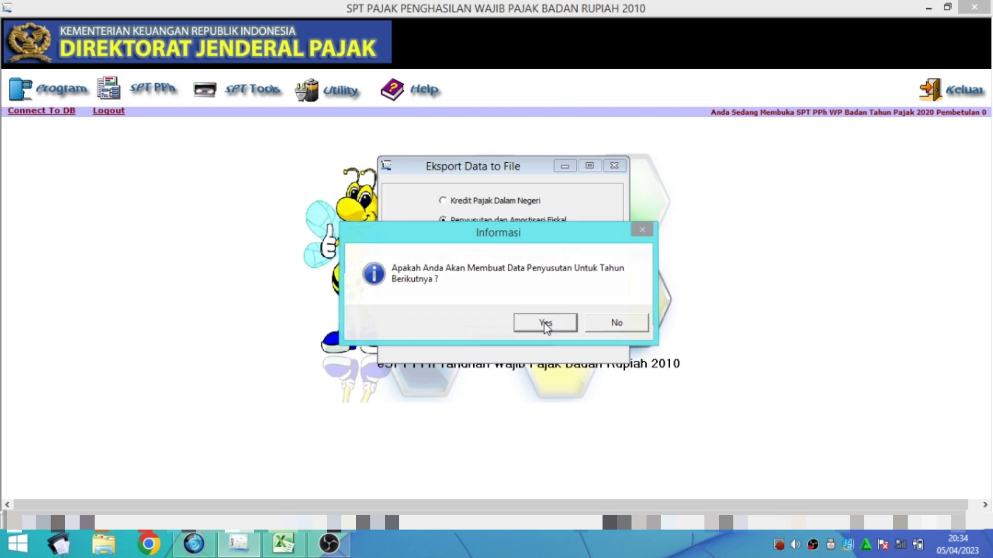
click(546, 323)
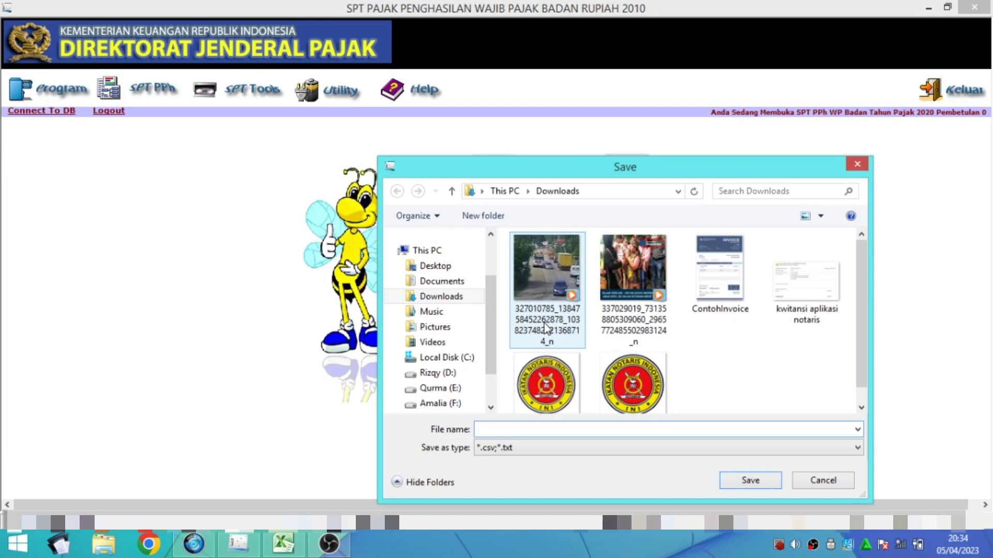
click(435, 266)
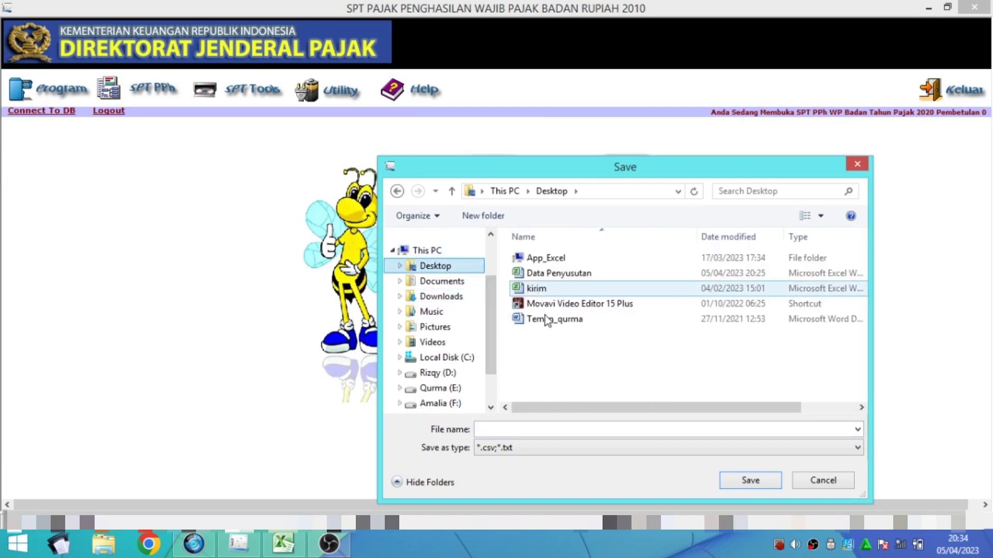
click(550, 425)
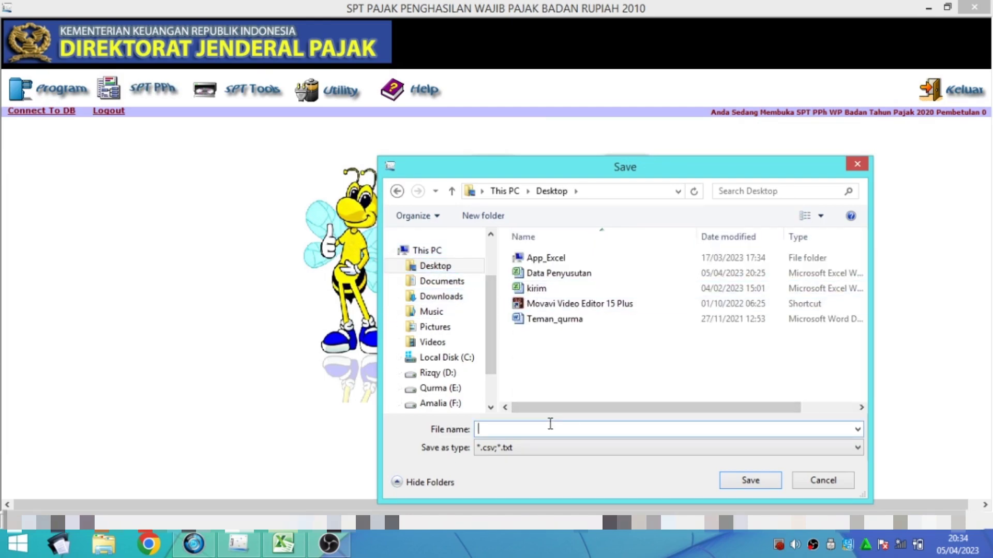
text(Format Penyusutan)
click(750, 480)
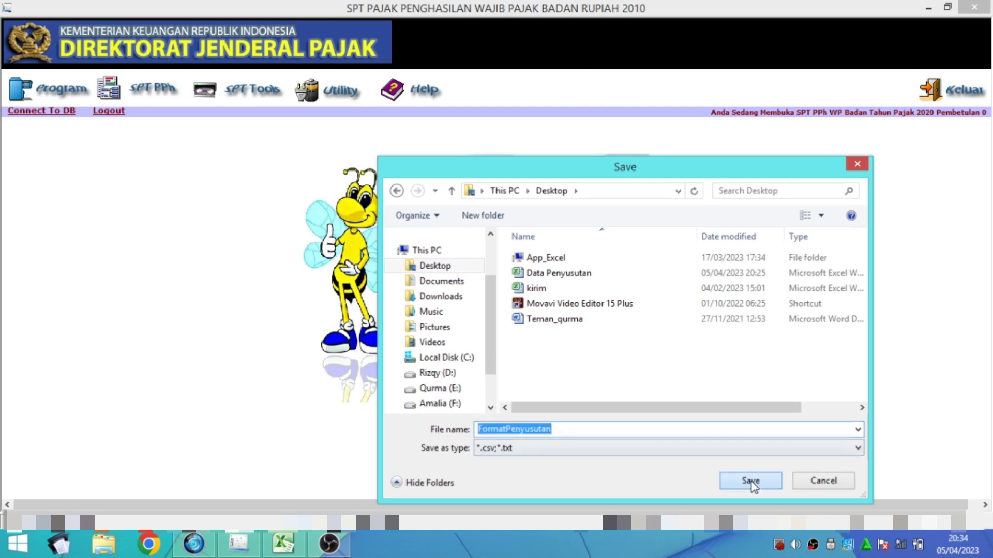
click(542, 323)
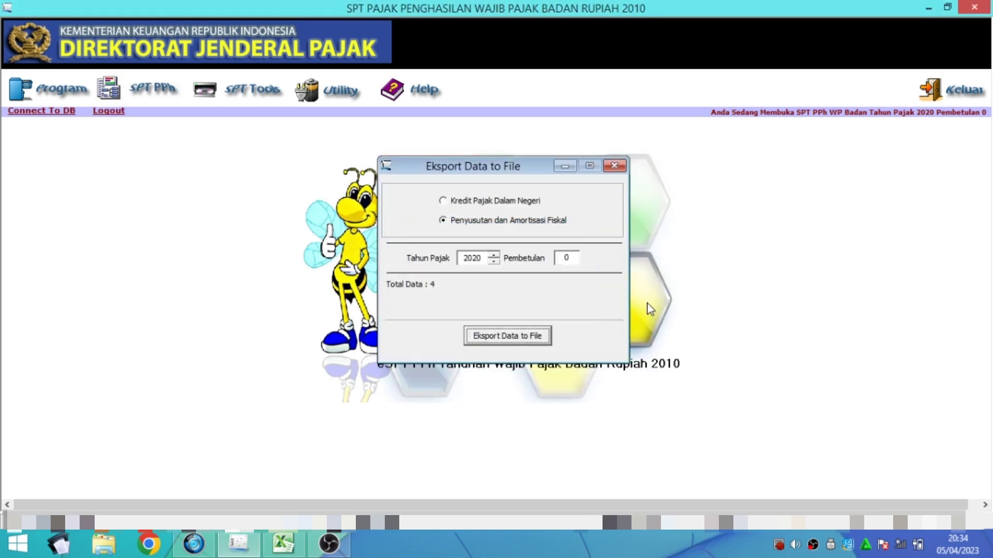
click(613, 166)
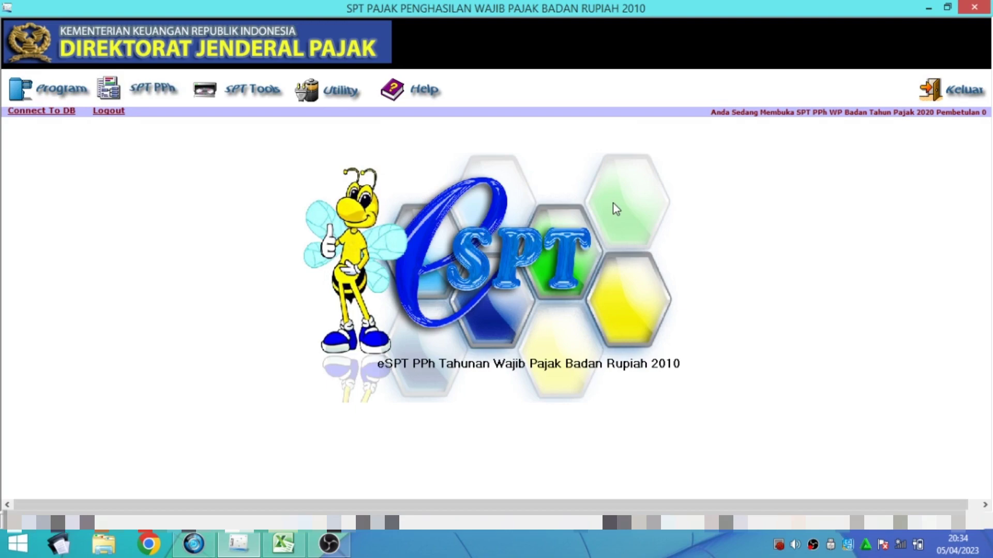
Open the exported FormatPenyusutan CSV from the desktop in Excel and widen the Harga Perolehan and Nilai Sisa Buku columns to show full numbers
click(929, 9)
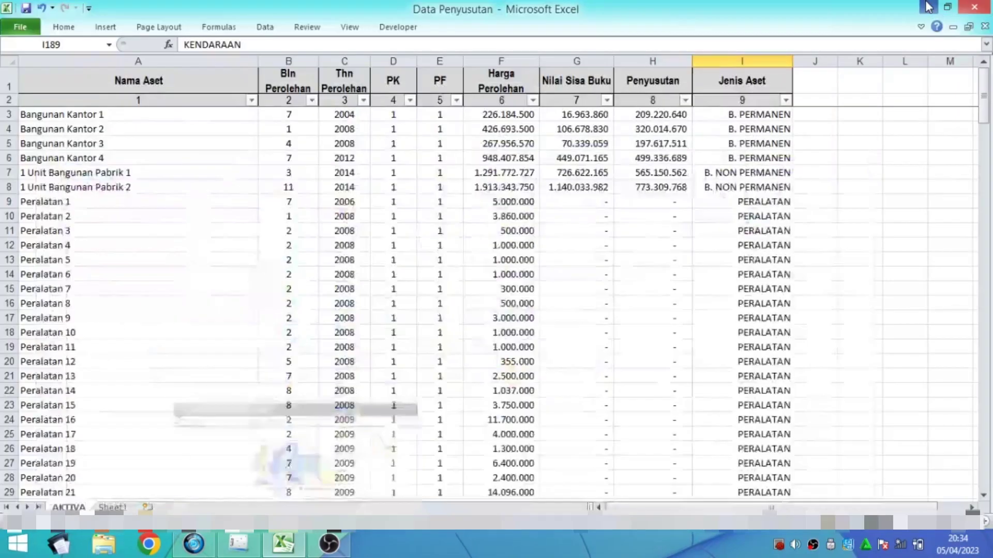
click(929, 9)
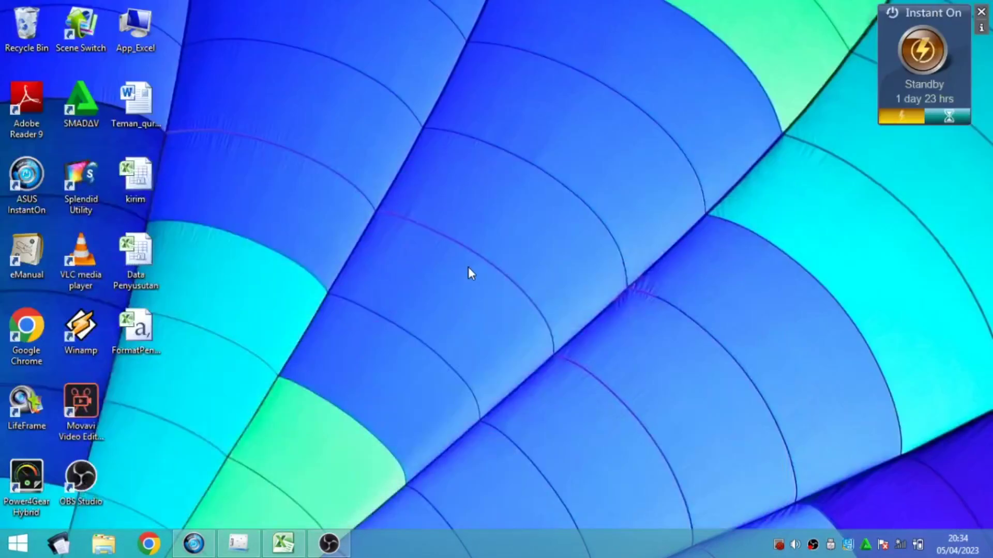
click(157, 330)
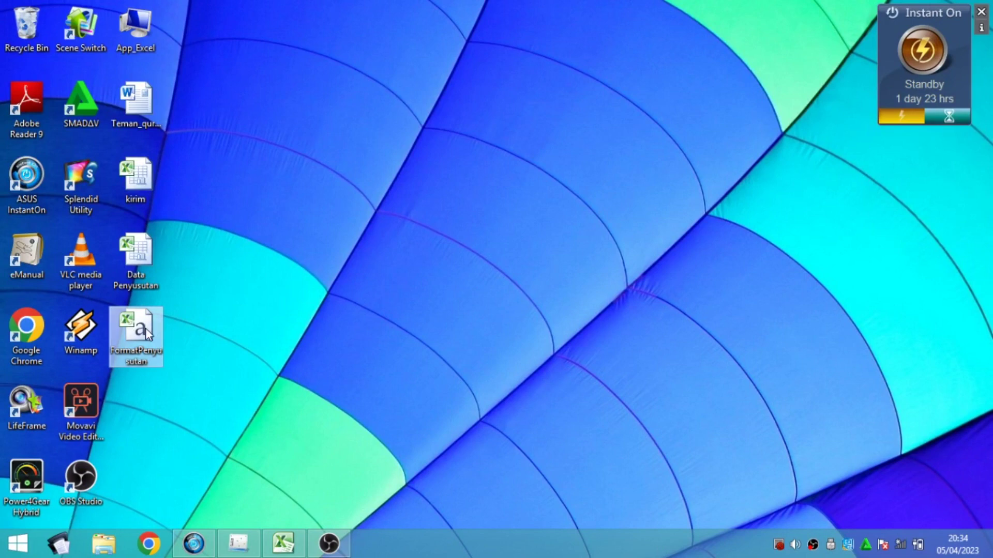
double_click(146, 331)
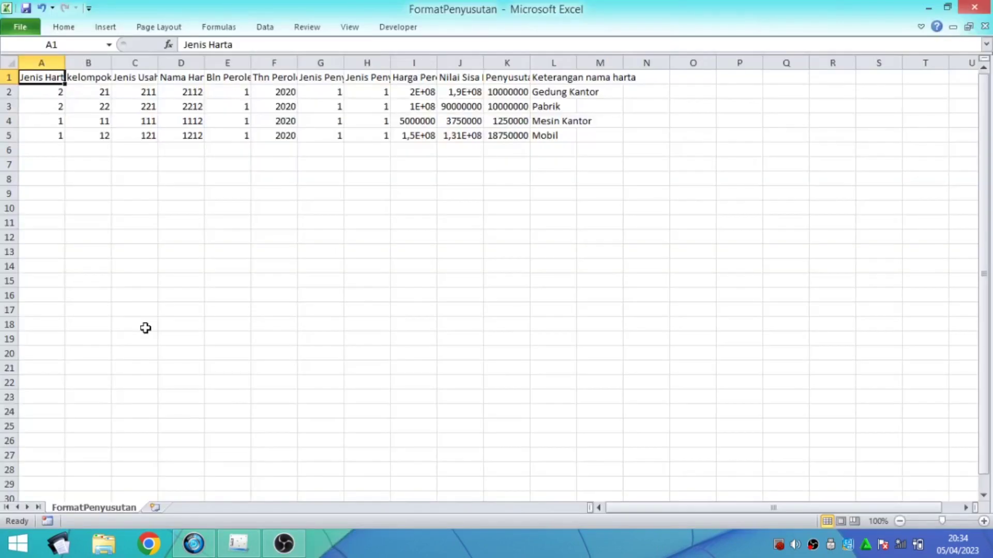
drag(483, 60, 528, 60)
drag(437, 61, 458, 61)
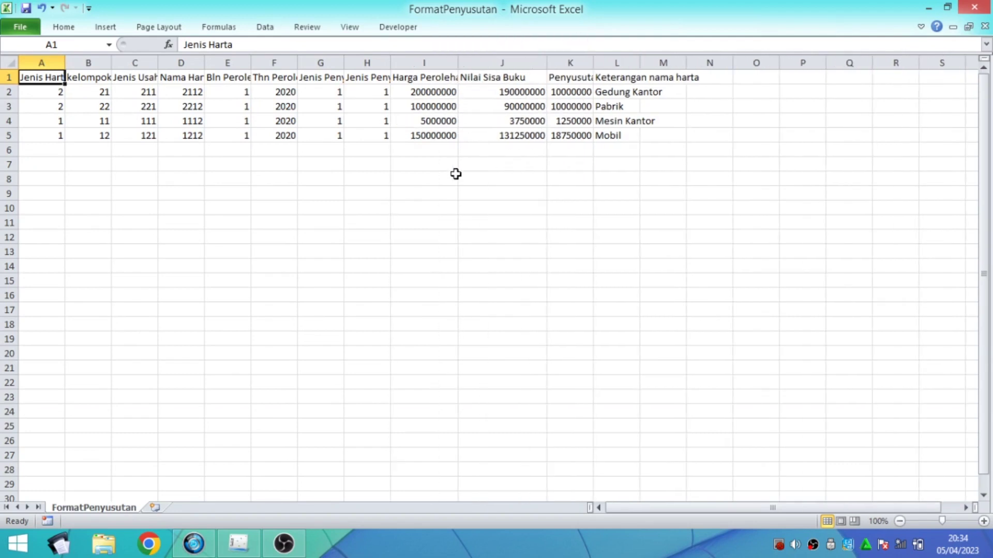
click(454, 169)
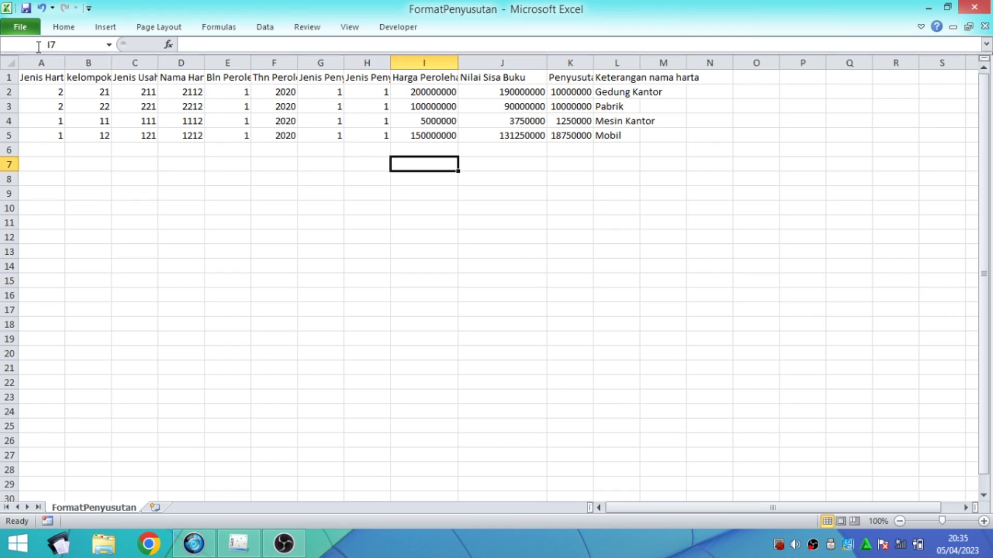
Save the exported file on the Desktop as an Excel Workbook named FormatPenyusutan and close it
click(16, 28)
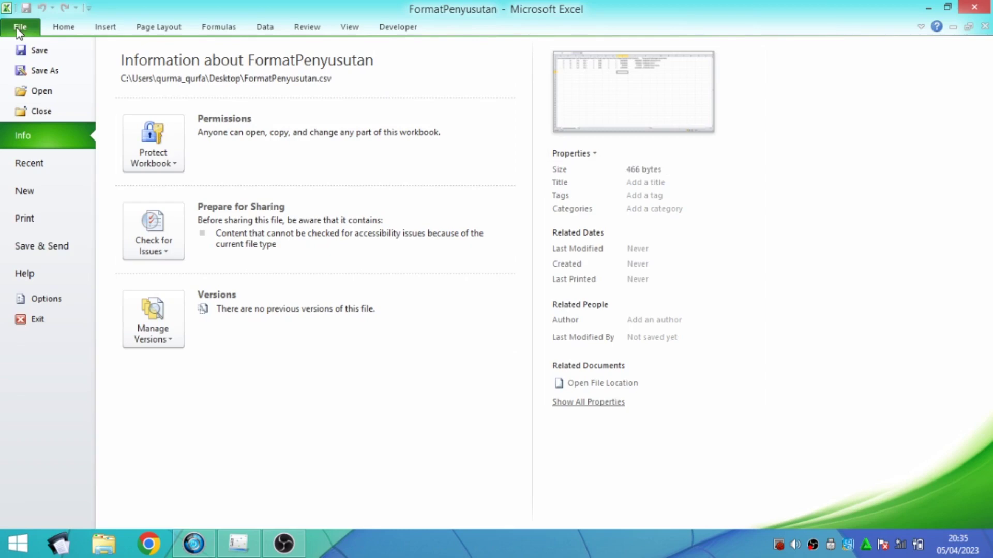
click(34, 51)
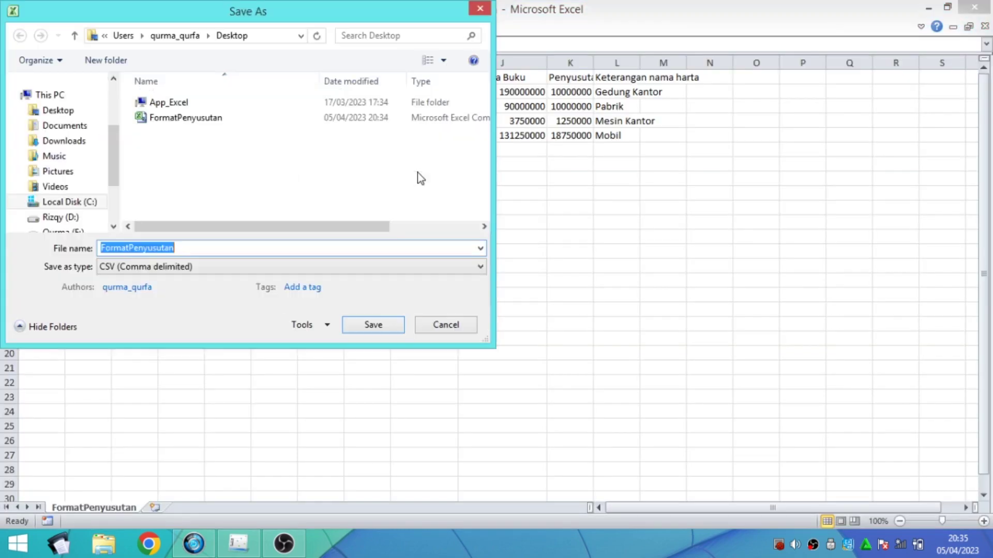
click(175, 266)
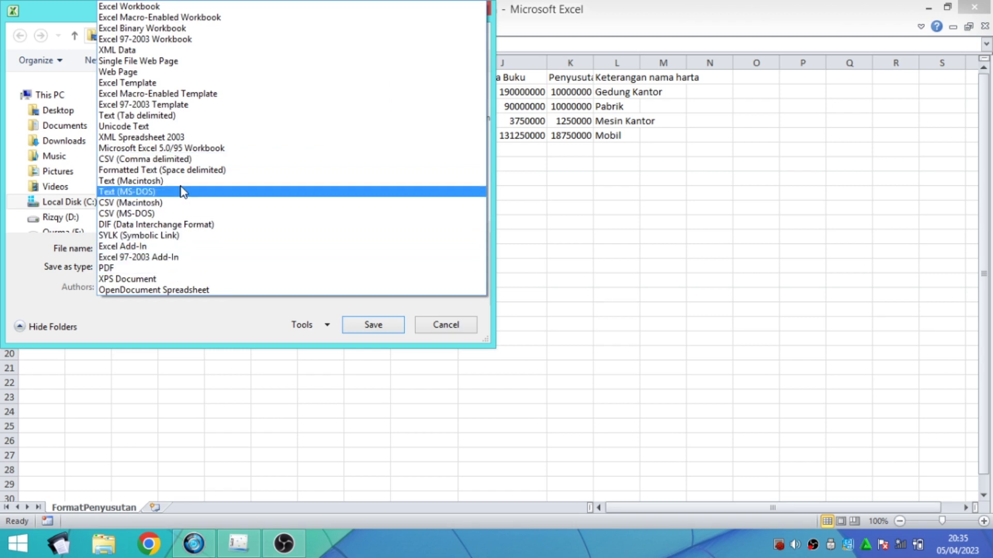
click(182, 7)
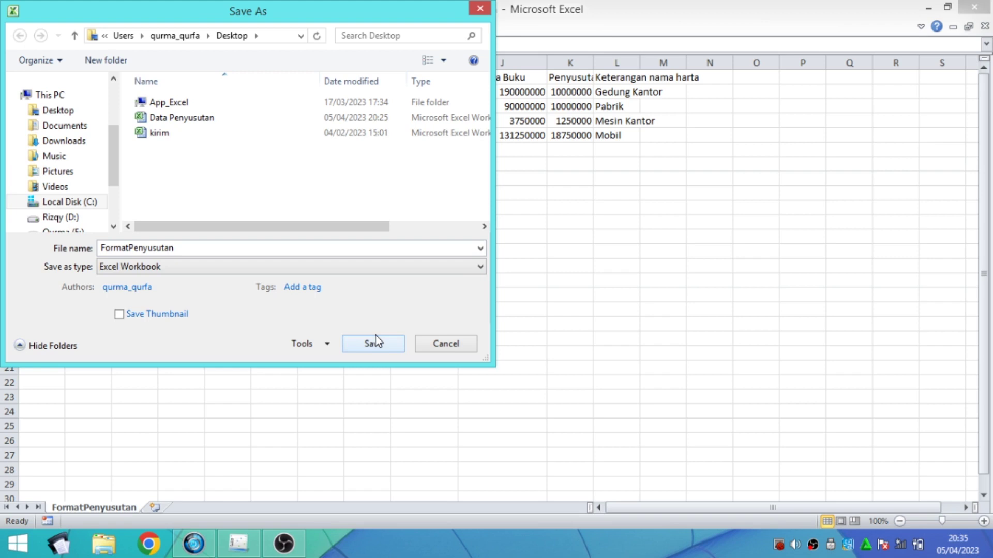
click(369, 352)
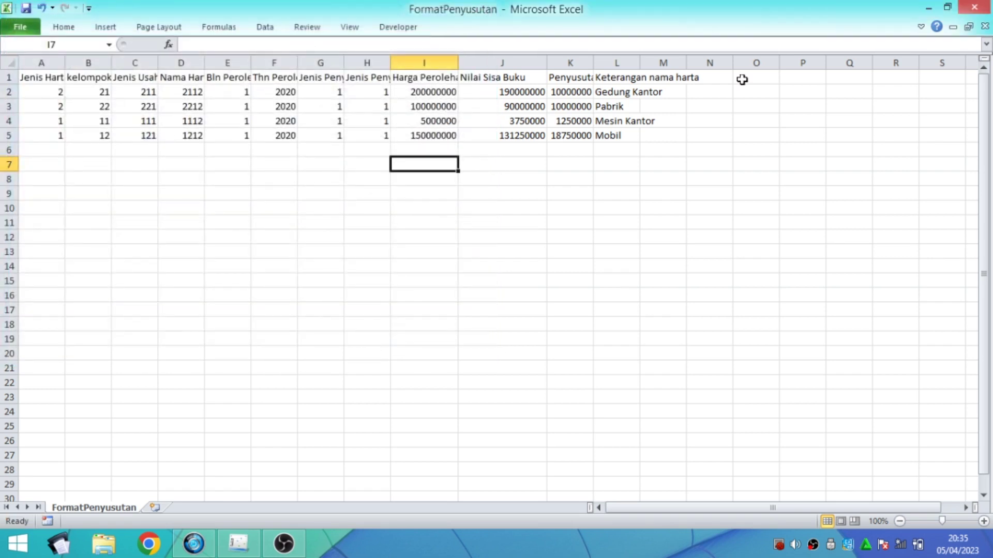
click(26, 7)
click(975, 8)
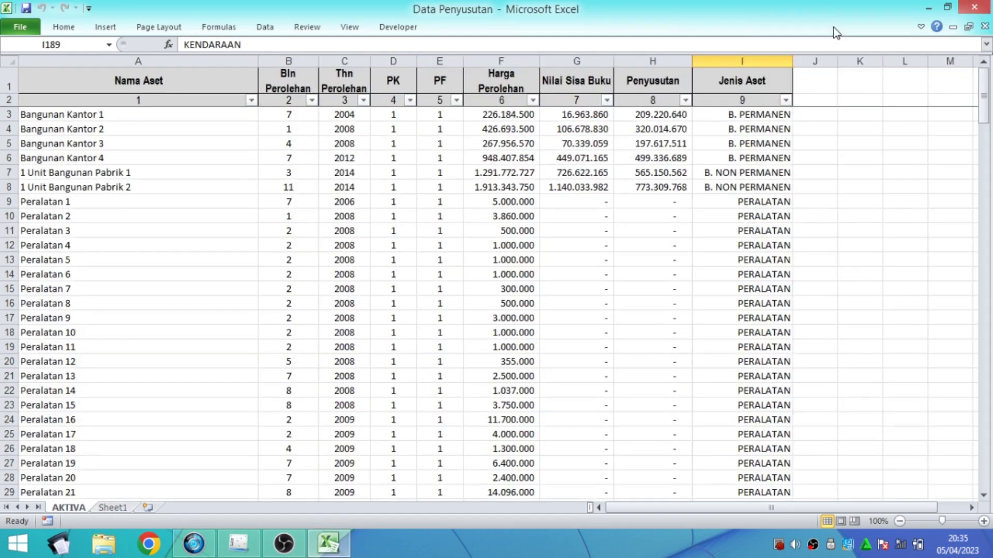
Open the FormatPenyusutan Excel workbook from the desktop and widen the Keterangan nama harta column to 20
click(920, 8)
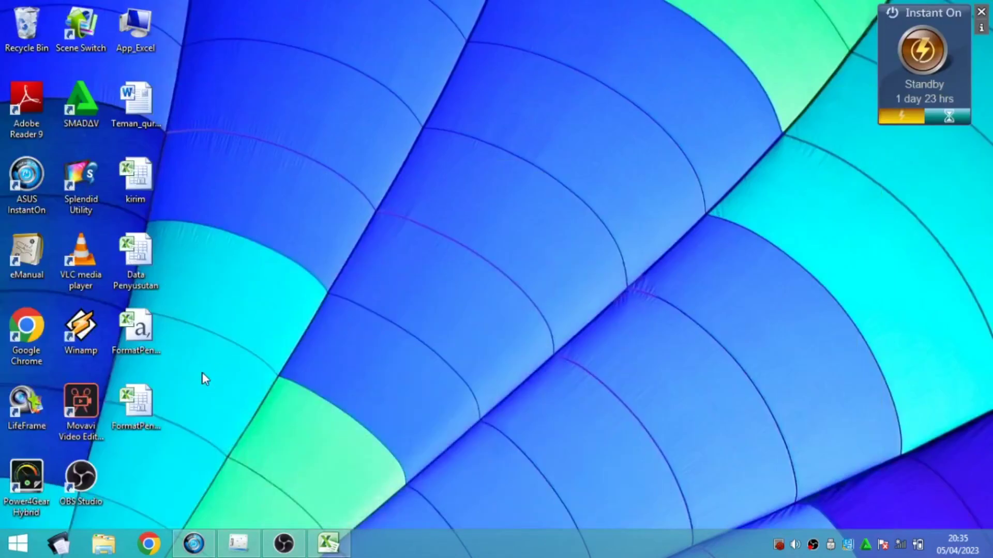
double_click(145, 407)
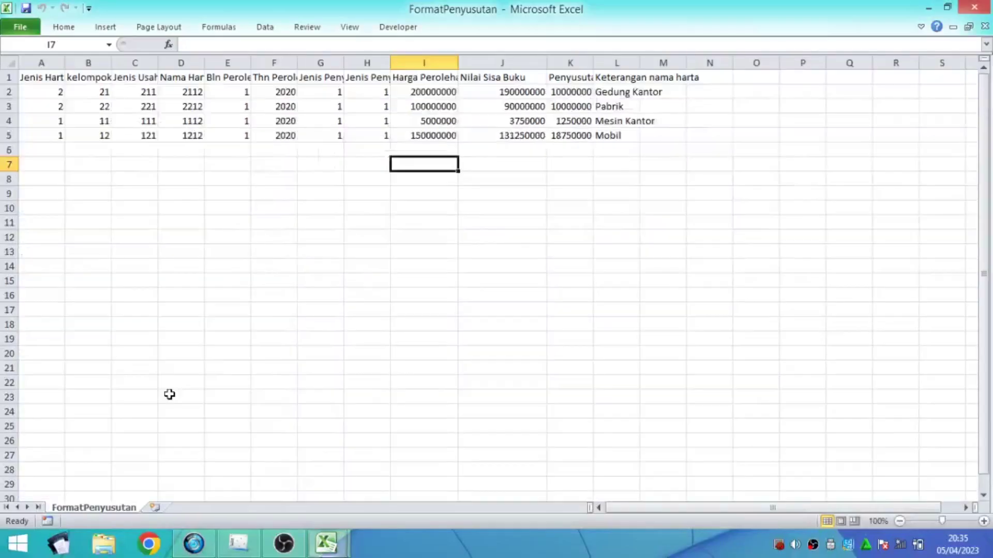
click(351, 195)
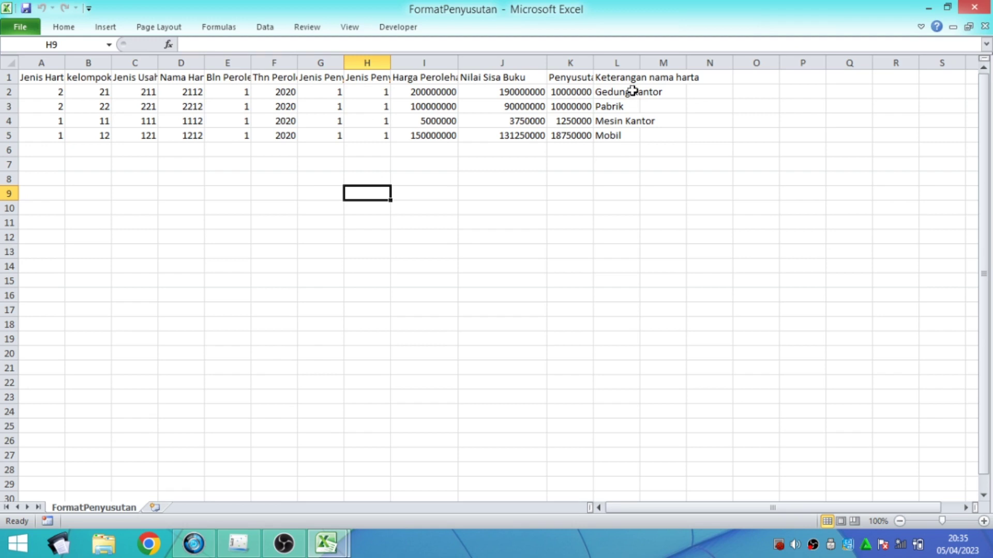
drag(641, 63, 702, 69)
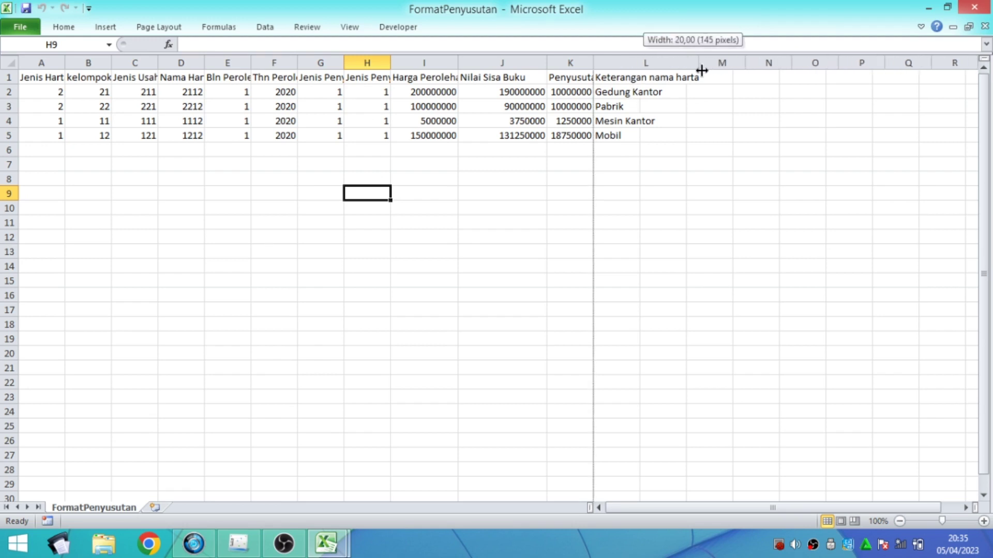
click(640, 104)
click(623, 93)
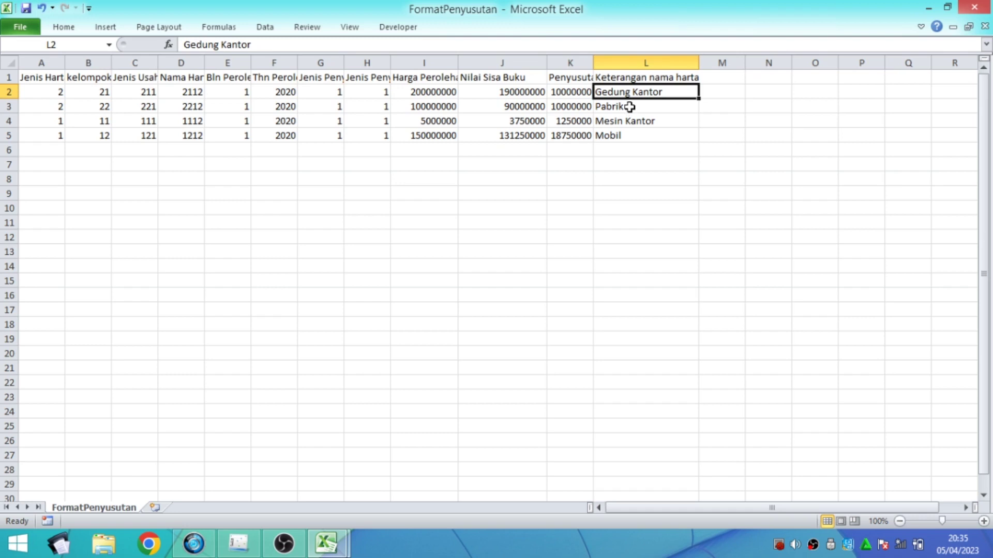
click(630, 107)
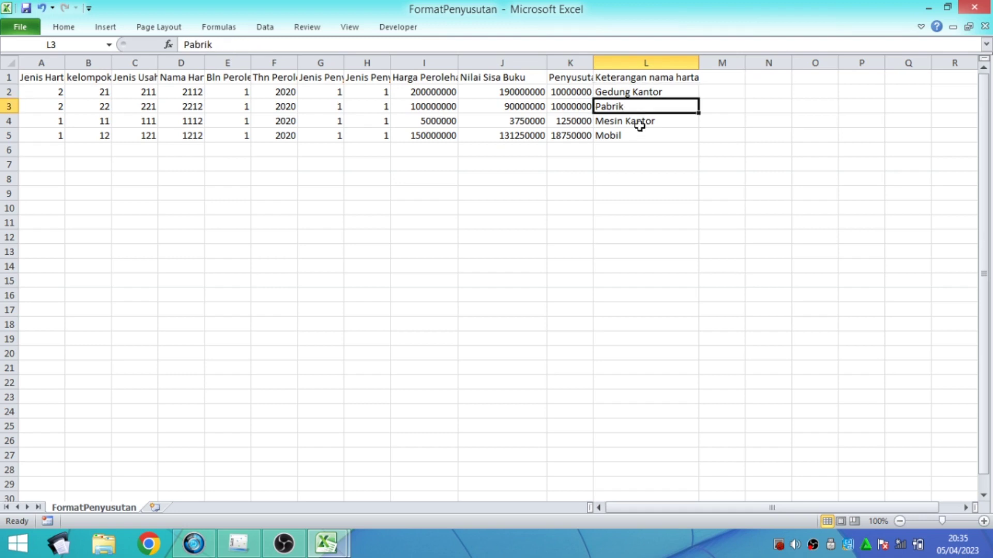
click(646, 123)
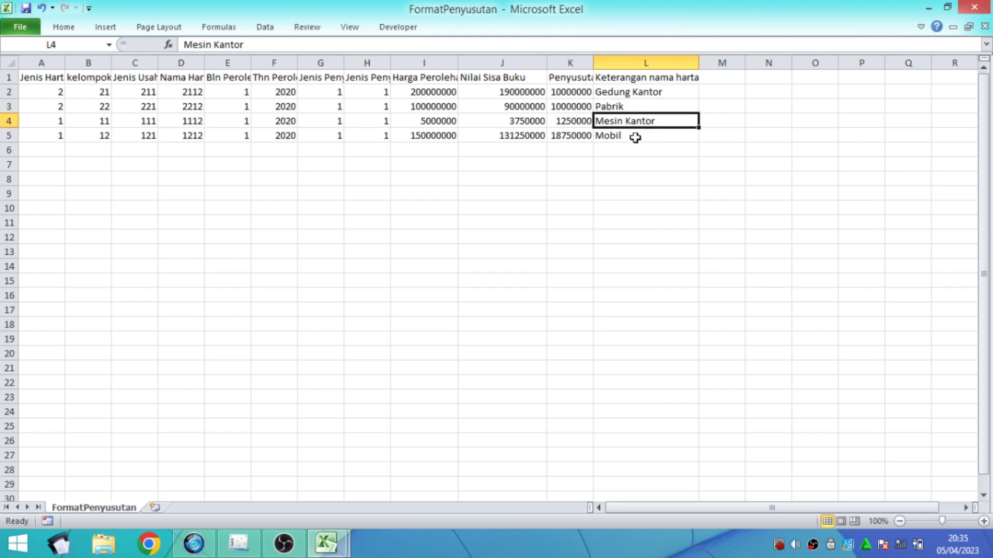
click(635, 138)
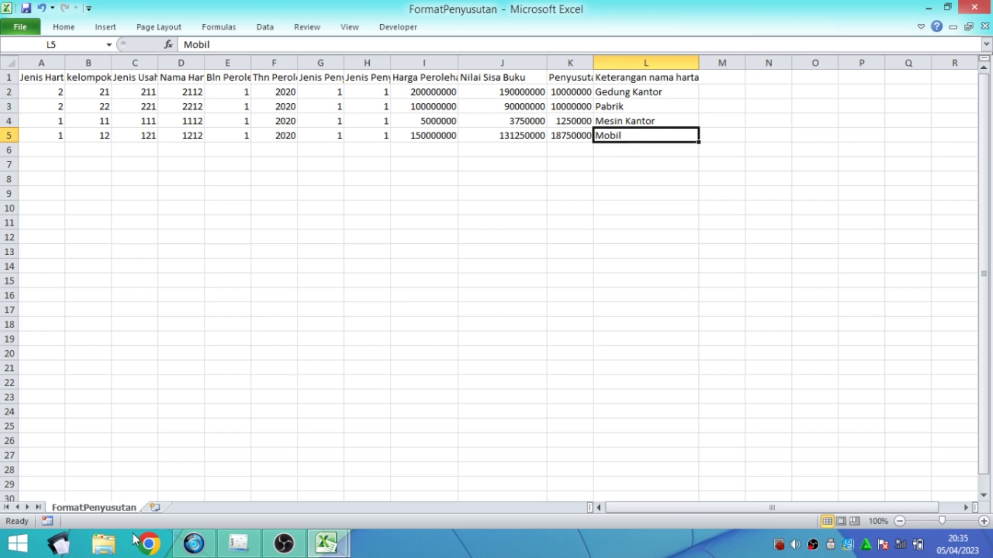
Create a copy of the FormatPenyusutan sheet at the end of the same workbook
right_click(95, 511)
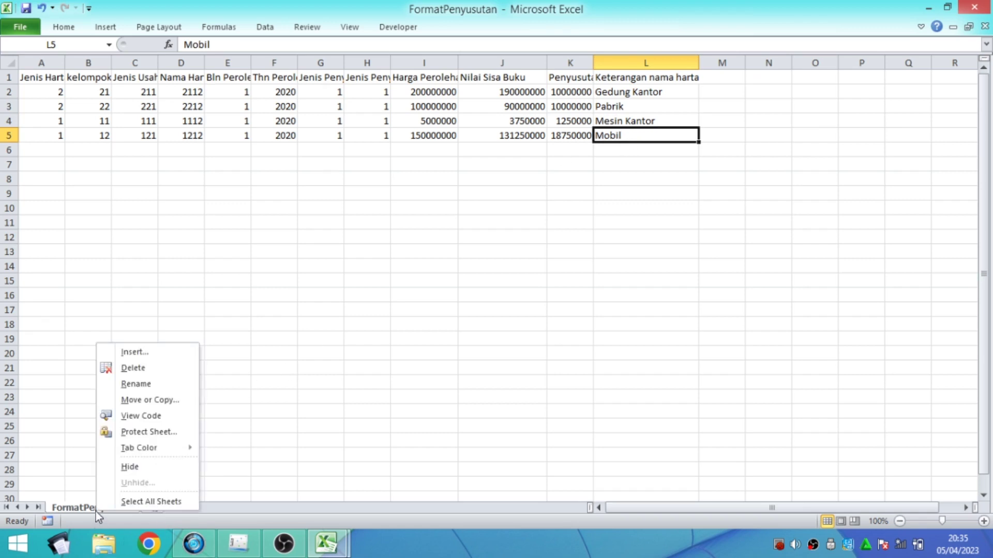
click(139, 406)
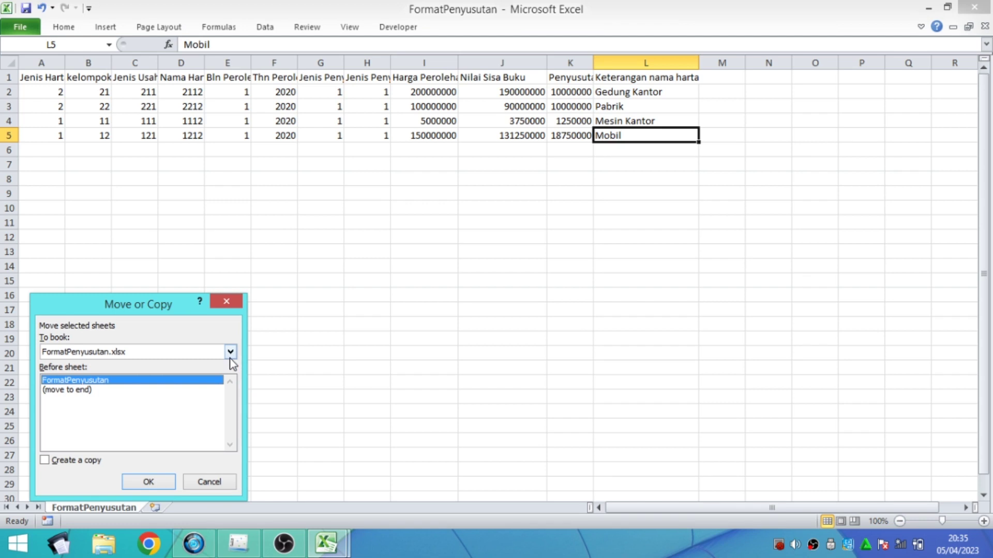
click(95, 390)
click(51, 461)
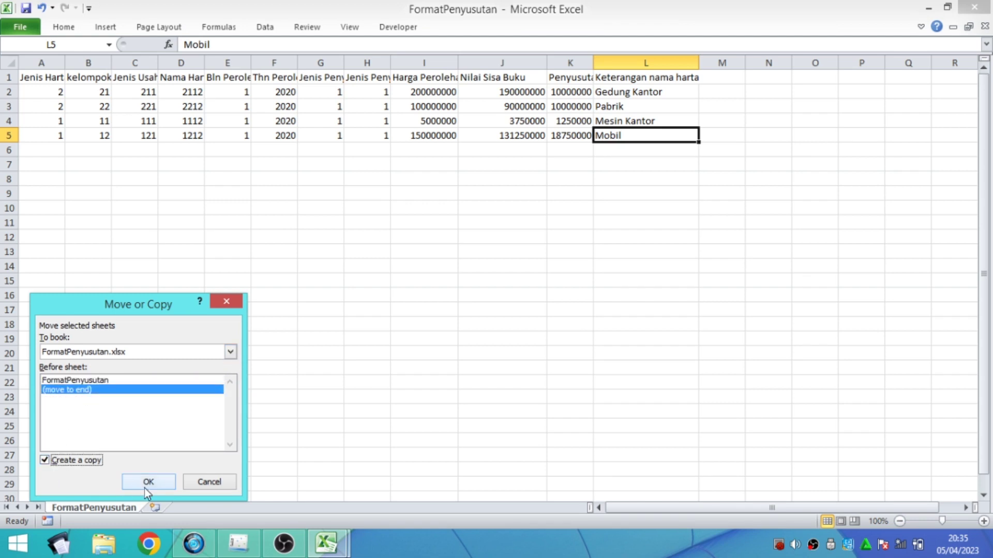
click(168, 481)
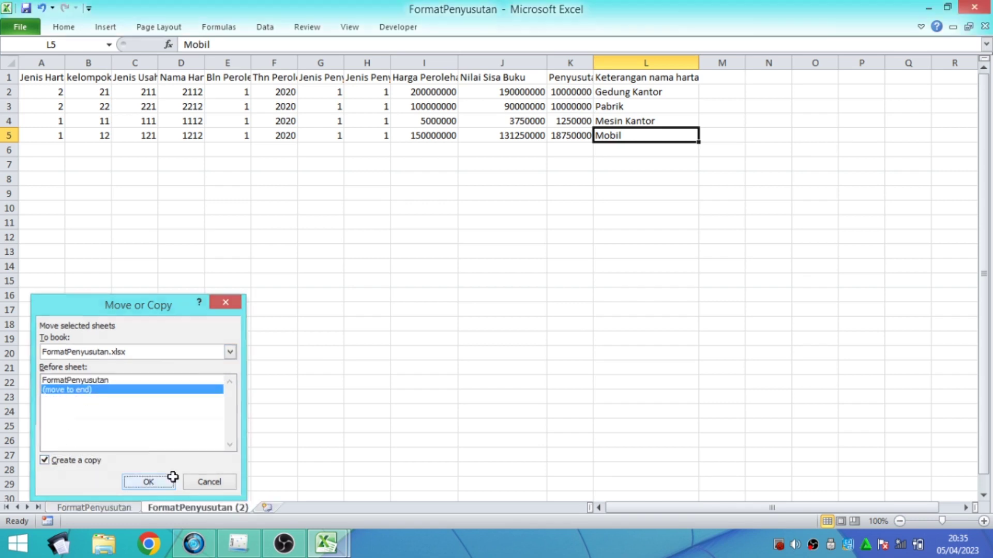
Clear rows 3 to 5 (Pabrik, Mesin Kantor and Mobil) on the original FormatPenyusutan sheet, keeping the Gedung Kantor row as the sample
click(130, 508)
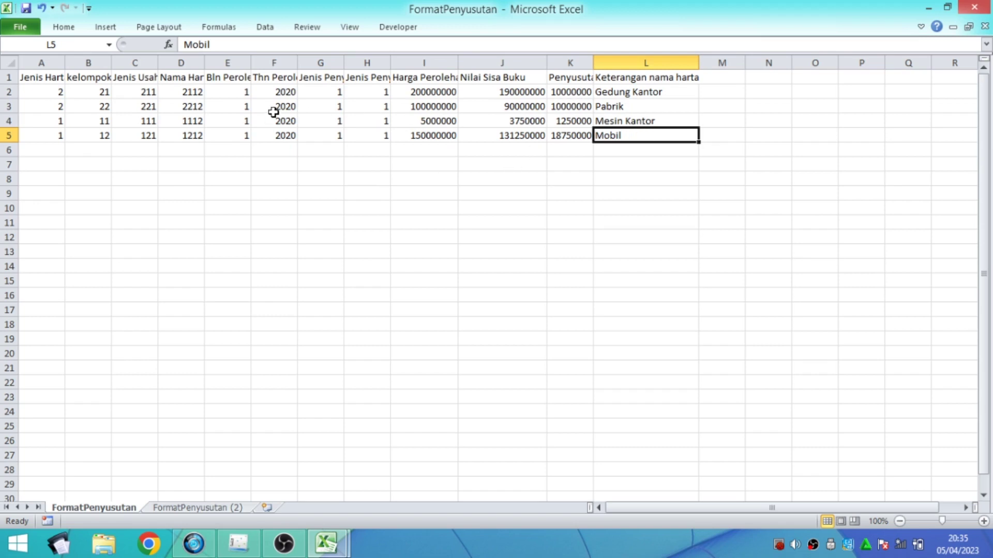
click(10, 106)
drag(10, 106, 10, 135)
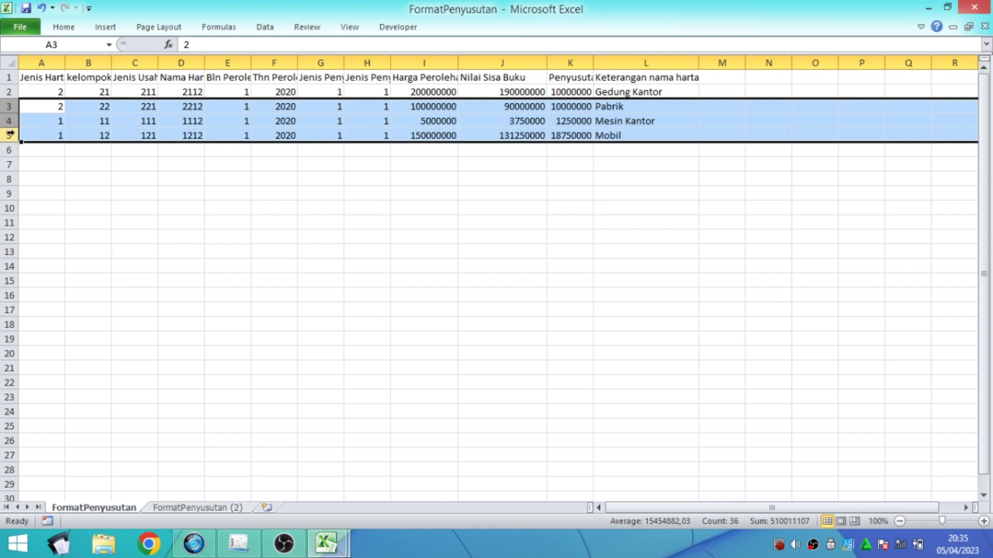
key(Delete)
click(91, 192)
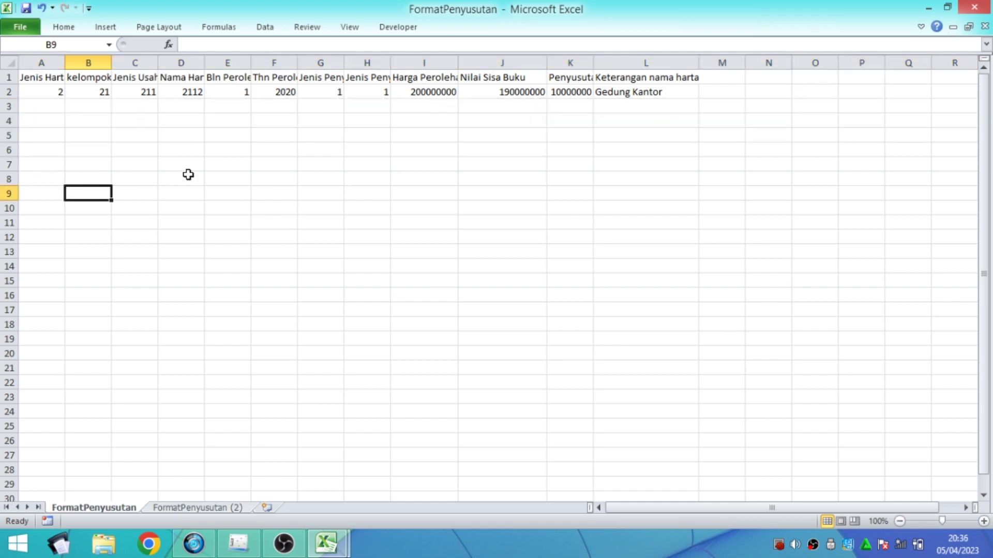
Widen the Bln Perolehan, Thn Perolehan, both Jenis Penyusutan, Harga Perolehan and fiscal Penyusutan columns so their headers are easier to read
drag(251, 63, 495, 63)
drag(562, 59, 580, 59)
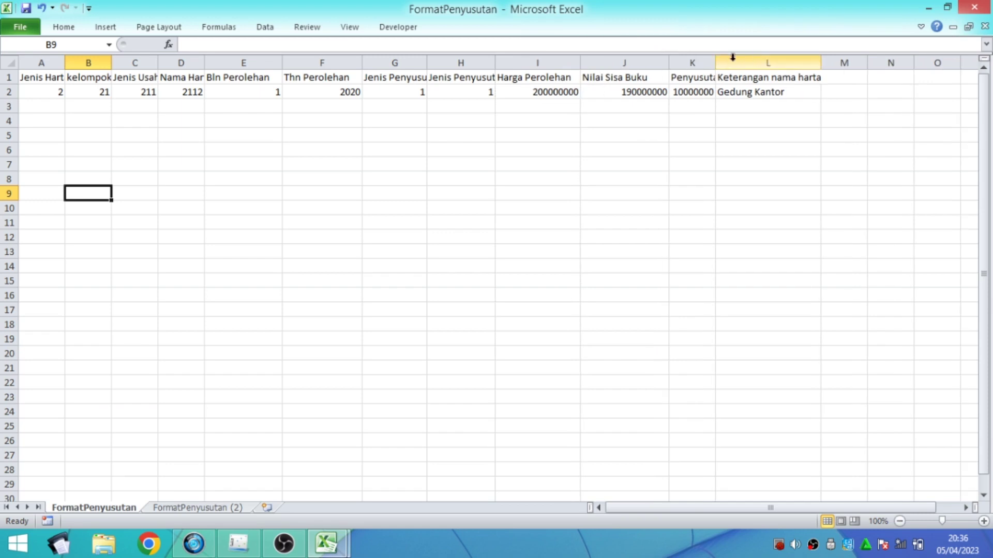
drag(716, 59, 742, 55)
click(694, 125)
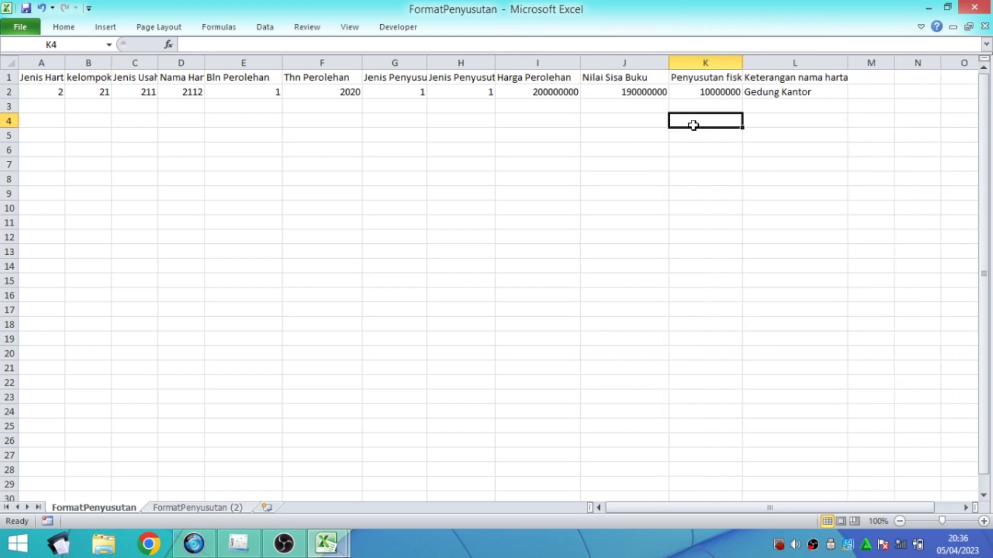
click(685, 98)
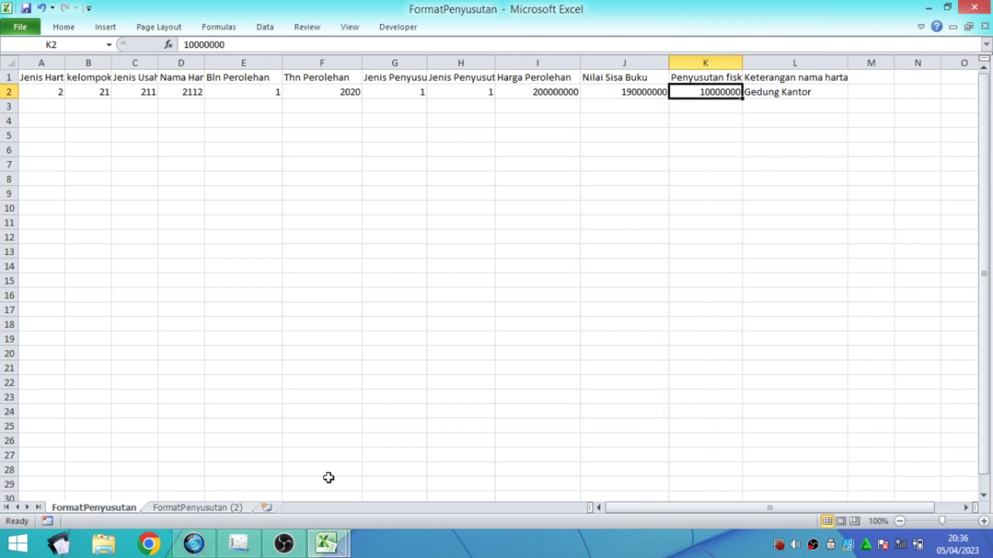
Switch to the Data Penyusutan workbook and filter the Jenis Aset column on the AKTIVA sheet to B. PERMANEN only
click(324, 541)
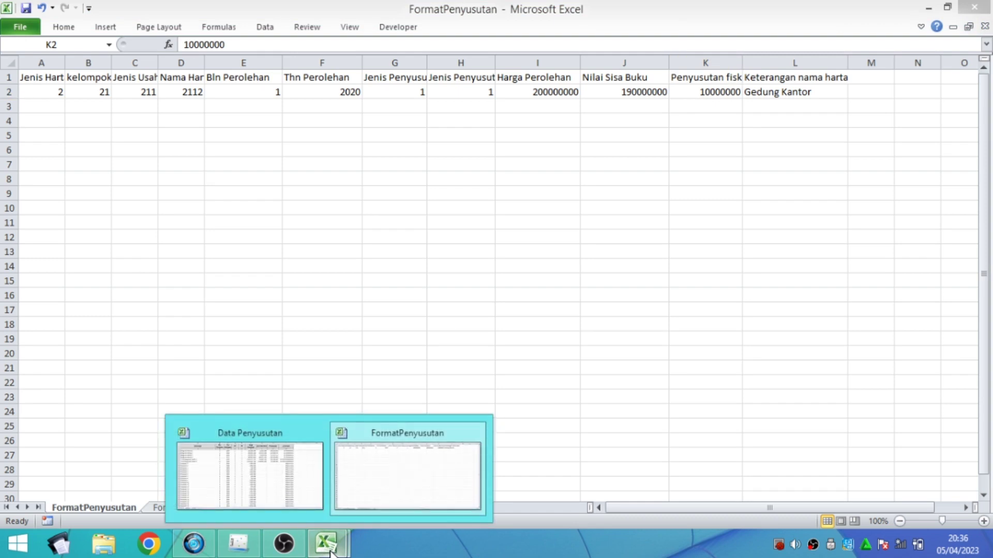
click(249, 465)
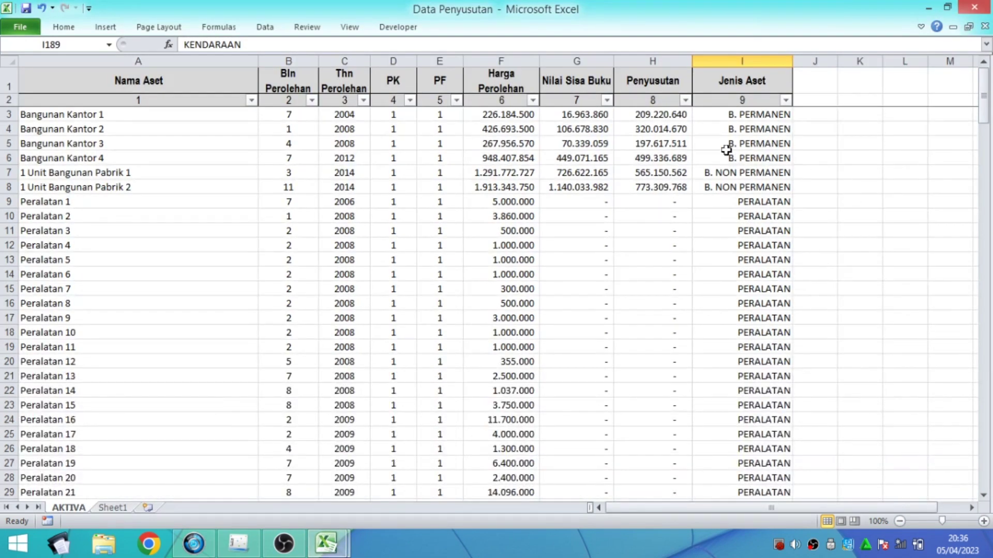
click(728, 117)
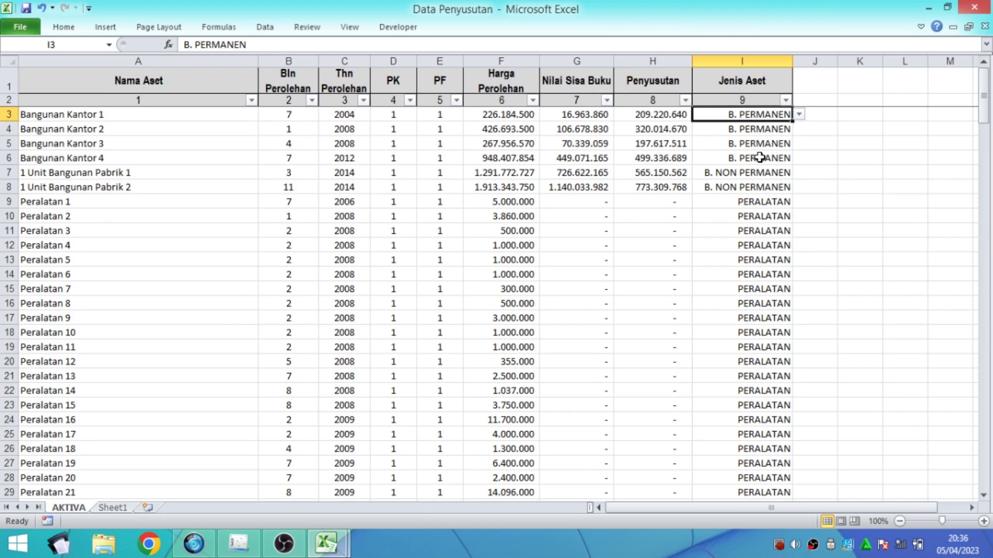
click(799, 116)
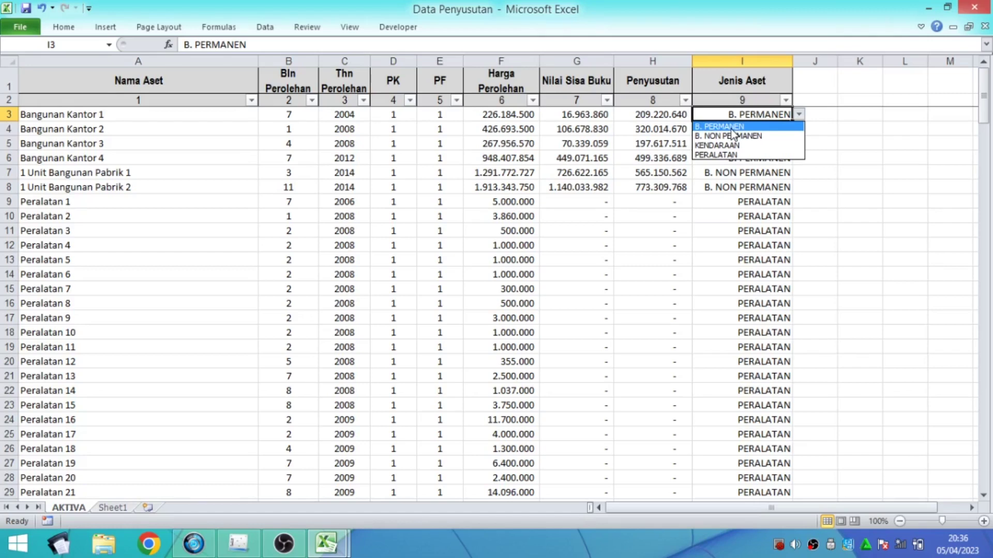
click(785, 100)
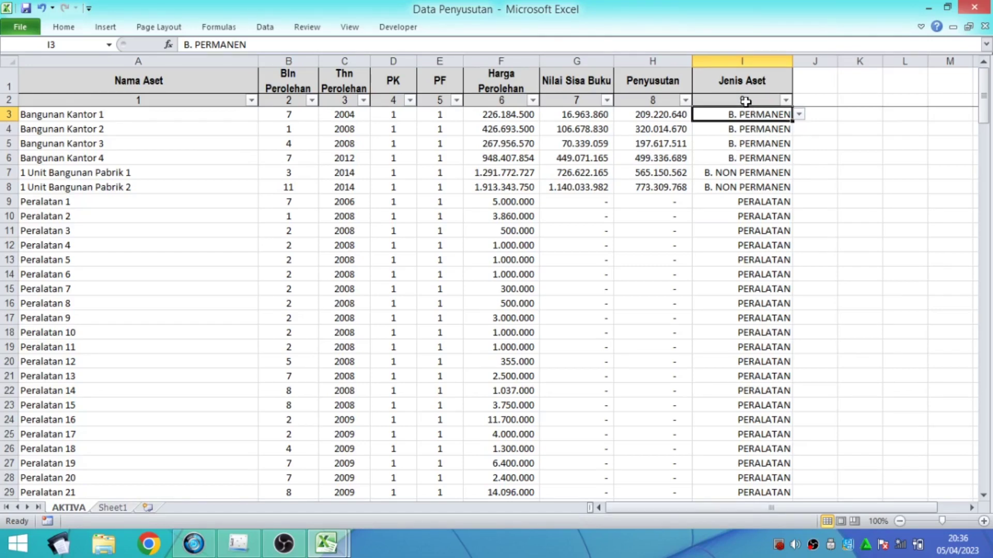
click(786, 100)
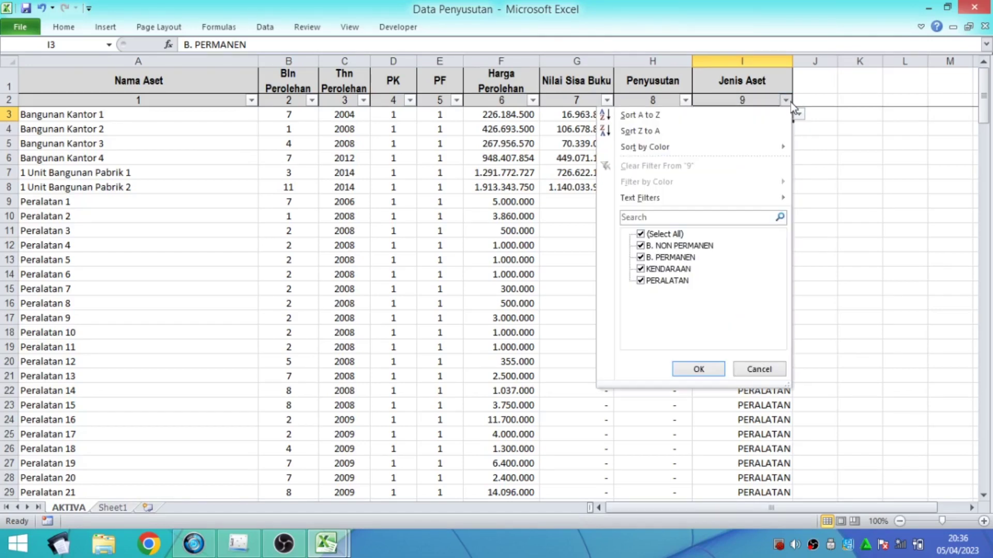
click(644, 236)
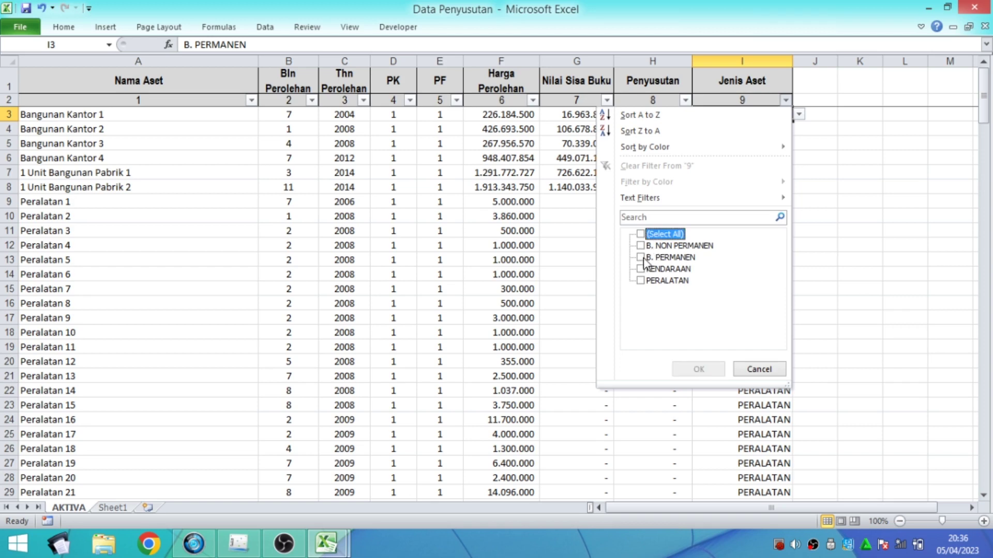
click(641, 258)
click(713, 369)
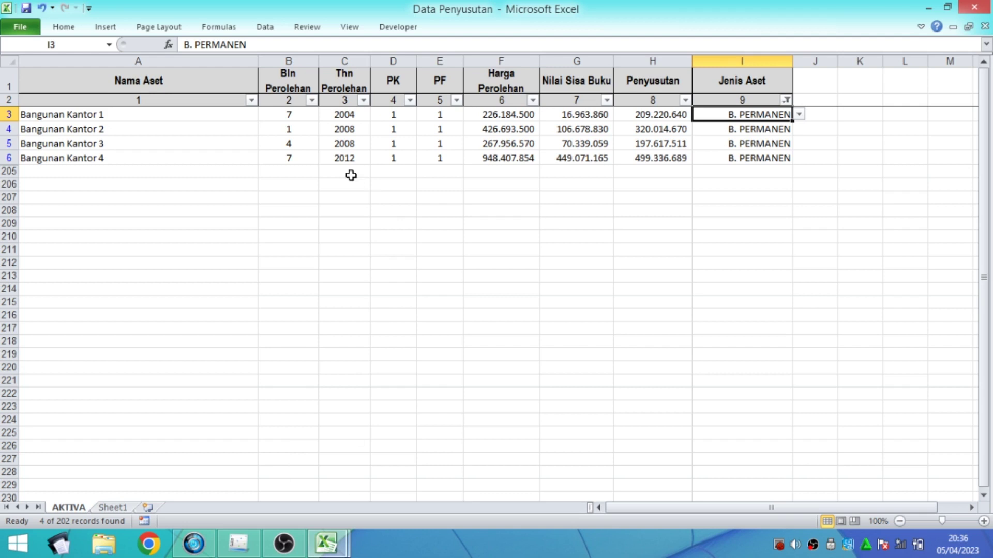
Copy the Bln Perolehan through Penyusutan data of the four filtered Bangunan Kantor assets, range B3:H6
click(294, 115)
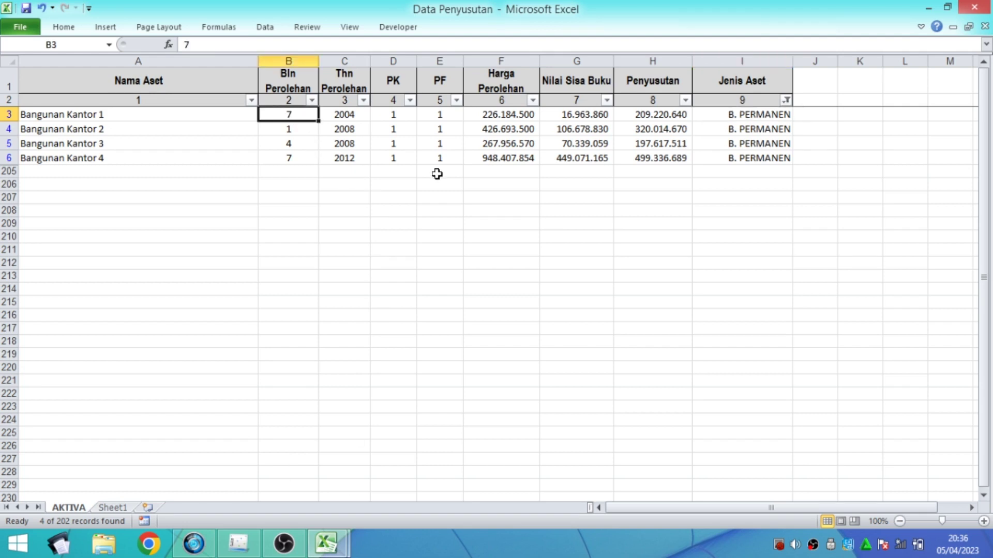
key(shift+Right)
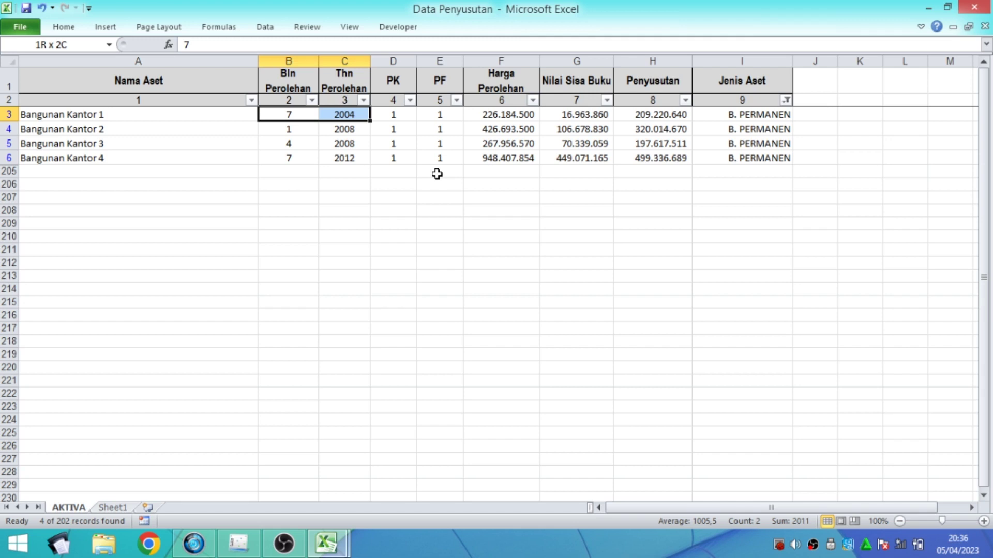
key(shift+Right)
key(shift+Right)
key(shift+Right)
key(shift+Right)
key(shift+Right)
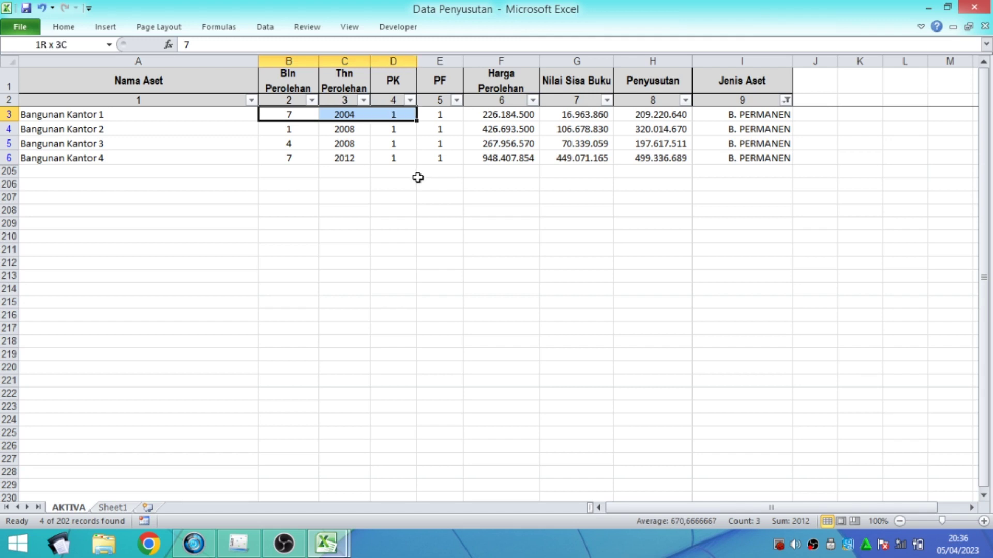
key(shift+Down)
key(shift+Down)
key(shift+Down)
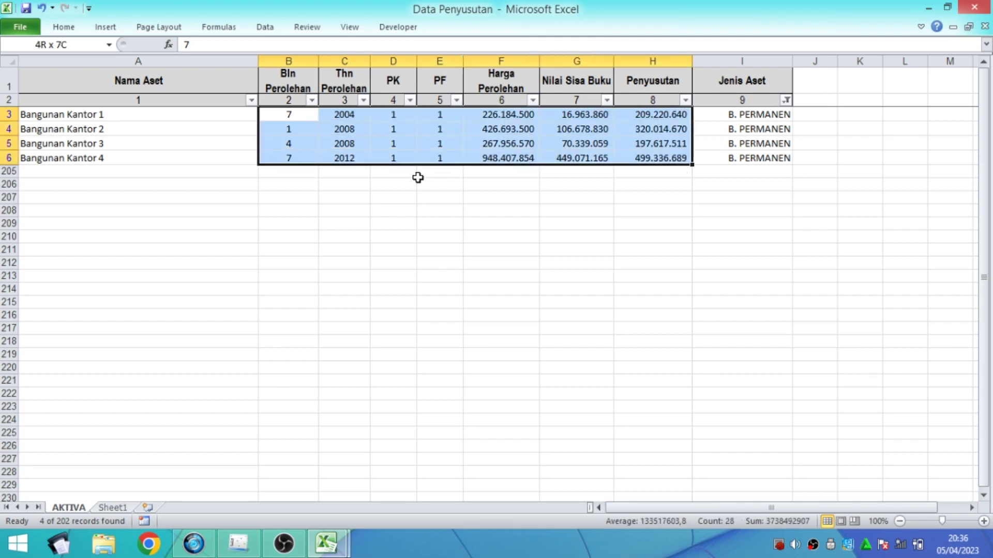
key(ctrl+c)
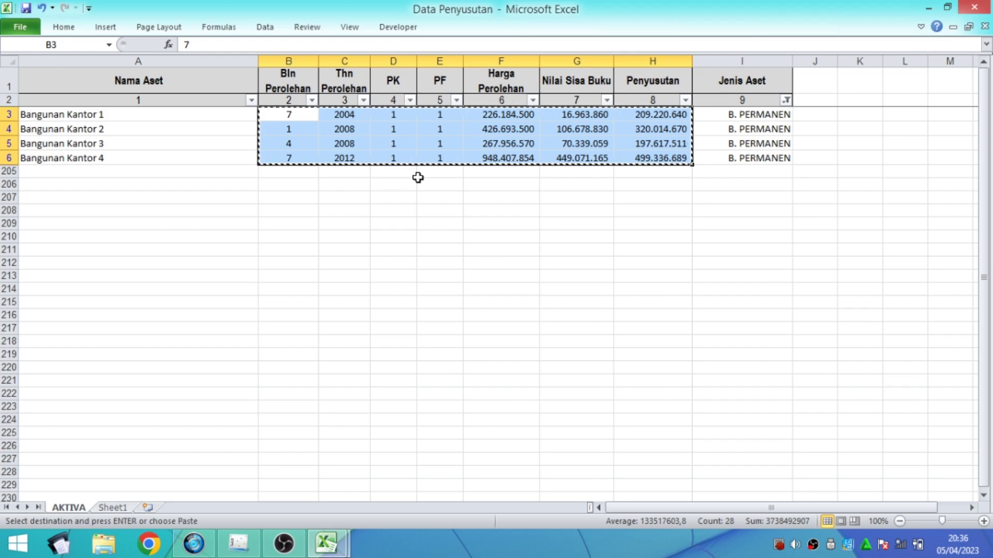
Paste the copied asset data as values into the FormatPenyusutan sheet of the FormatPenyusutan workbook, starting at the Bln Perolehan cell E2
click(334, 543)
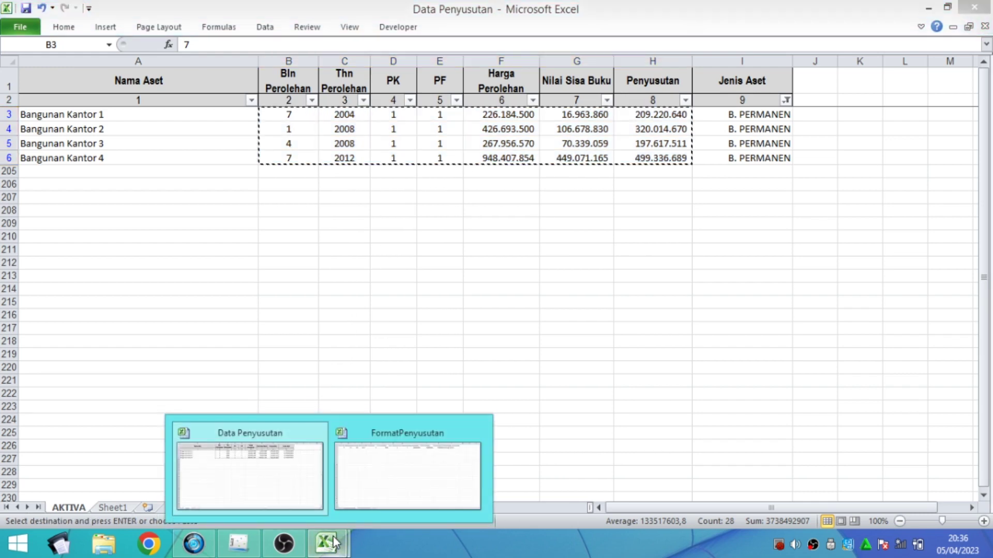
click(377, 482)
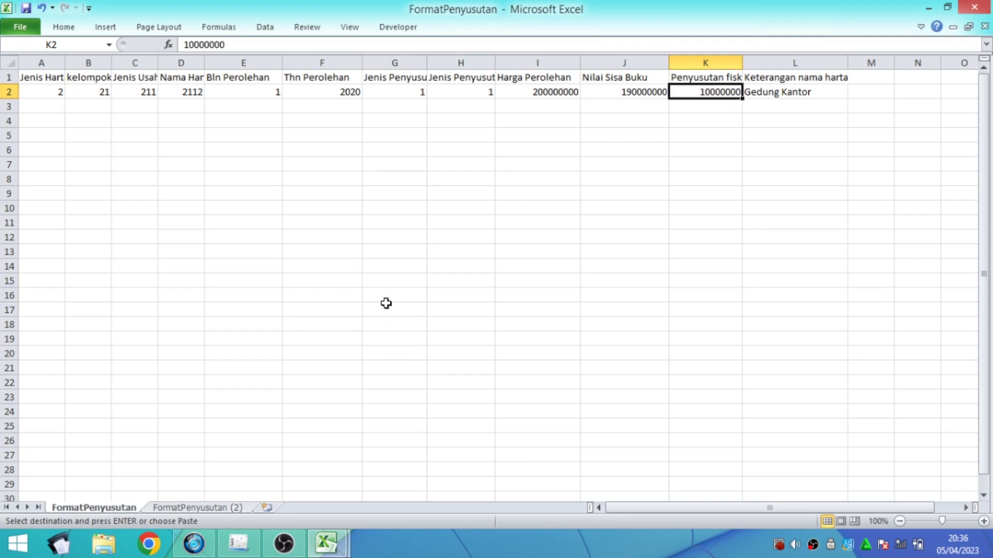
click(406, 97)
click(467, 97)
click(332, 555)
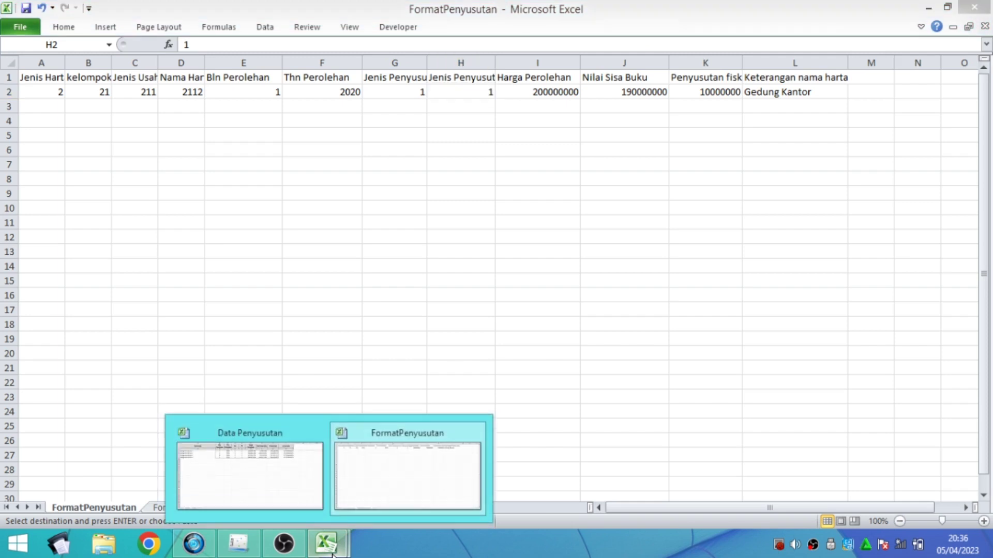
click(274, 476)
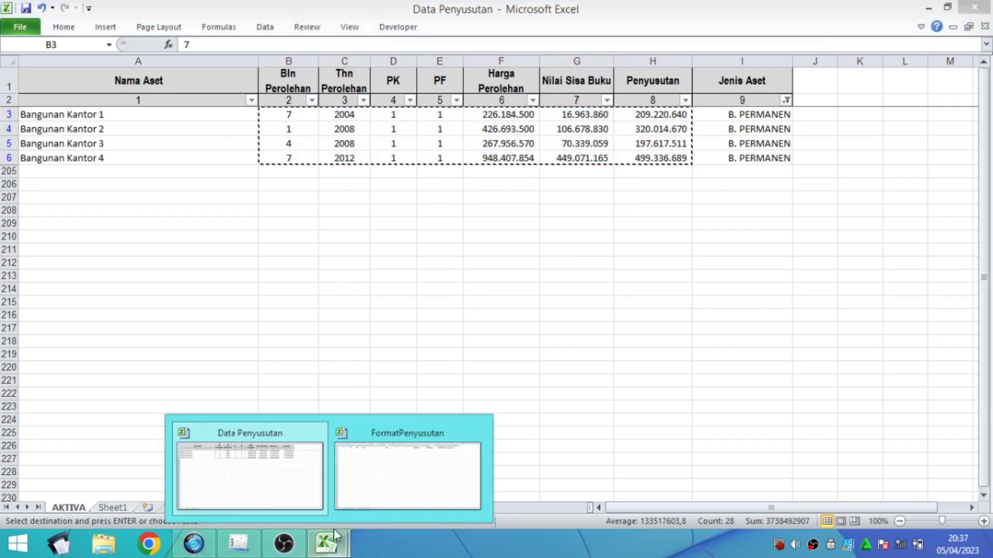
key(ctrl+Tab)
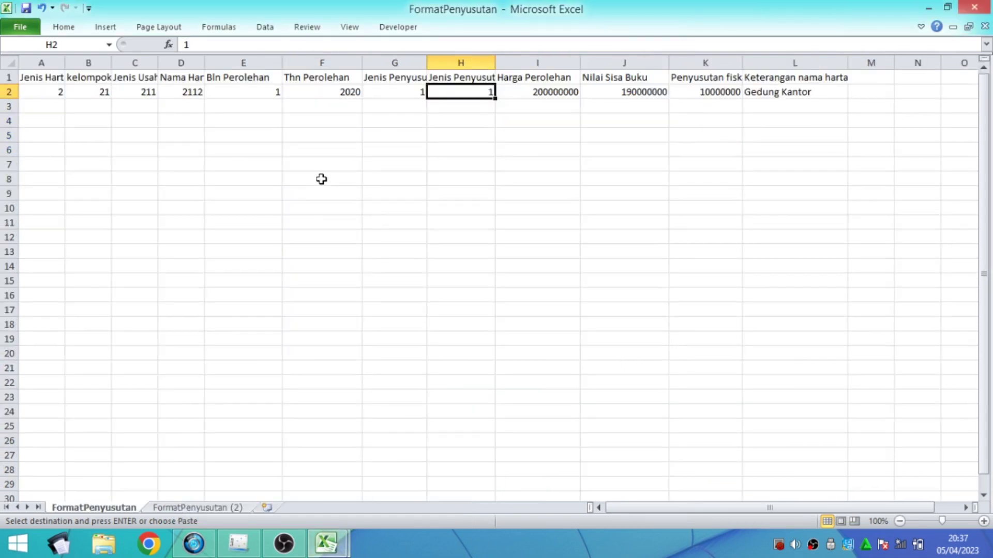
right_click(232, 90)
click(284, 146)
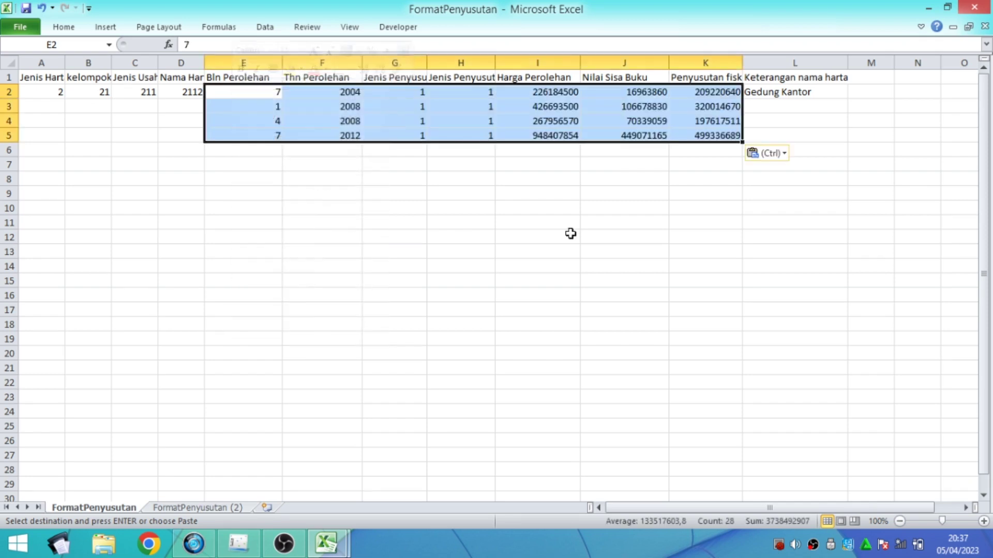
right_click(250, 90)
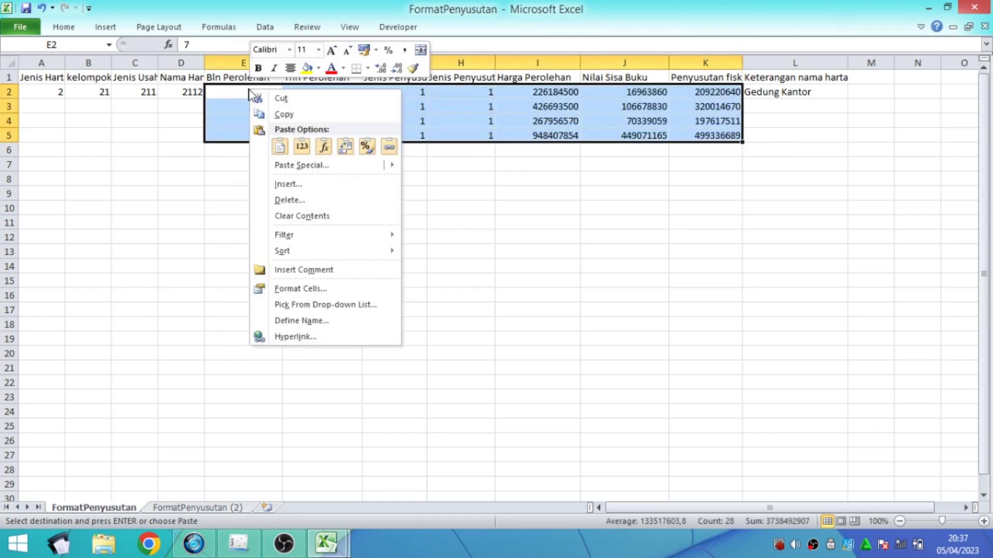
click(302, 148)
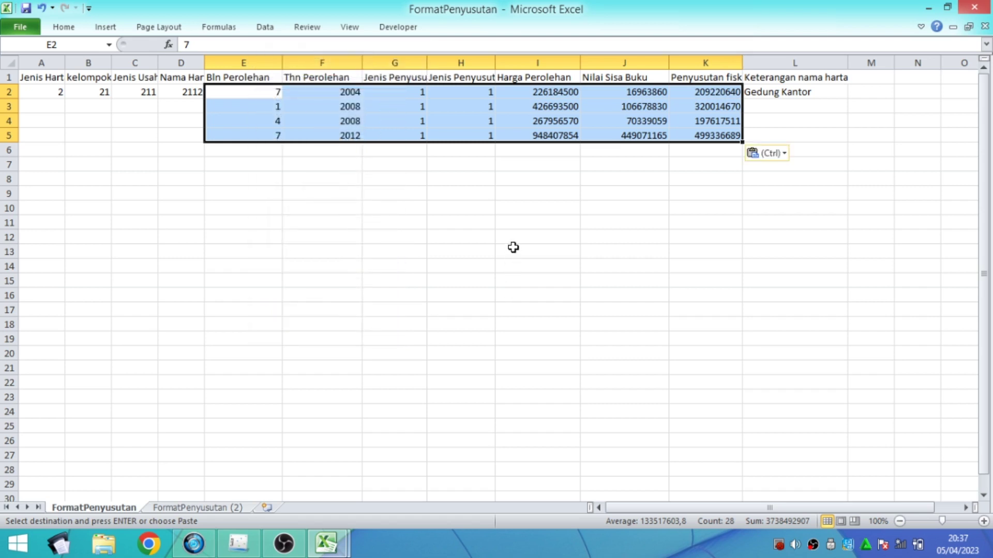
Copy the asset code values in A2:D2 down to rows 3 to 5 of the FormatPenyusutan sheet
click(44, 94)
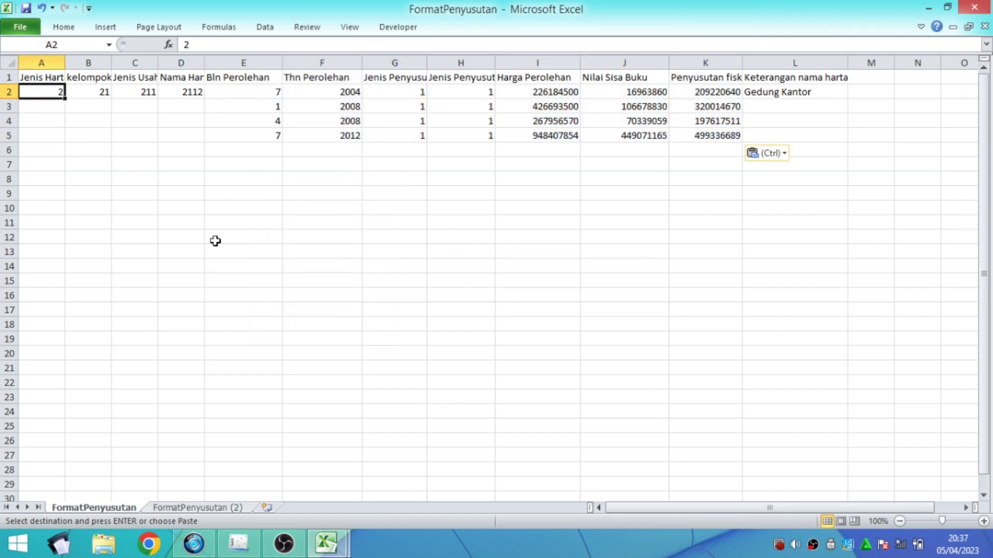
key(shift+Right)
key(shift+Right)
key(shift+Right)
key(ctrl+c)
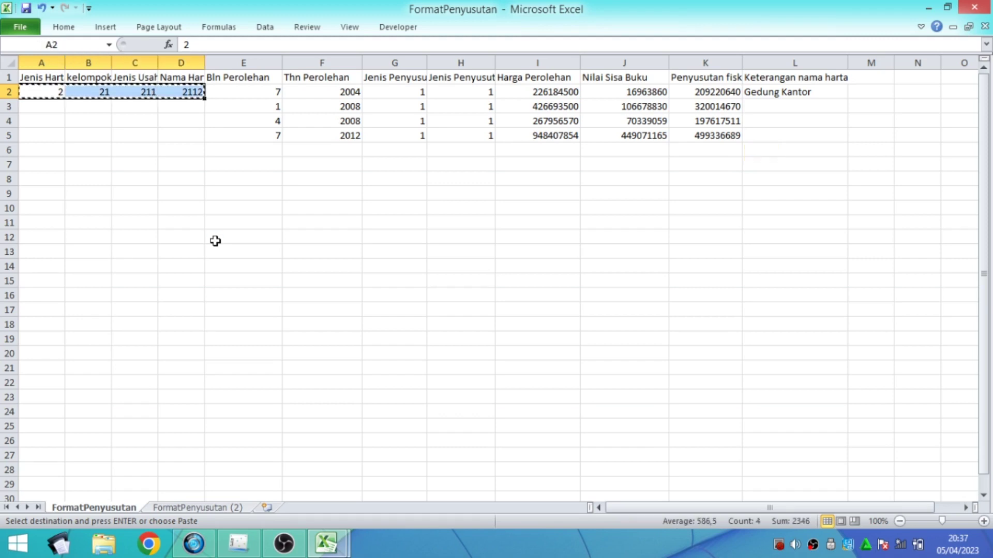
key(Down)
key(shift+Right)
key(shift+Right)
key(shift+Right)
key(shift+Down)
key(shift+Down)
key(Return)
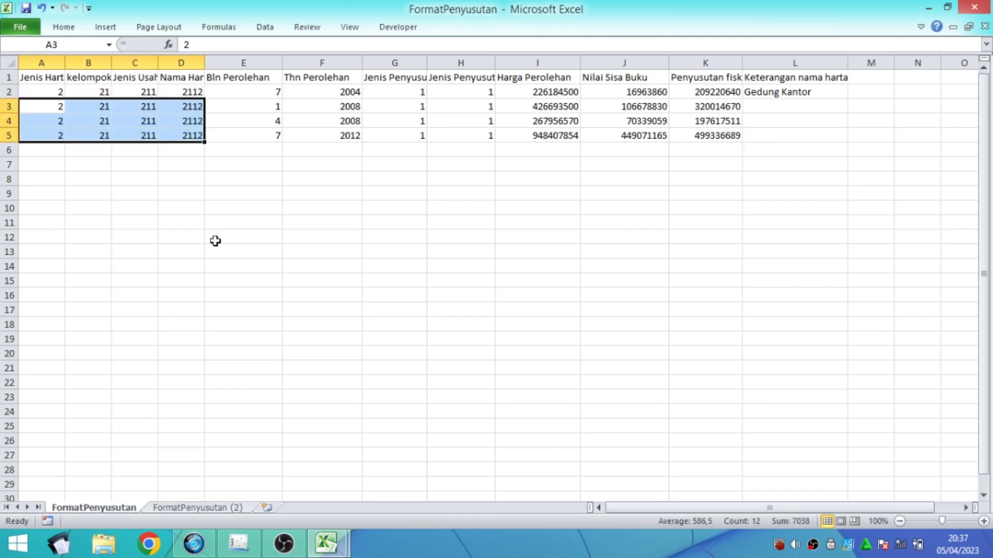
click(240, 252)
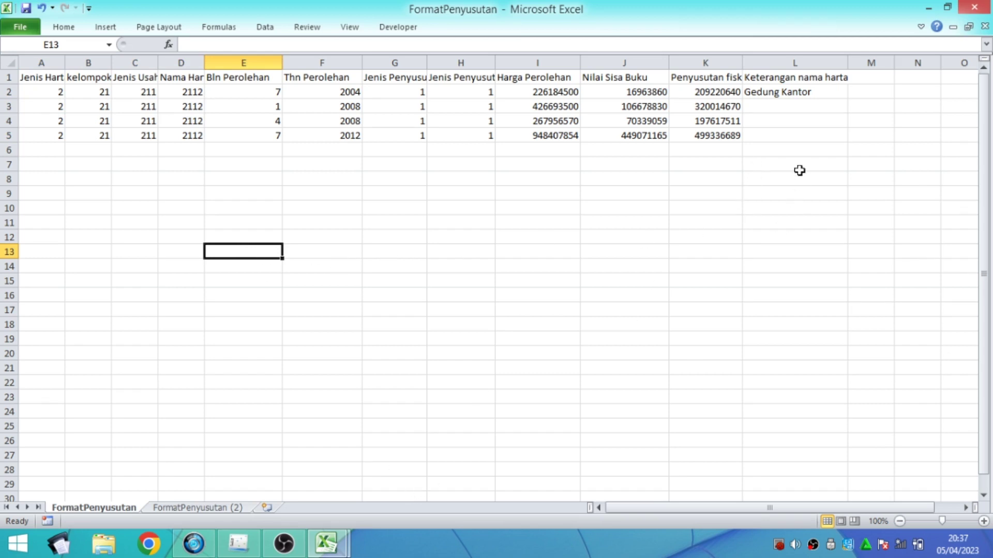
Copy the Gedung Kantor description from L2 down to L3:L5 in the Keterangan nama harta column
click(784, 98)
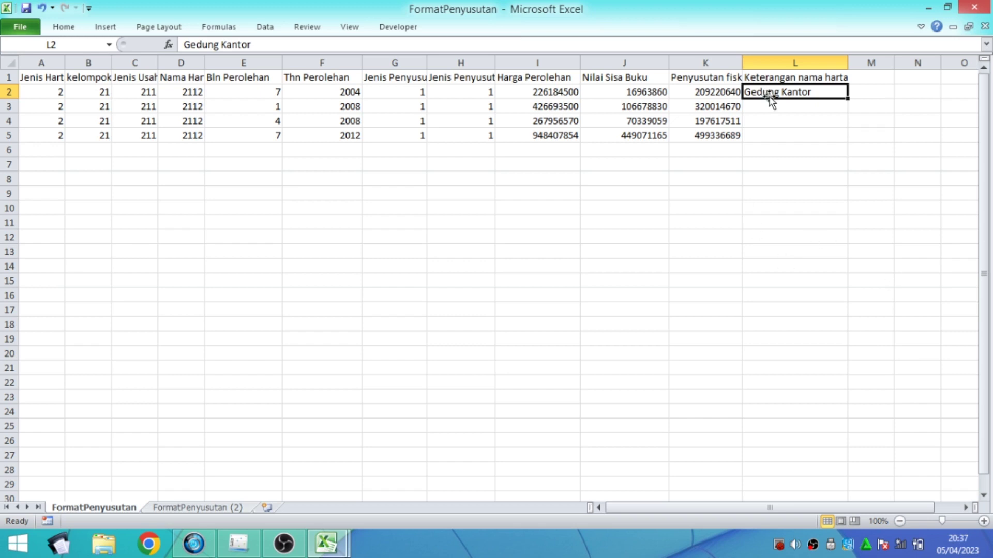
key(ctrl+c)
key(Down)
key(shift+Down)
key(shift+Down)
key(Return)
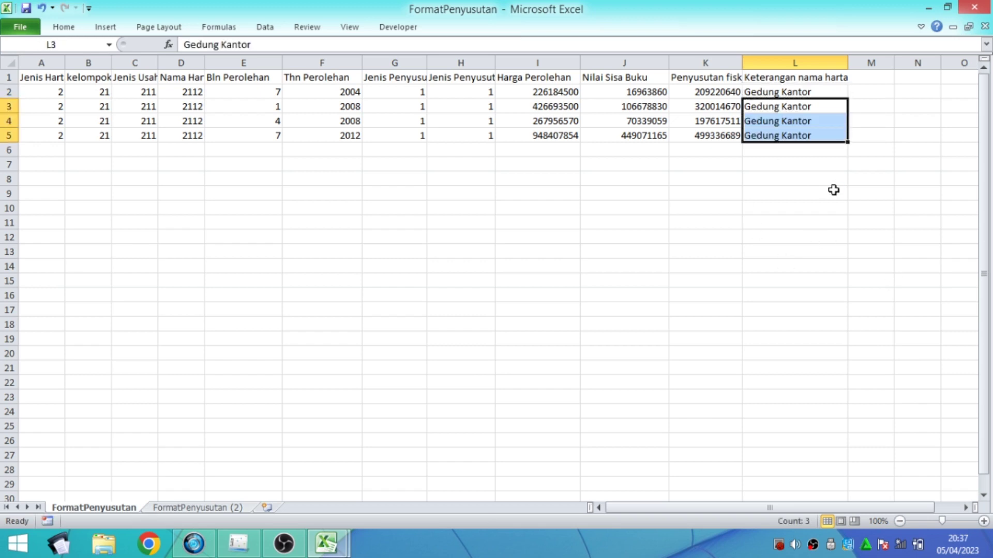
click(709, 207)
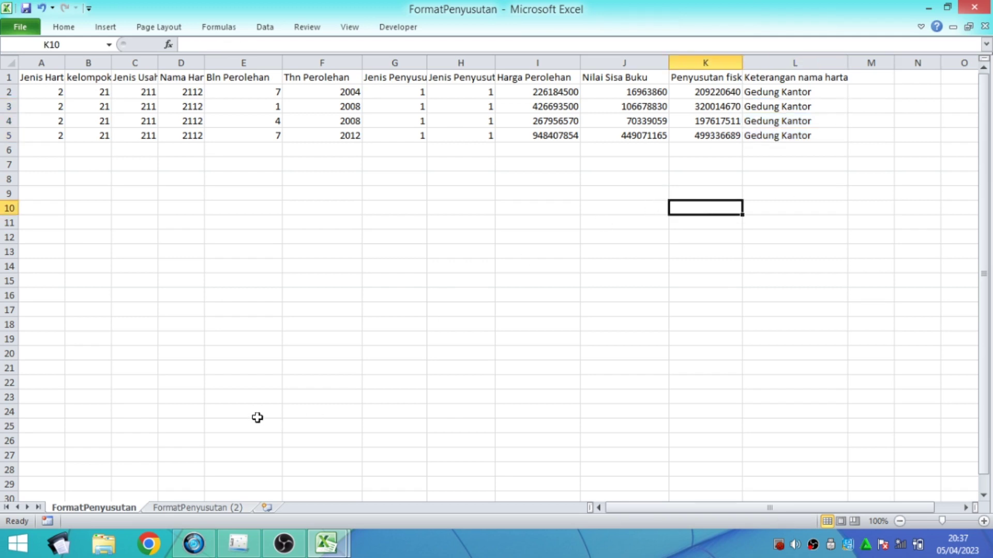
Copy the complete Pabrik sample row, range A3:L3, from the FormatPenyusutan (2) sheet
click(200, 506)
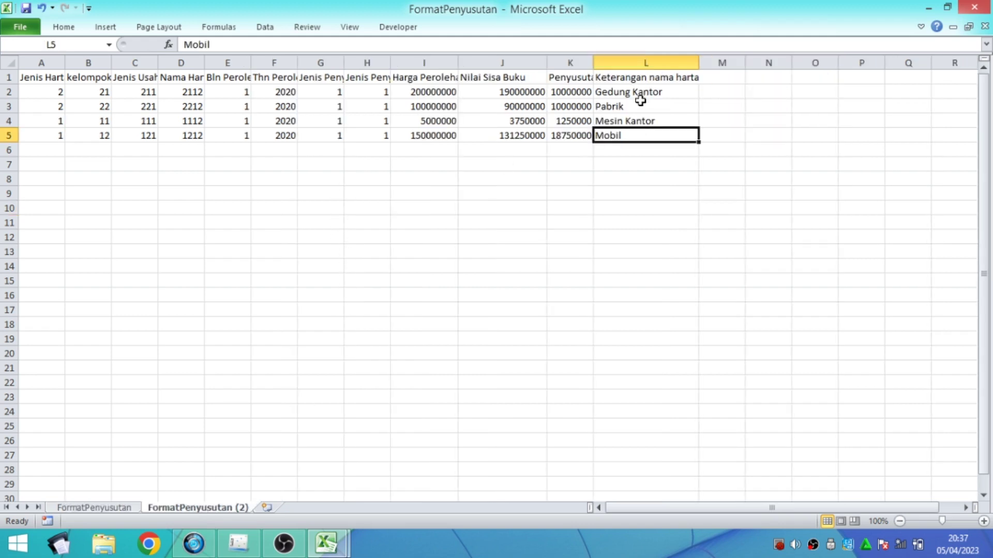
click(41, 103)
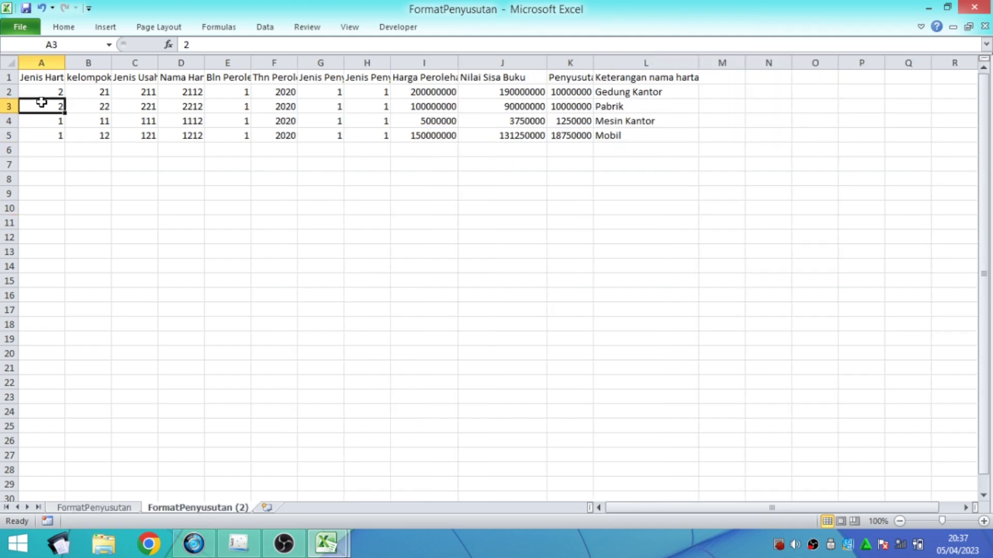
key(shift+Right)
key(shift+Right)
key(shift+Right)
key(shift+Right)
key(shift+Right)
key(shift+Right)
key(shift+Right)
key(shift+Right)
key(shift+Right)
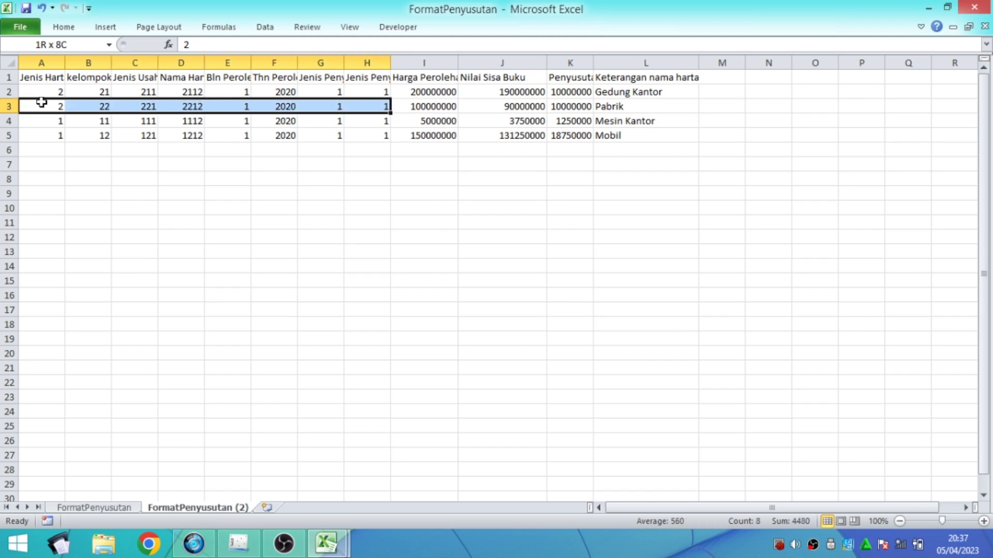
key(shift+Right)
key(shift+Right)
key(ctrl+c)
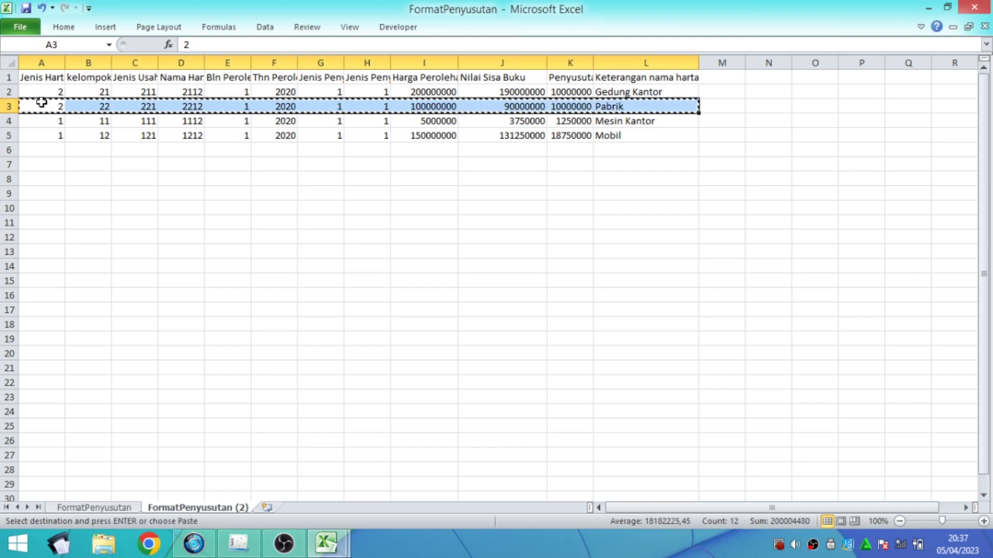
Paste the copied Pabrik row as values into the FormatPenyusutan sheet, starting at cell A6
click(106, 509)
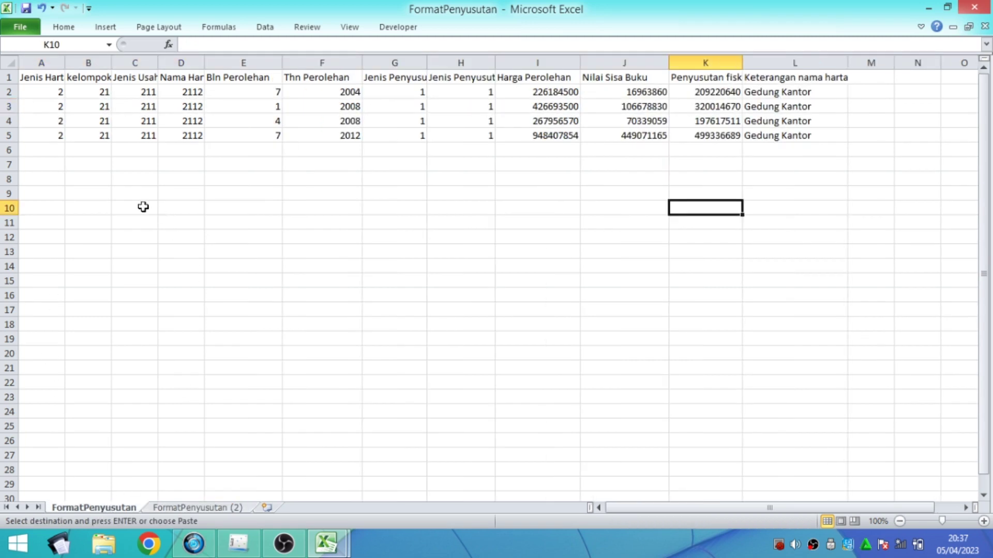
right_click(37, 146)
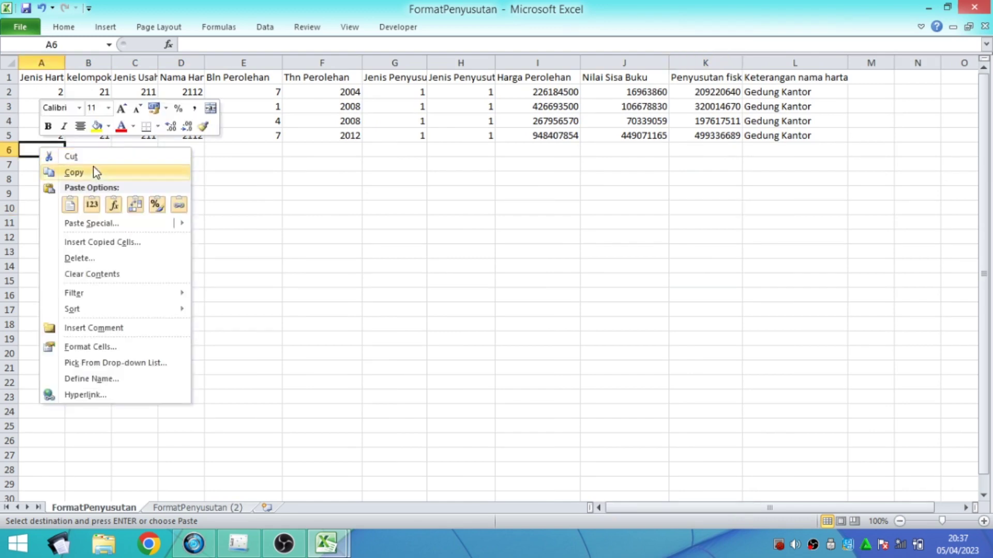
click(95, 209)
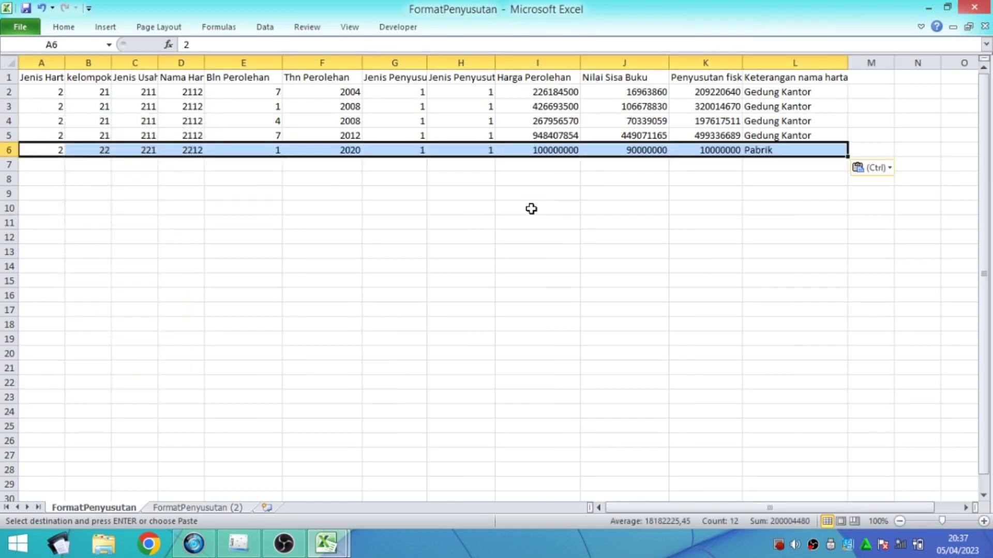
click(531, 208)
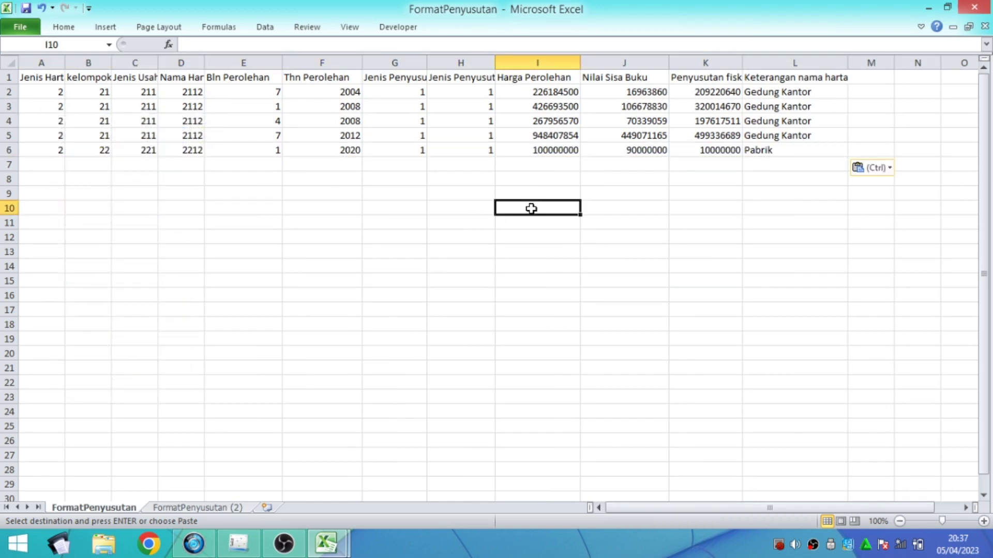
click(760, 153)
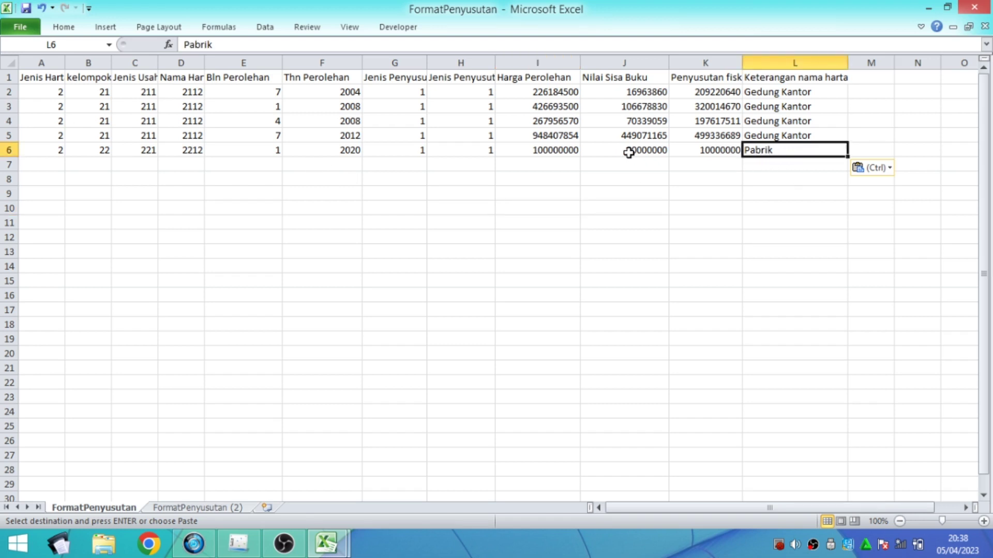
Switch to the Data Penyusutan workbook and filter the Jenis Aset column to B. NON PERMANEN only
click(336, 545)
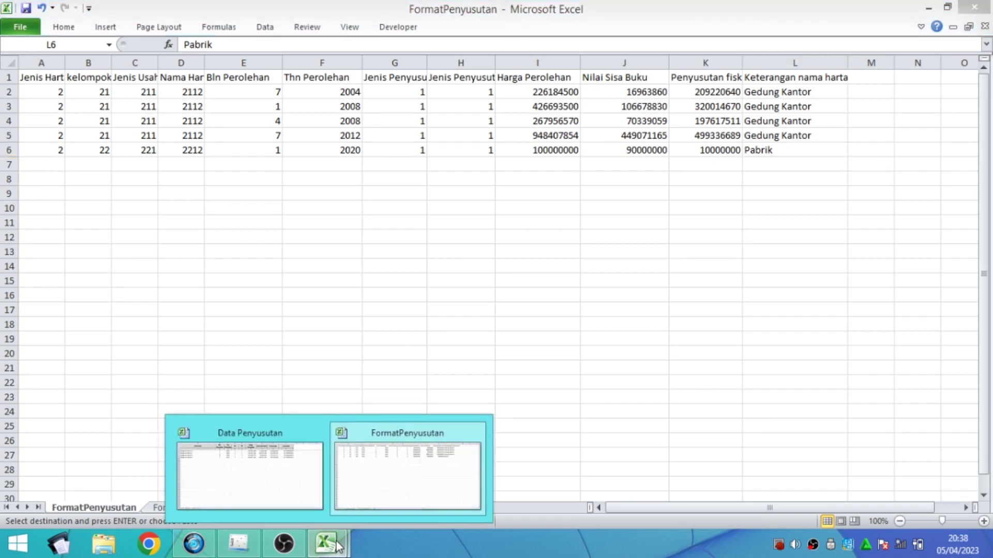
click(249, 468)
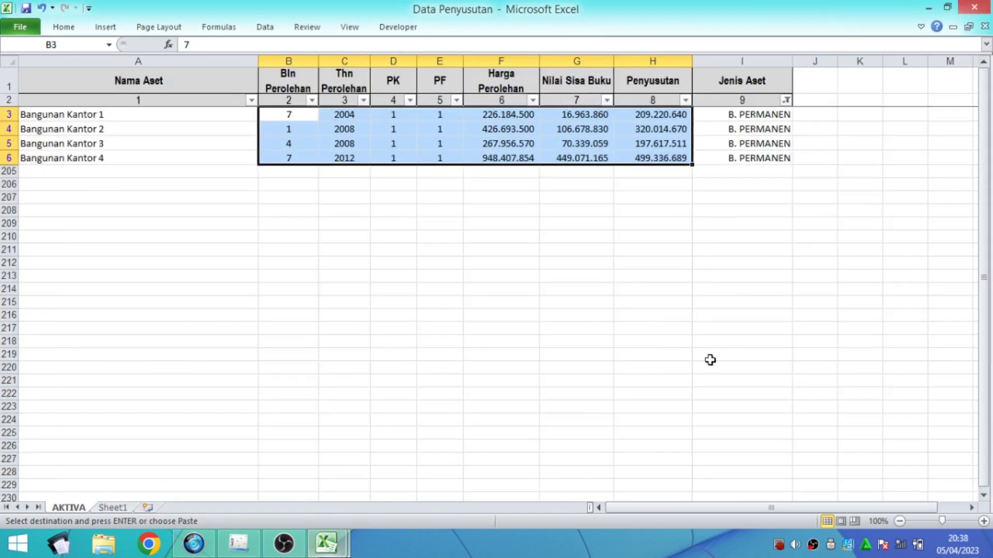
click(785, 100)
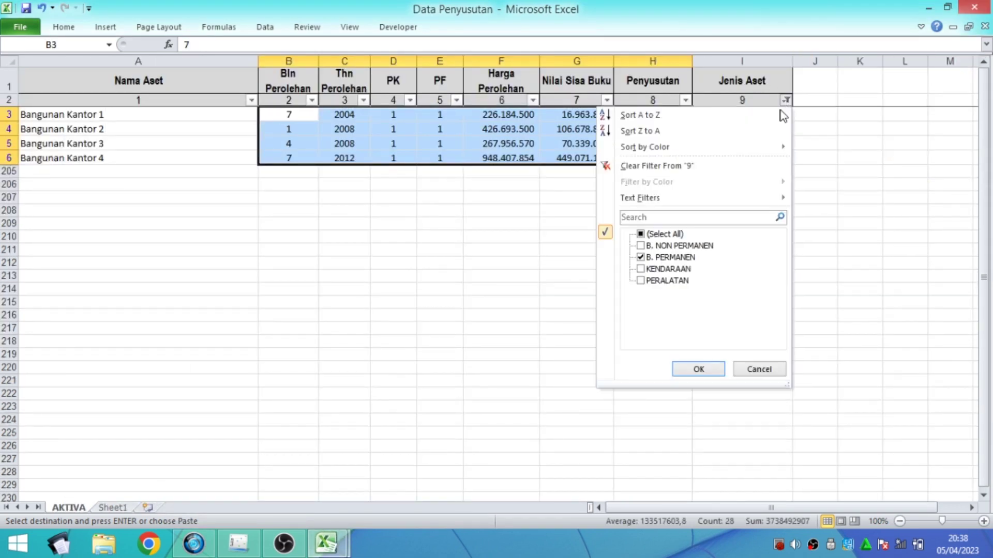
click(641, 257)
click(641, 245)
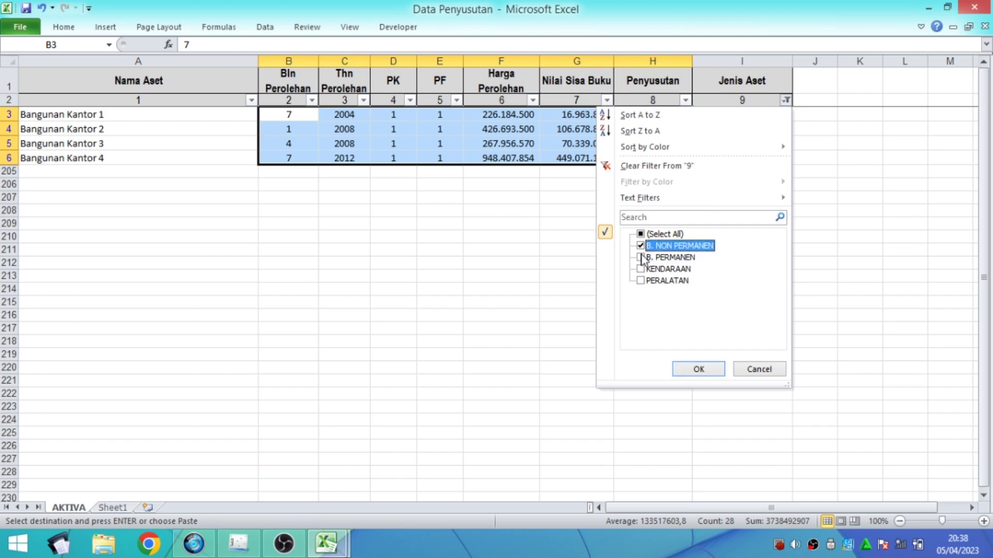
click(699, 369)
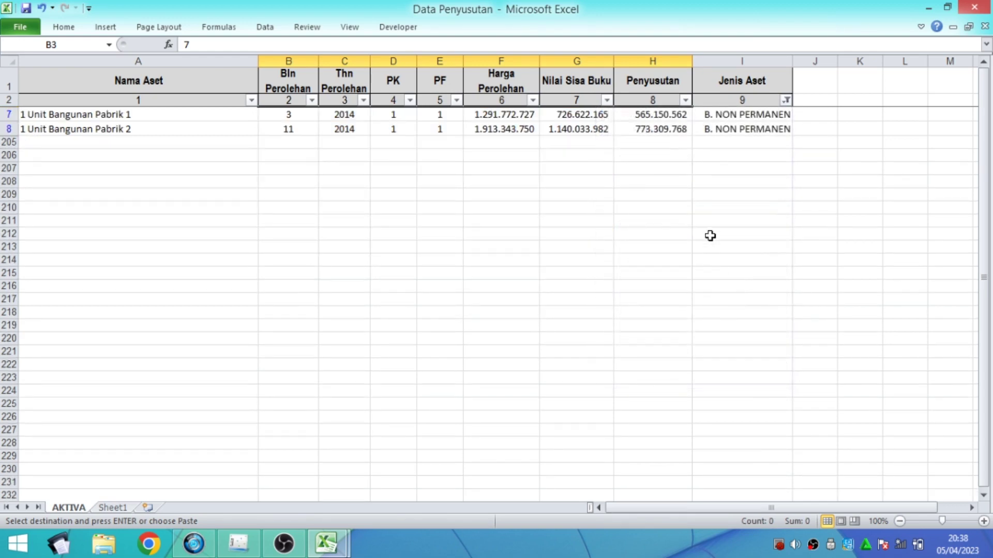
Copy the Bln Perolehan through Penyusutan data of the two Bangunan Pabrik assets, range B7:H8, and return to the FormatPenyusutan workbook
click(282, 117)
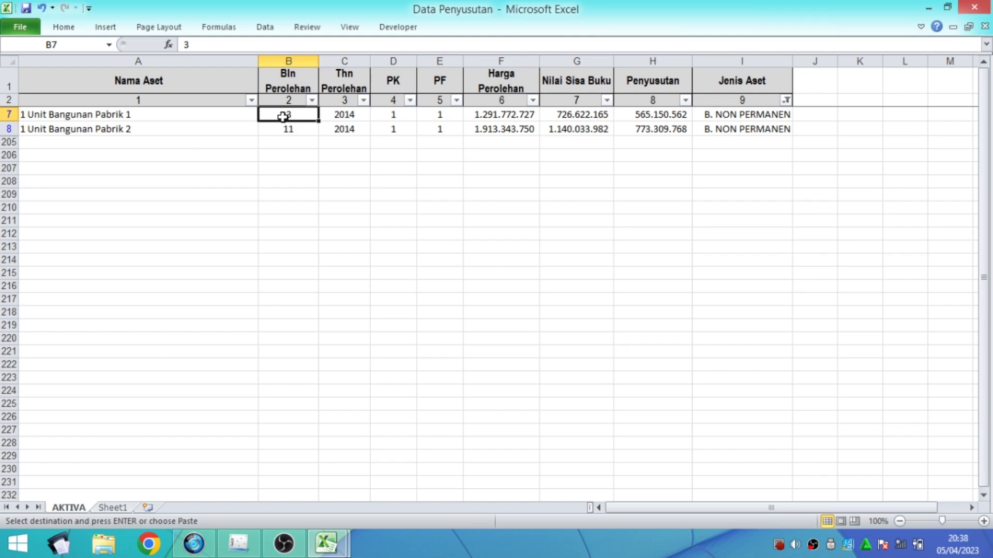
key(shift+Right)
key(shift+Right)
key(shift+Right)
key(shift+Right)
key(shift+Right)
key(shift+Right)
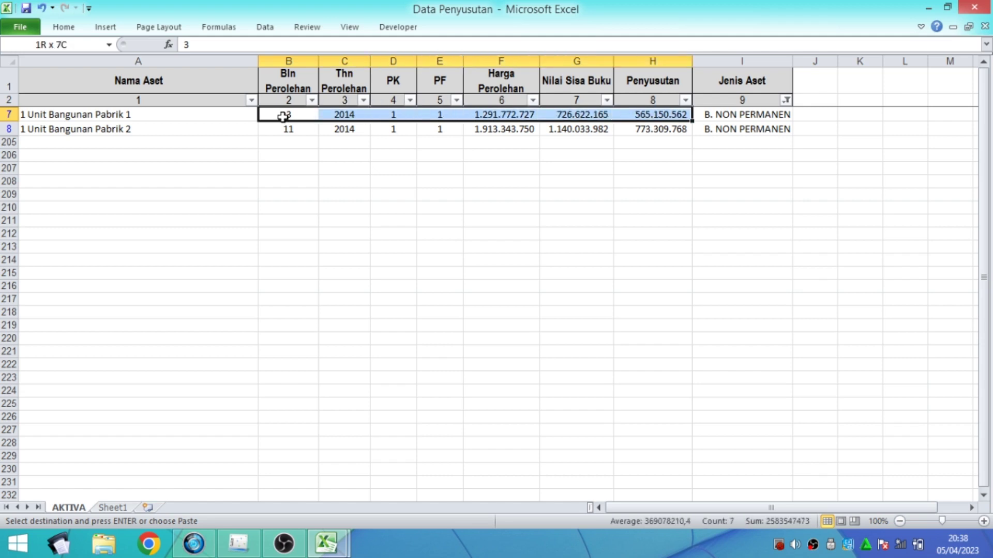
key(shift+Down)
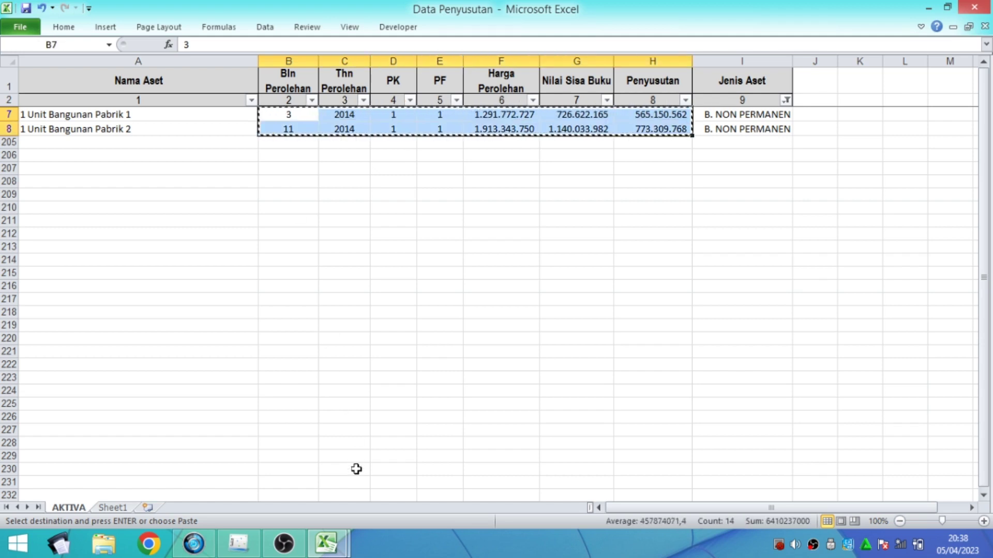
mouse_move(344, 541)
click(274, 478)
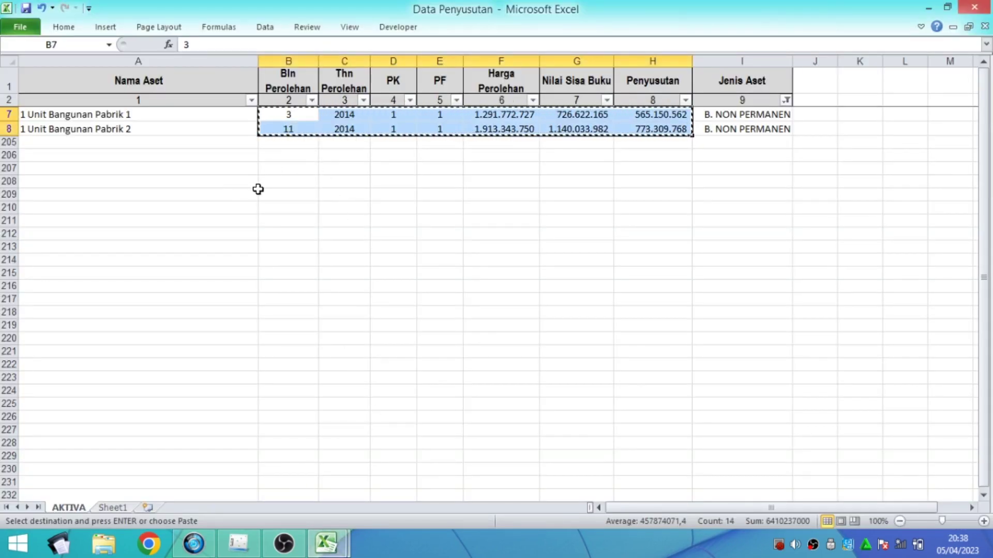
mouse_move(326, 543)
click(445, 461)
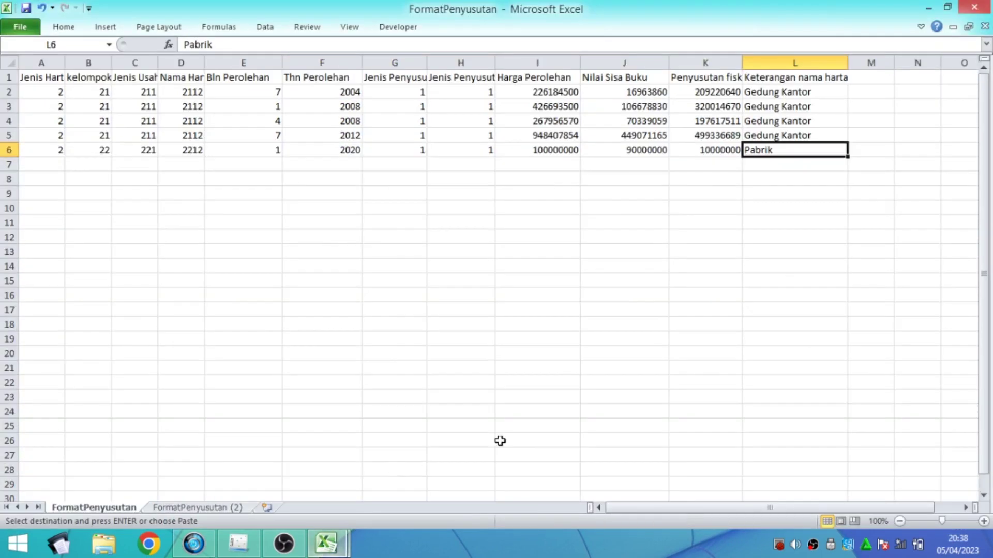
Try pasting the copied Bangunan Pabrik data as values starting at cell E7, and undo that paste
right_click(231, 164)
click(272, 219)
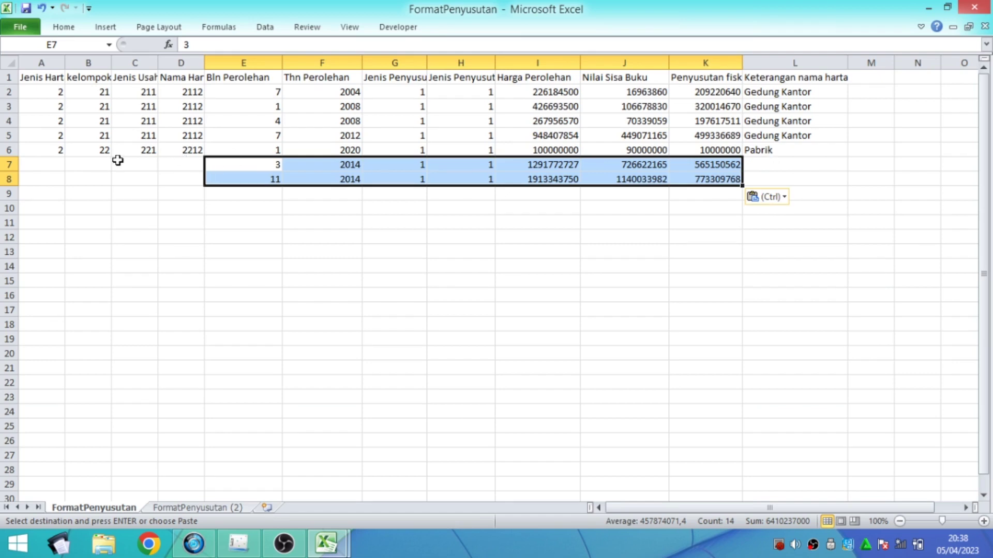
click(47, 153)
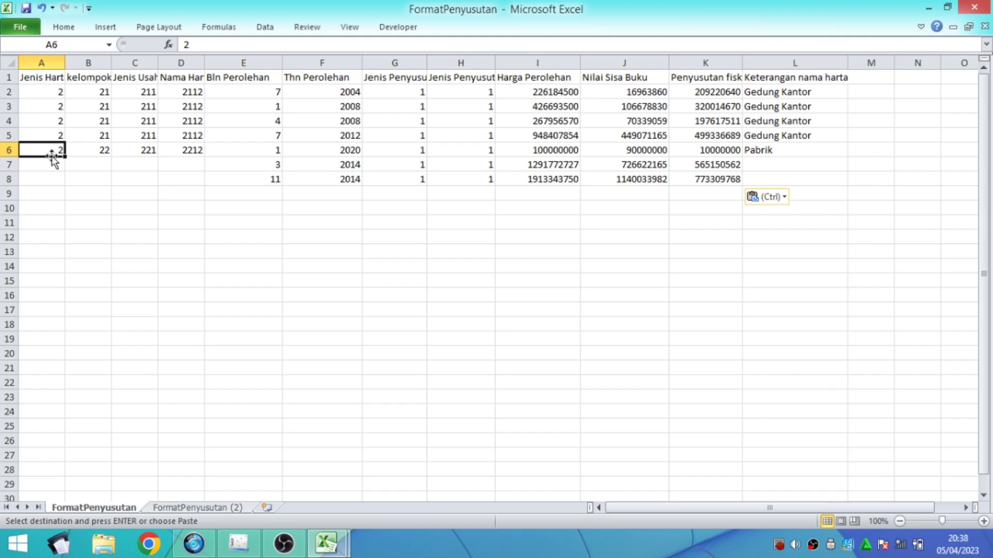
key(ctrl+z)
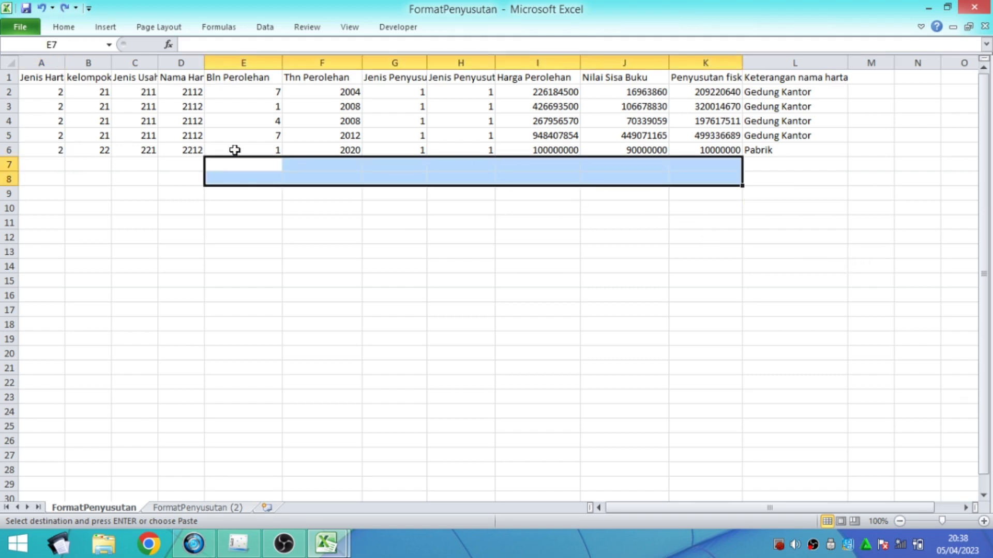
Paste the copied Bangunan Pabrik data as values starting at E6, overwriting the sample figures in the Pabrik row
click(261, 150)
right_click(264, 152)
click(315, 207)
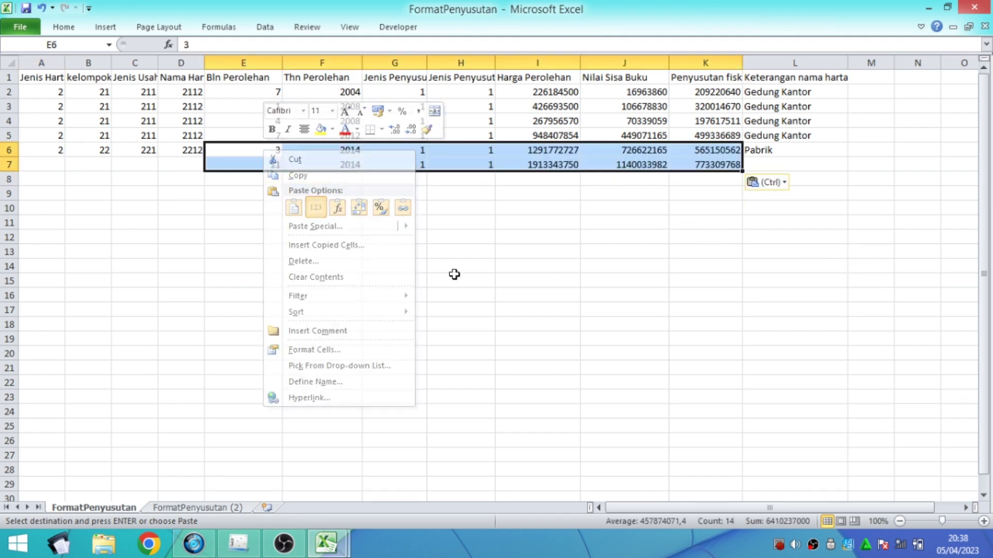
Copy the Pabrik description from L6 to L7 in the Keterangan nama harta column
click(763, 155)
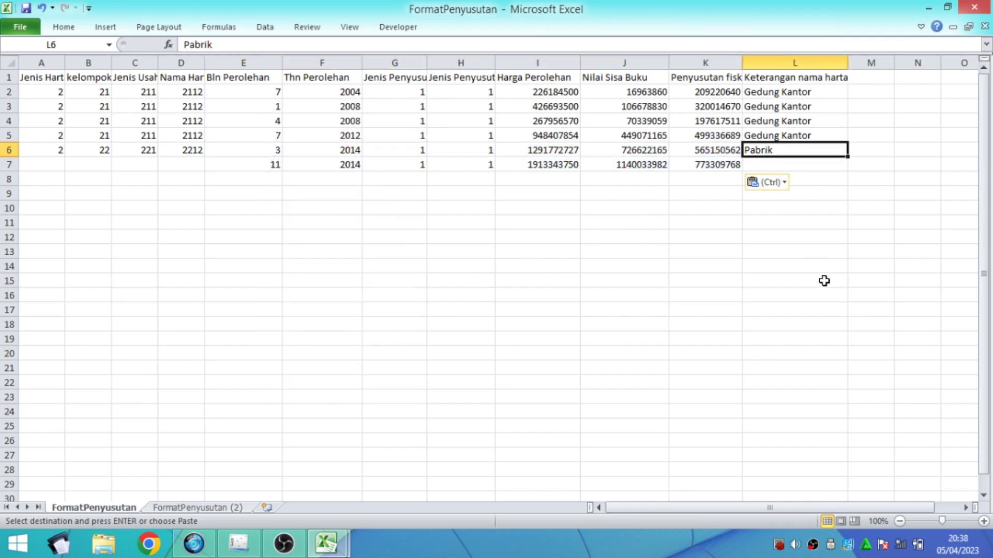
key(ctrl+c)
key(Down)
key(Return)
Copy the Pabrik asset code values in A6:D6 to A7:D7 for the second factory building
key(Left)
key(Left)
key(Left)
key(Left)
key(Left)
key(Left)
key(Left)
key(Left)
key(Left)
key(Left)
key(Left)
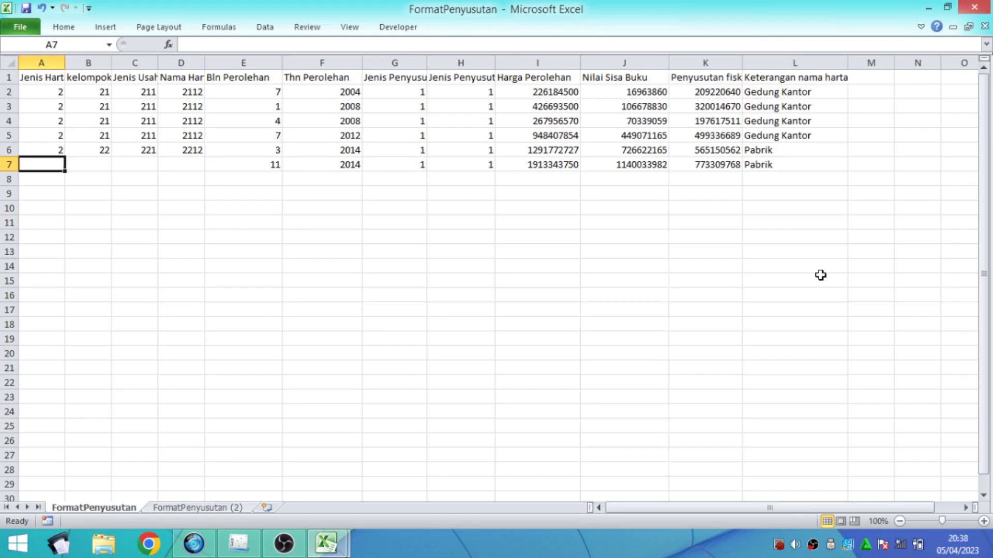
key(Up)
key(shift+Right)
key(shift+Right)
key(shift+Right)
key(ctrl+c)
key(Down)
key(shift+Right)
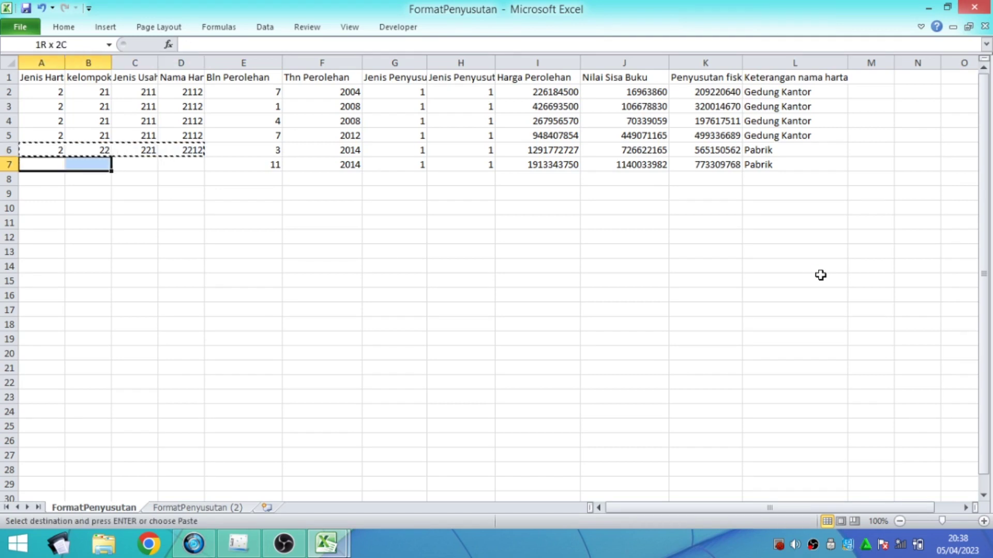
key(shift+Right)
key(shift+Right)
key(Return)
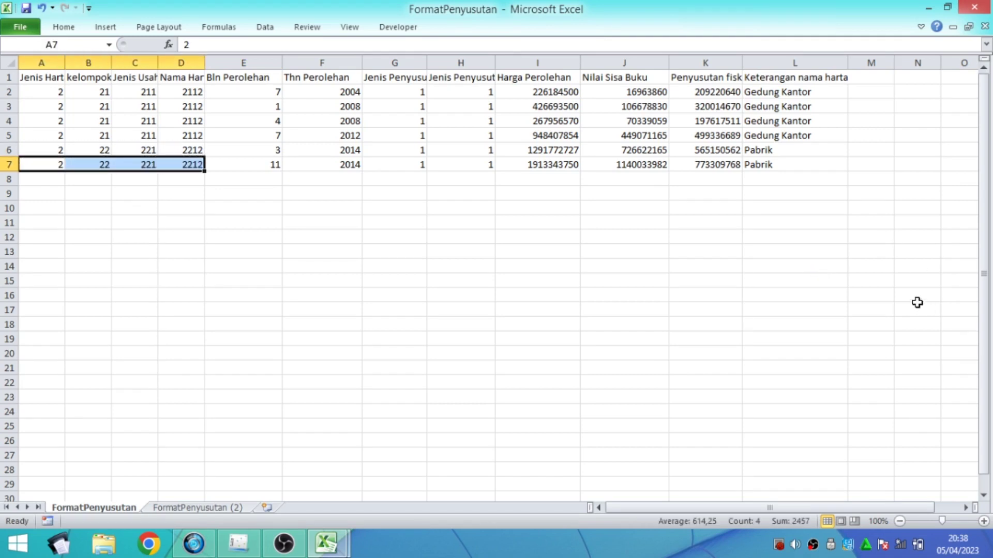
click(604, 223)
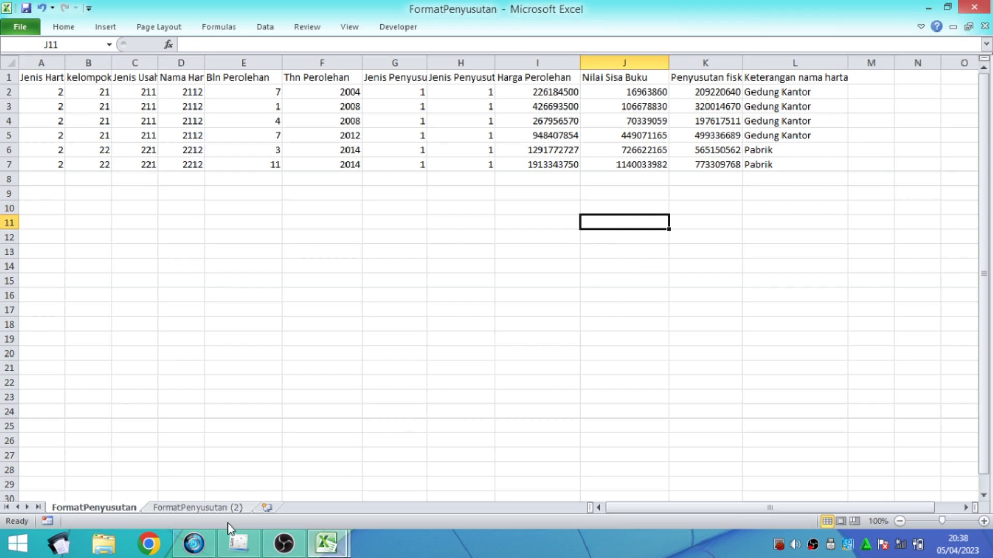
Copy the sample Mesin Kantor row A4:L4 from the FormatPenyusutan (2) sheet
click(214, 508)
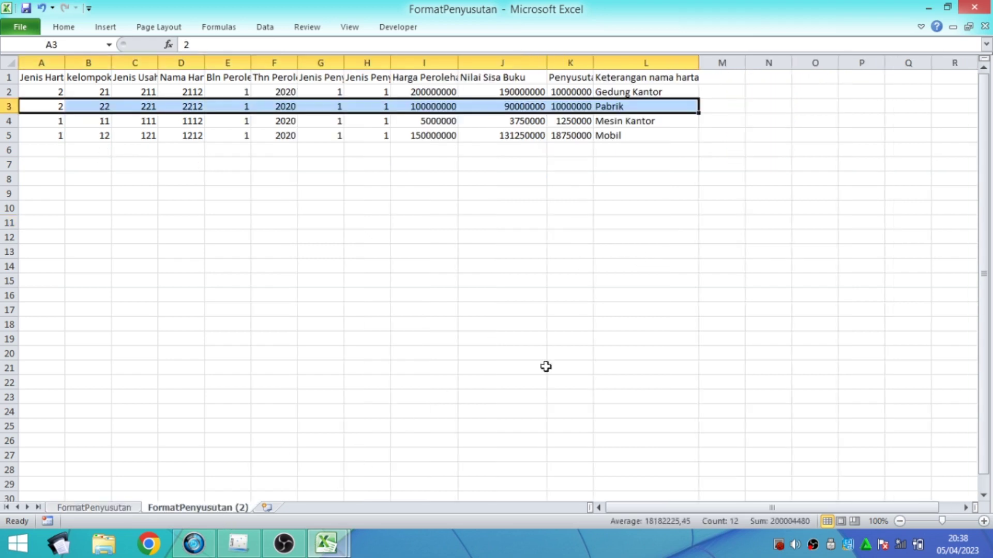
click(559, 211)
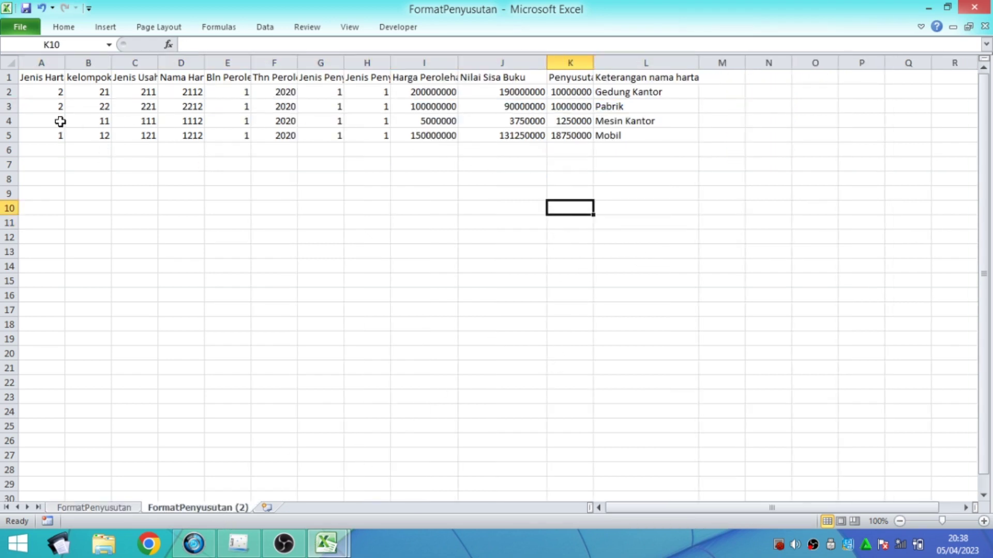
click(45, 121)
key(shift+Right)
key(shift+Right)
key(shift+Right)
key(shift+Right)
key(shift+Right)
key(shift+Right)
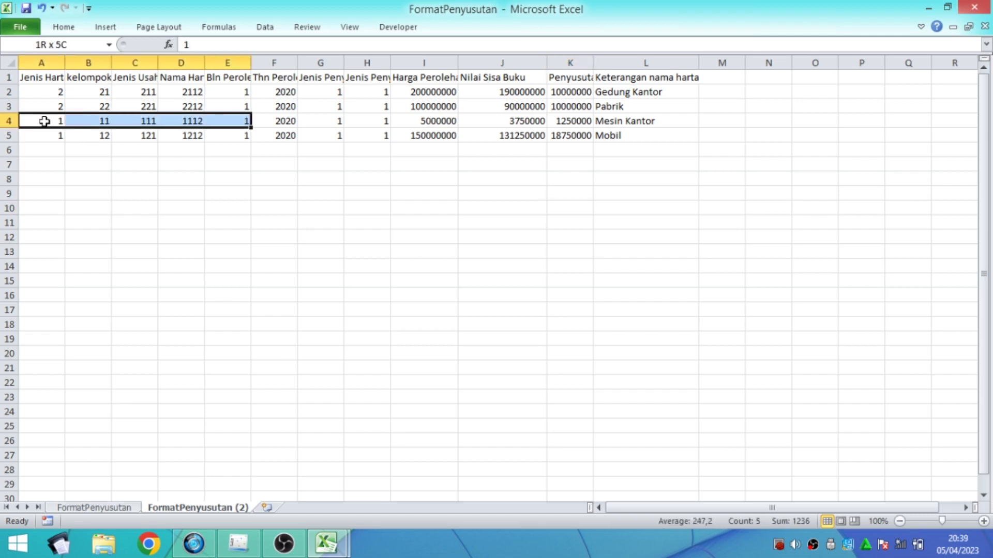
key(shift+Right)
key(shift+Right)
key(shift+Right)
key(shift+Right)
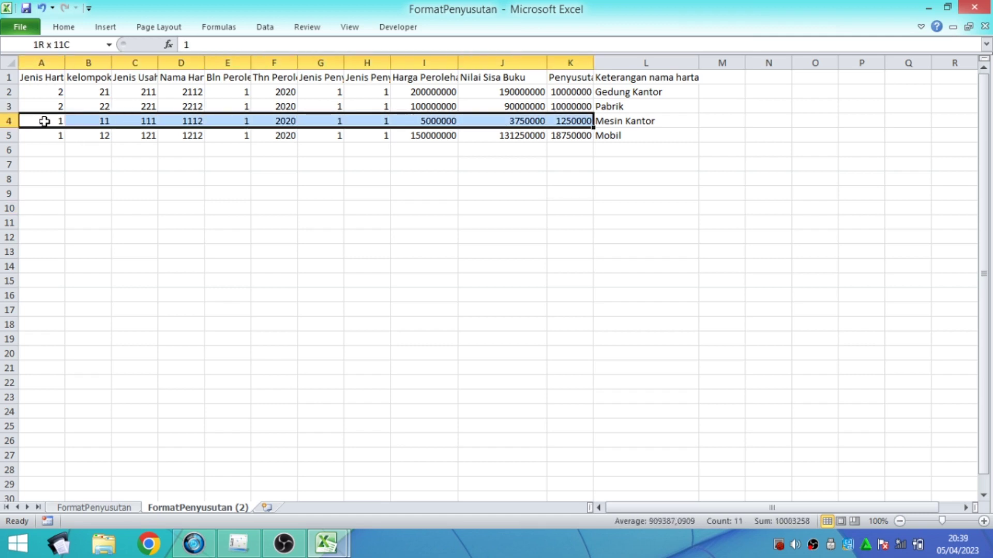
key(shift+Right)
key(ctrl+c)
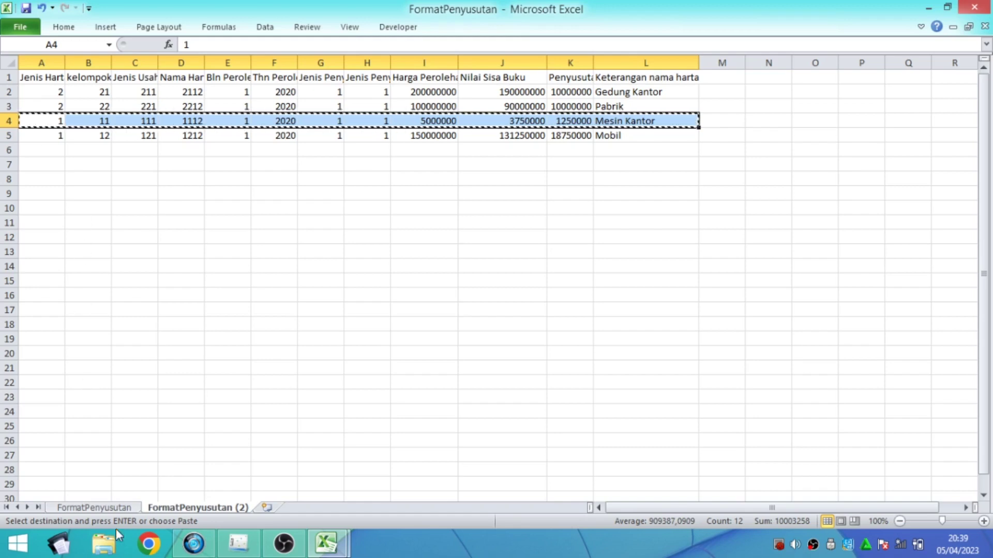
Paste the copied Mesin Kantor row as values at A8 of the FormatPenyusutan sheet and change its description in L8 to Peralatan
click(110, 508)
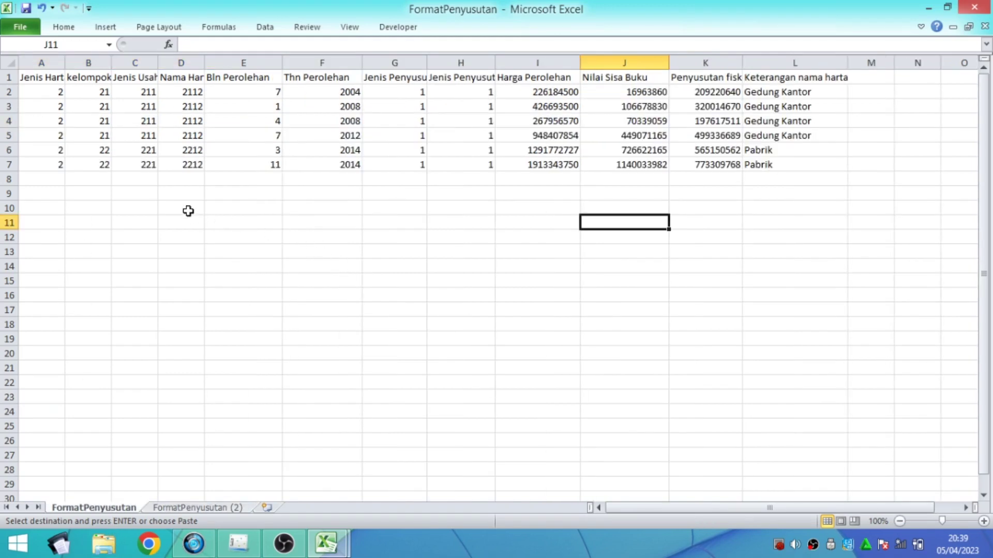
right_click(55, 178)
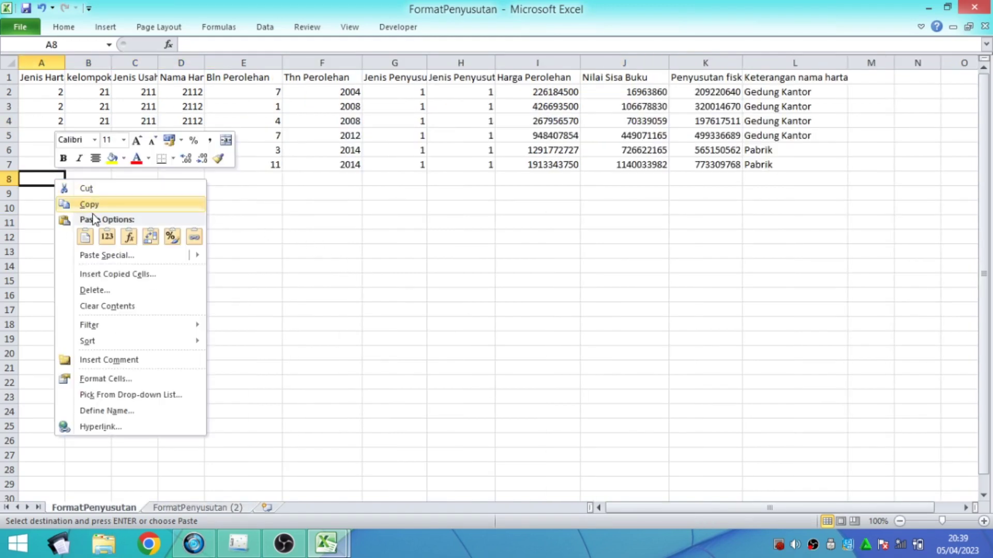
click(106, 233)
click(771, 178)
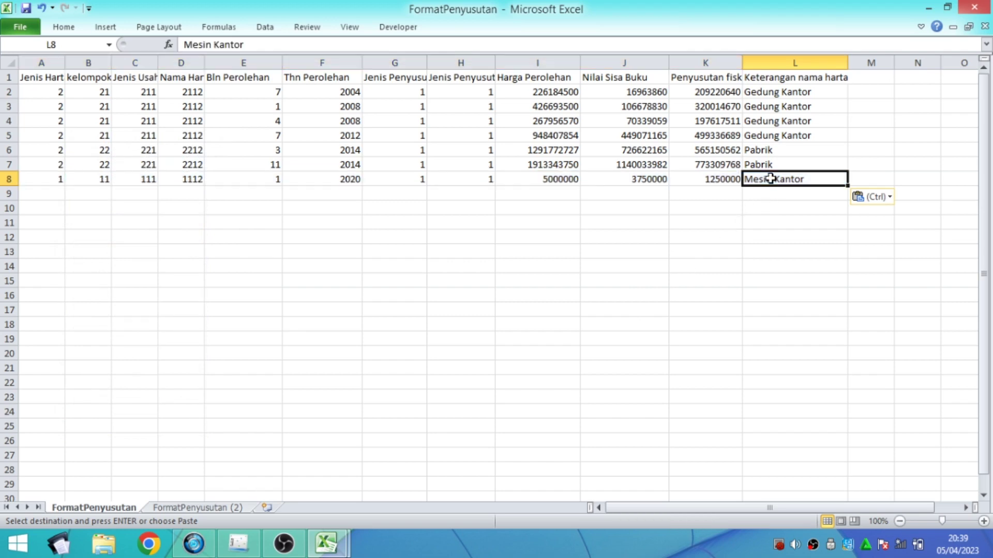
text(Peralatan)
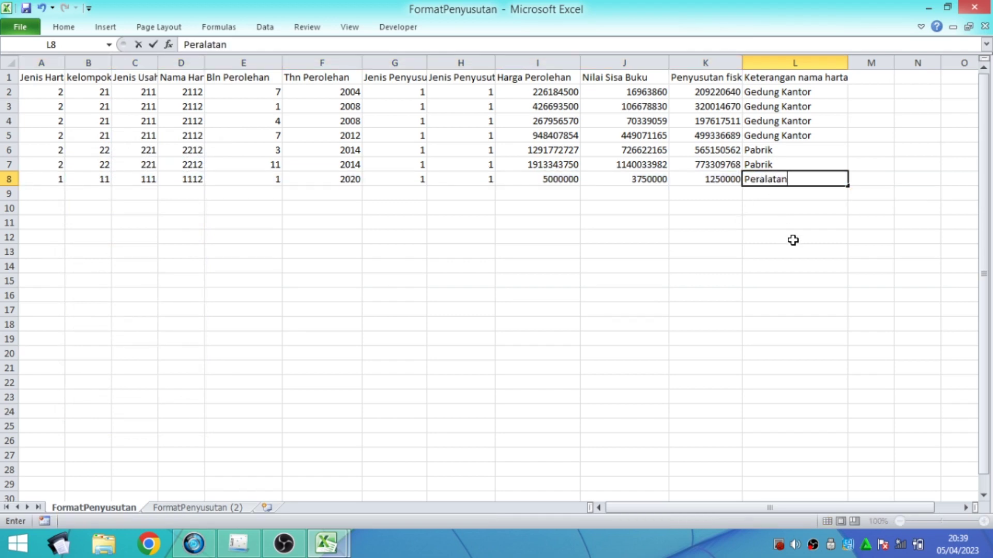
key(Return)
key(Up)
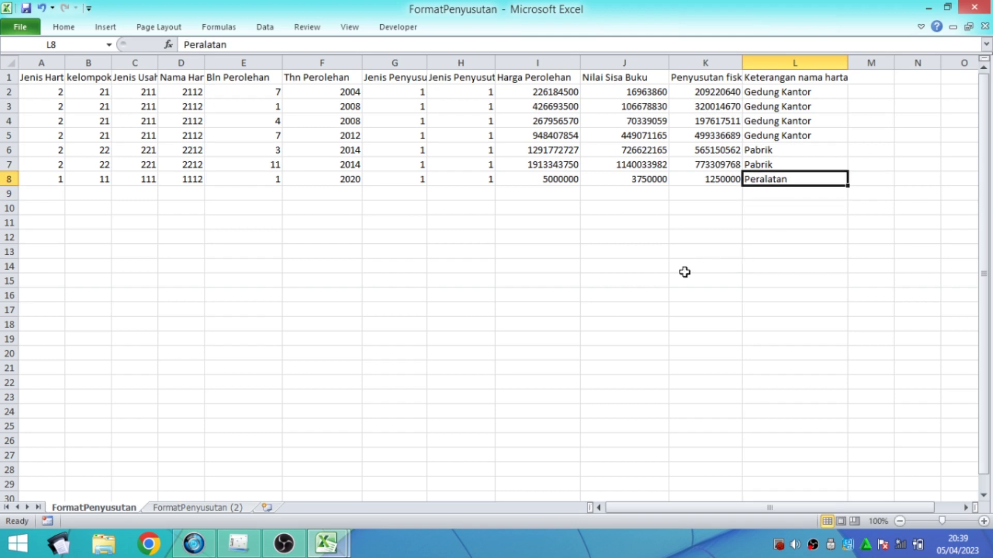
Switch to the Data Penyusutan workbook and filter the Jenis Aset column to show only PERALATAN
click(340, 539)
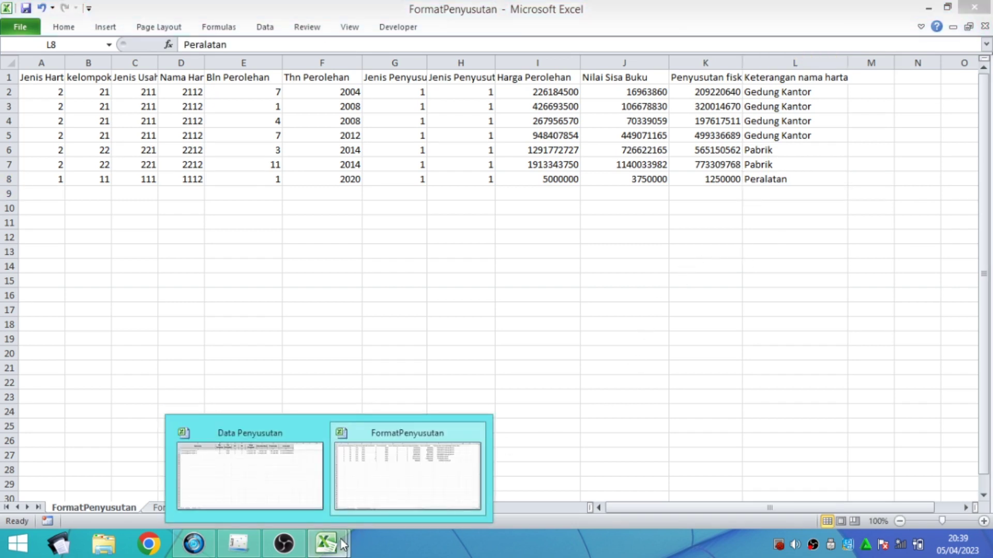
click(270, 456)
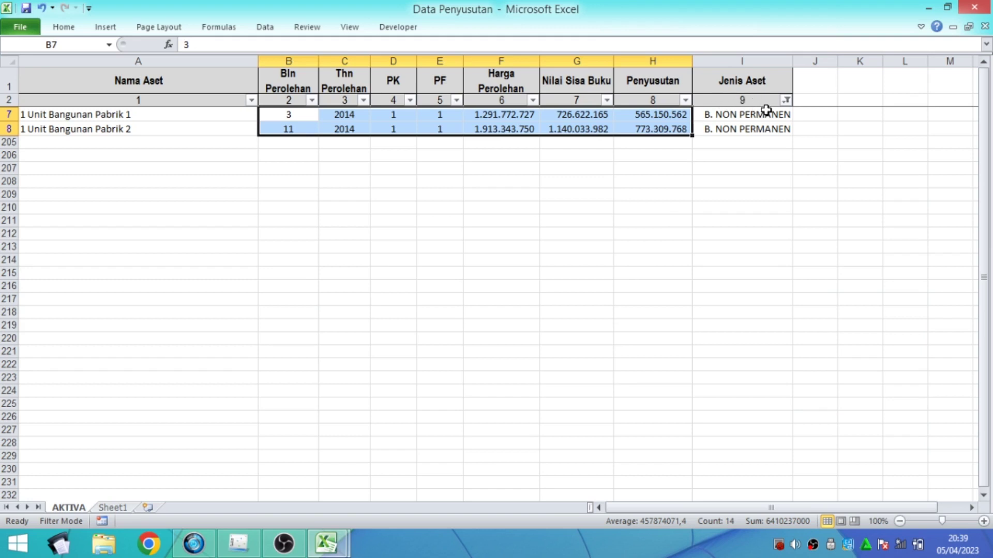
click(785, 100)
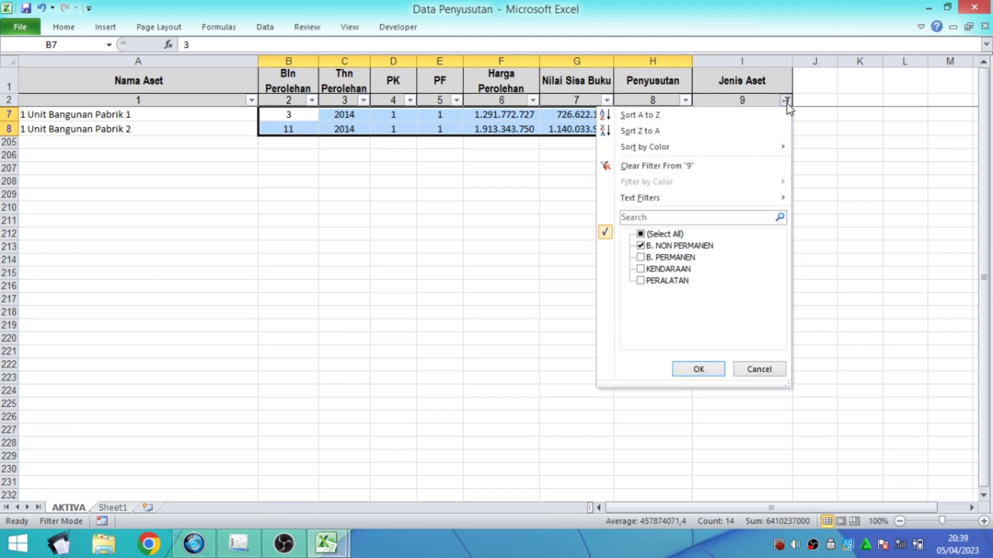
click(642, 247)
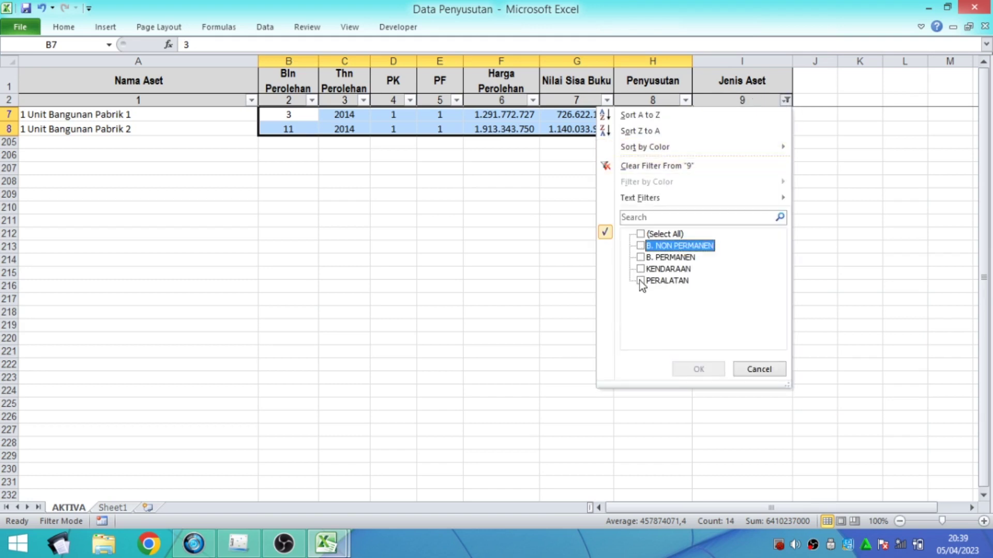
click(640, 281)
click(719, 371)
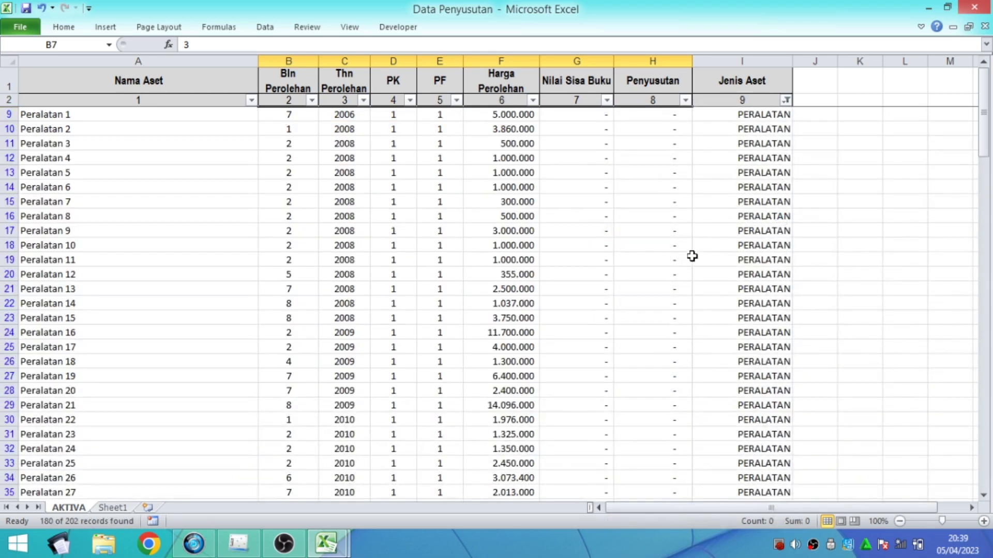
Copy the filtered Peralatan data from Bln Perolehan through Penyusutan, covering B9:H188
click(284, 97)
key(Down)
key(shift+Right)
key(shift+Right)
key(shift+Right)
key(shift+Right)
key(shift+Right)
key(shift+Right)
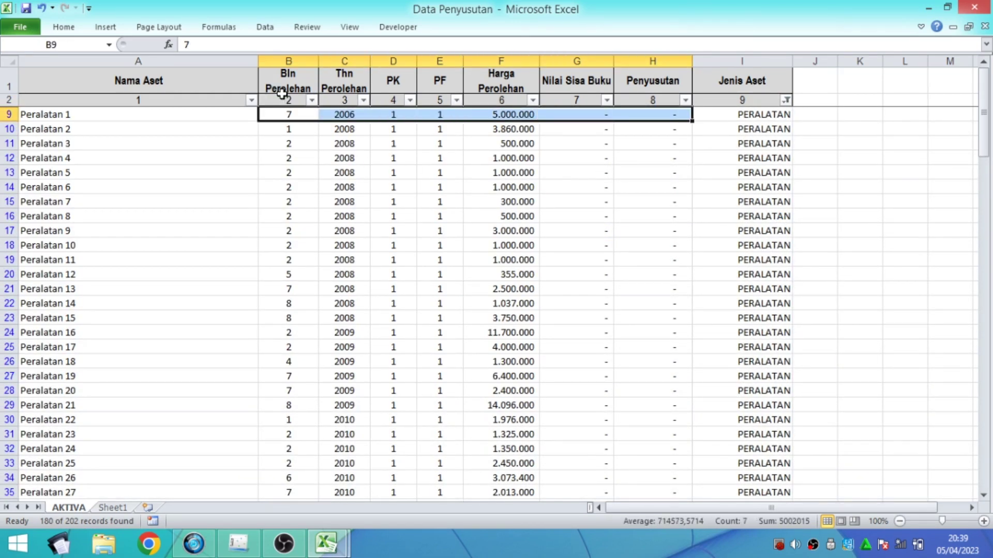
key(ctrl+shift+Down)
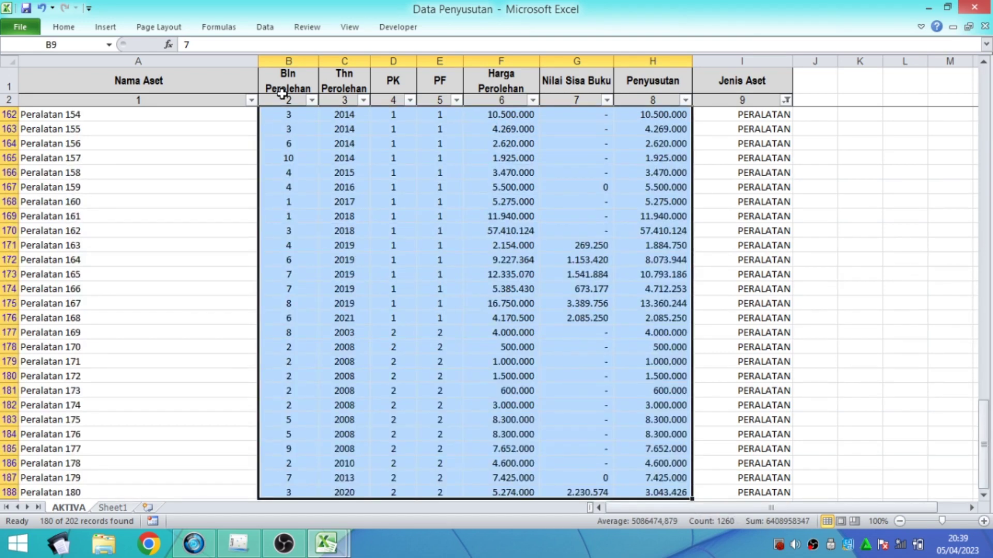
scroll(404, 219, down, 3)
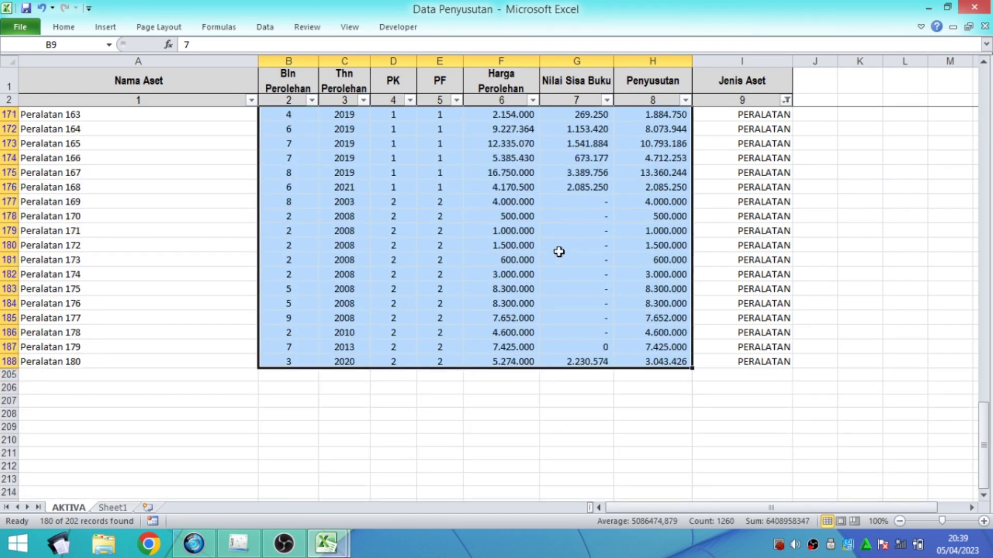
key(ctrl+c)
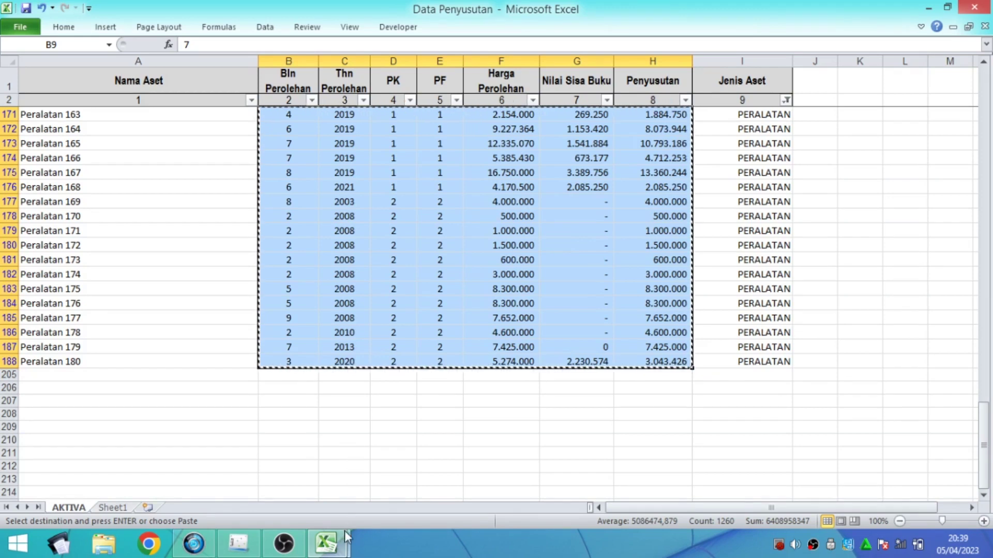
Paste the copied Peralatan data as values starting at E8 in the FormatPenyusutan workbook
mouse_move(343, 547)
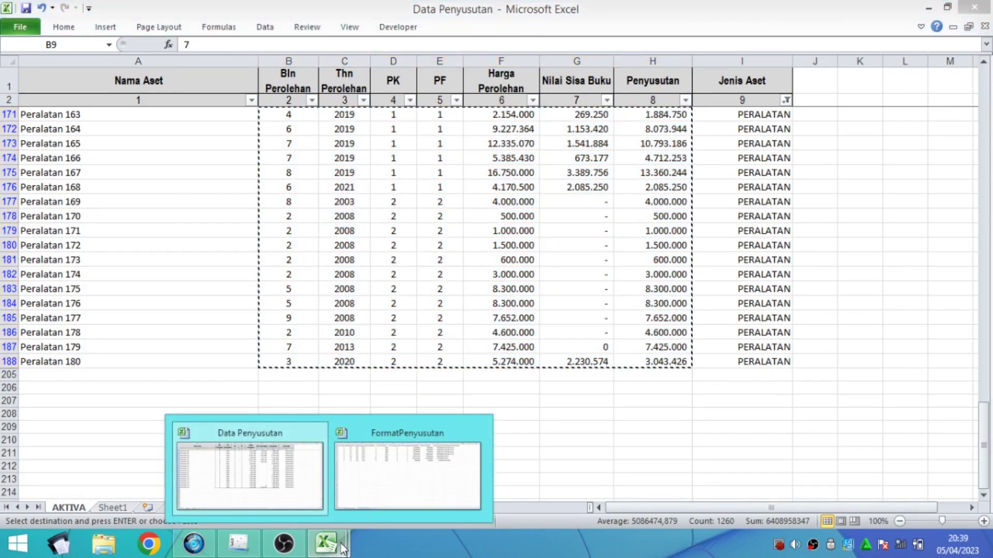
click(410, 466)
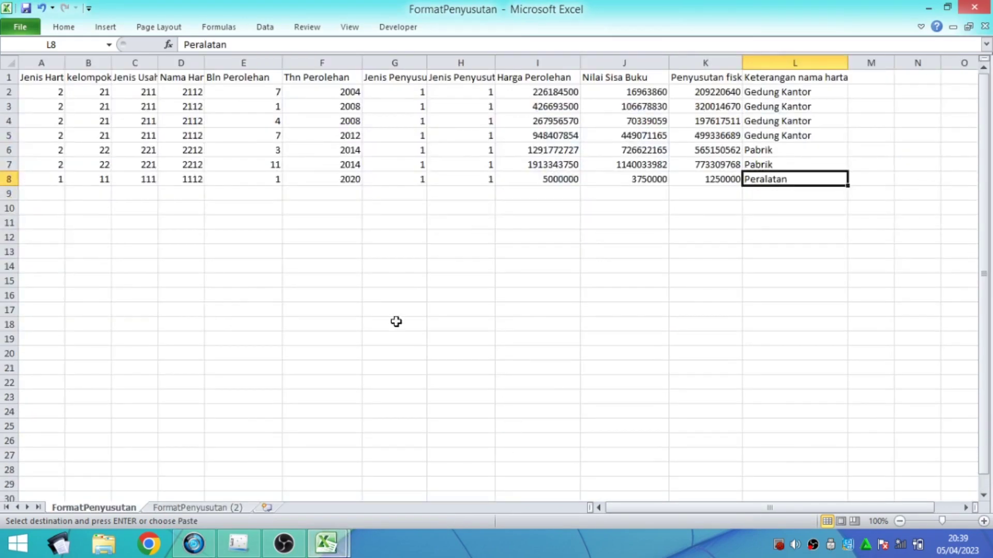
right_click(242, 178)
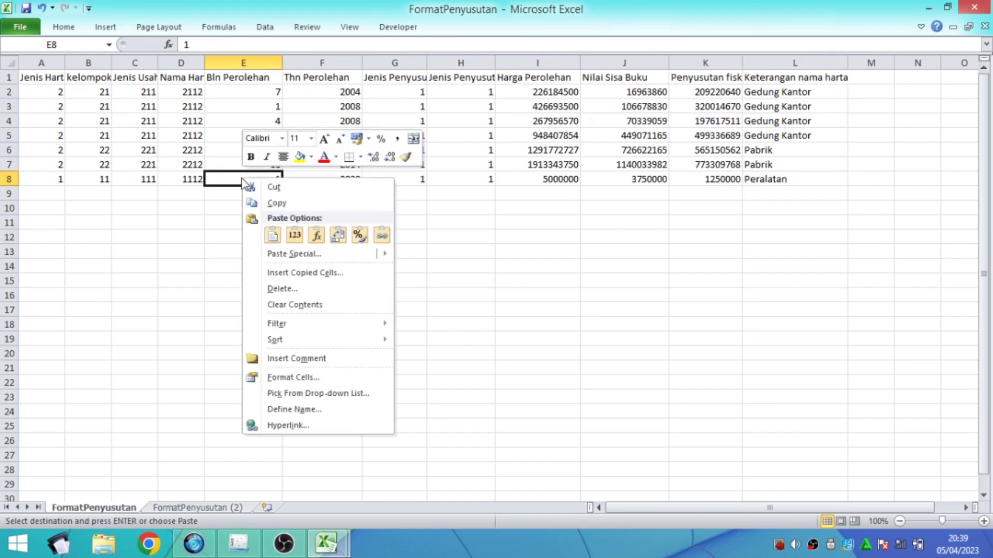
click(294, 235)
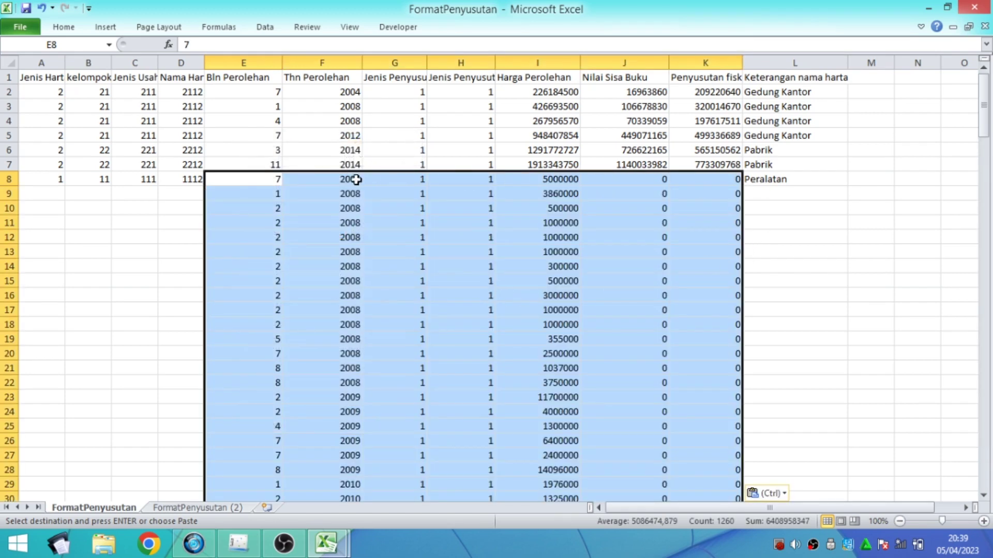
Copy the Peralatan asset codes in A8:D8 down to A9:D187 for all remaining equipment rows
click(40, 182)
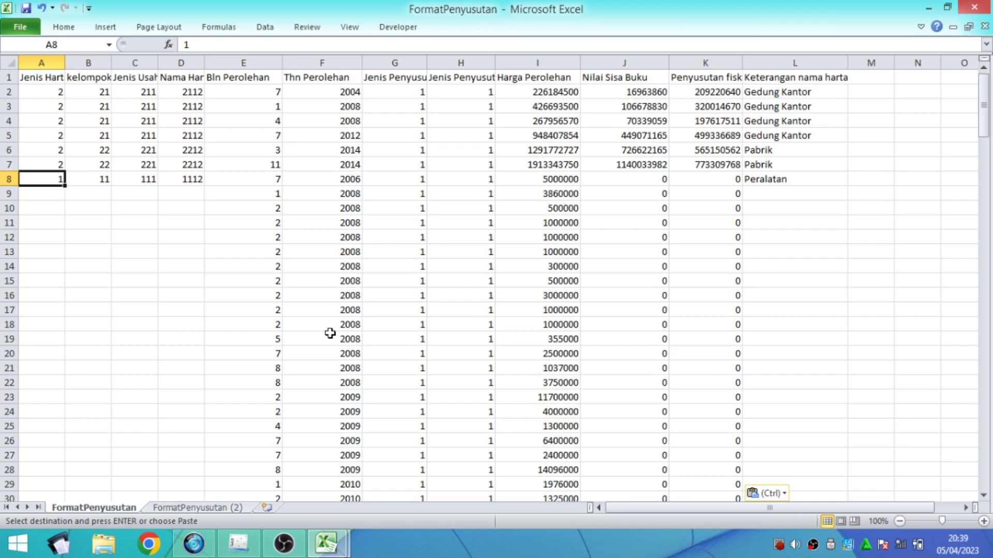
key(shift+Right)
key(shift+Right)
key(shift+Right)
key(ctrl+c)
key(Down)
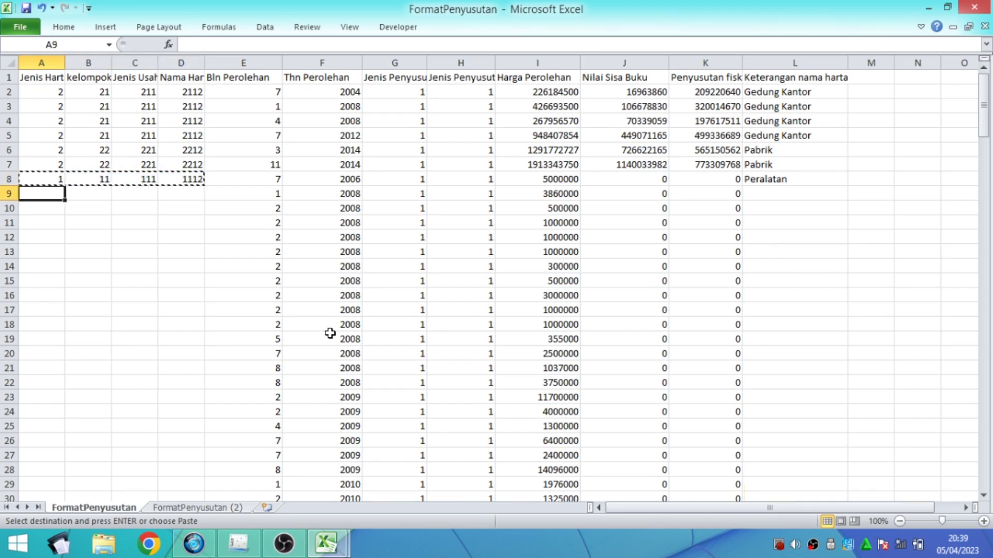
key(shift+Right)
key(shift+Right)
key(shift+Right)
key(shift+Down)
key(shift+Down)
key(shift+Down)
key(shift+Down)
key(shift+Down)
key(shift+Down)
key(shift+Down)
key(shift+Down)
key(shift+Down)
key(shift+Down)
key(shift+Down)
key(shift+Down)
key(shift+Down)
key(shift+Down)
key(shift+Down)
key(shift+Down)
key(shift+Down)
key(shift+Down)
key(shift+Down)
key(shift+Down)
key(shift+Down)
key(shift+Down)
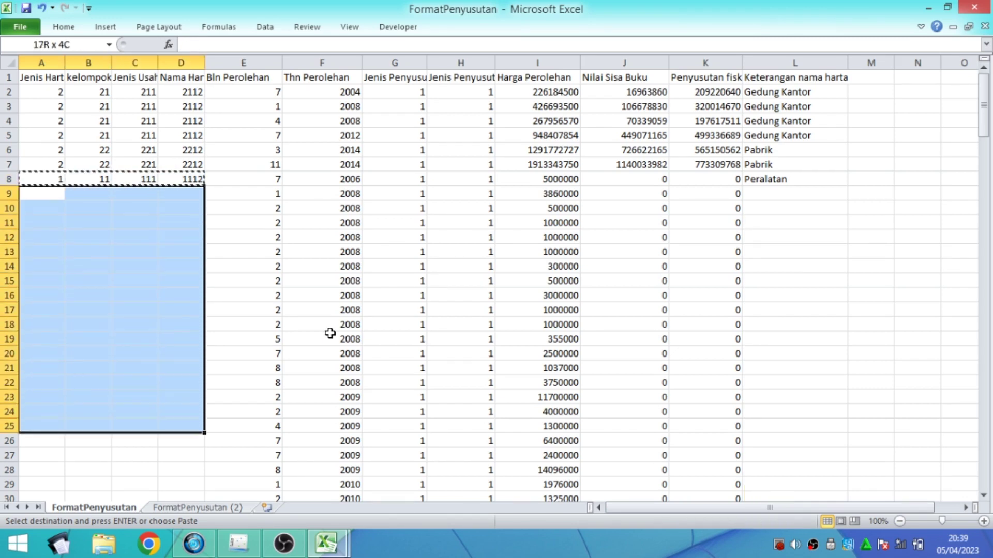
key(shift+Down)
key(shift+Down)
key(shift+Down)
key(shift+Down)
key(shift+Down)
key(shift+Down)
key(shift+Down)
key(shift+Down)
key(shift+Down)
key(shift+Down)
key(shift+Down)
key(shift+Down)
key(shift+Down)
key(shift+Down)
key(shift+Down)
key(shift+Down)
key(shift+Down)
key(shift+Down)
key(shift+Down)
key(shift+Down)
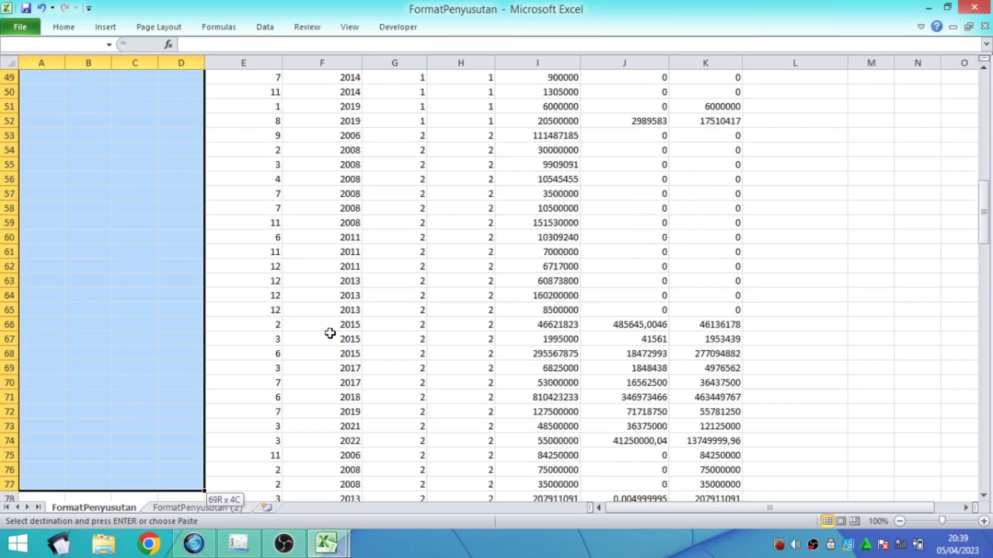
key(shift+Down)
key(shift+Down)
key(shift+Down)
key(shift+Down)
key(shift+Down)
key(shift+Down)
key(shift+Down)
key(shift+Down)
key(shift+Down)
key(shift+Down)
key(shift+Down)
key(shift+Down)
key(shift+Down)
key(shift+Down)
key(shift+Down)
key(shift+Down)
key(shift+Down)
key(shift+Down)
key(shift+Down)
key(shift+Down)
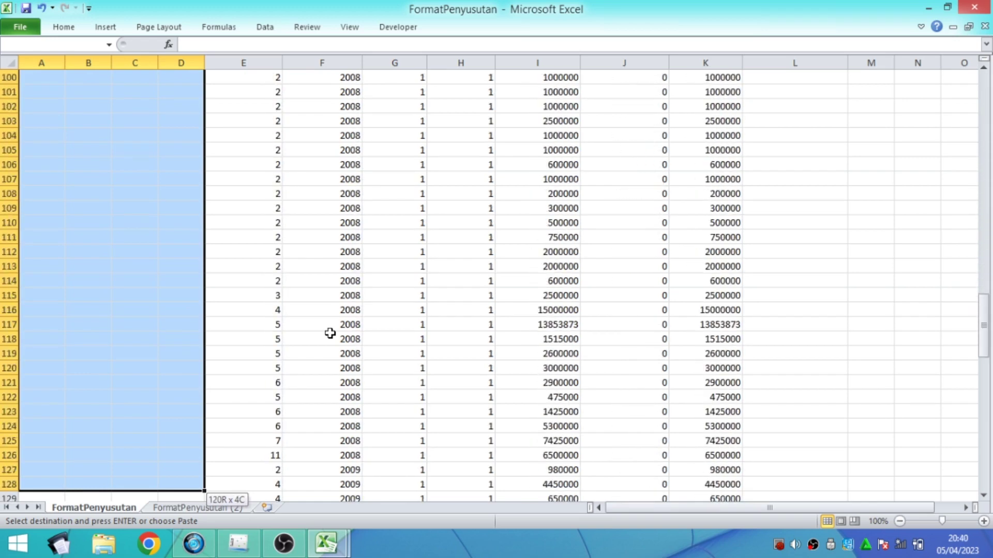
key(shift+Down)
key(shift+Down)
key(shift+Down)
key(shift+Down)
key(shift+Down)
key(shift+Down)
key(shift+Down)
key(shift+Down)
key(shift+Down)
key(shift+Down)
key(shift+Down)
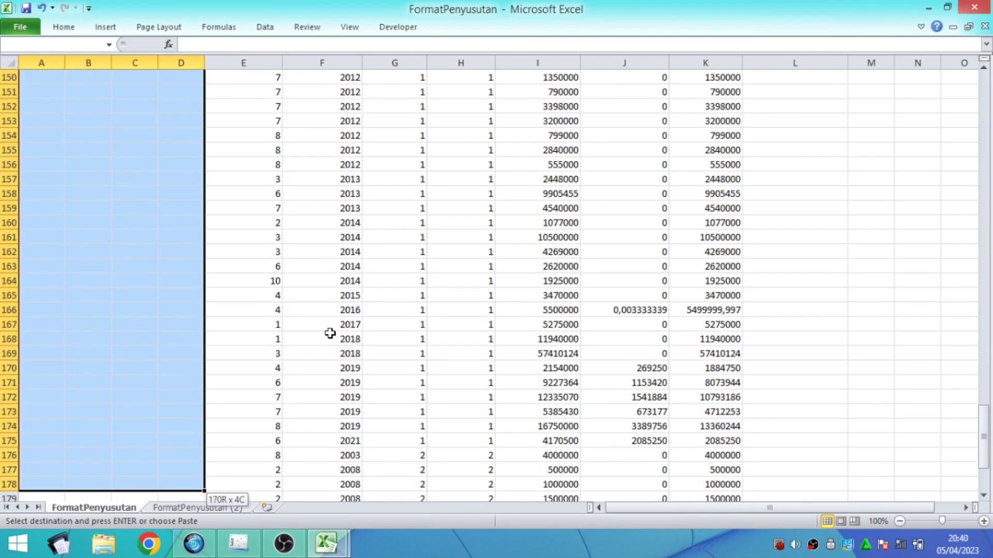
key(ctrl+shift+Down)
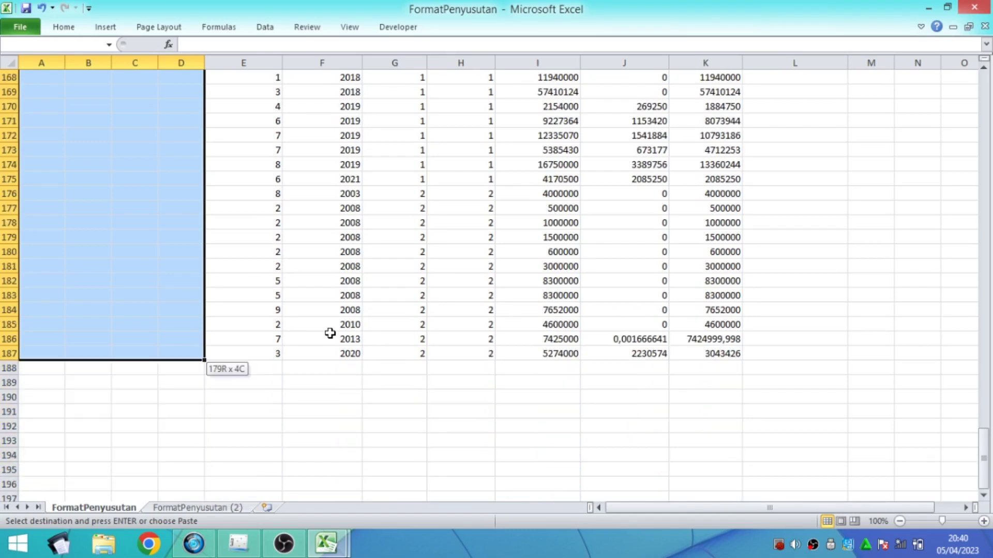
key(ctrl+BackSpace)
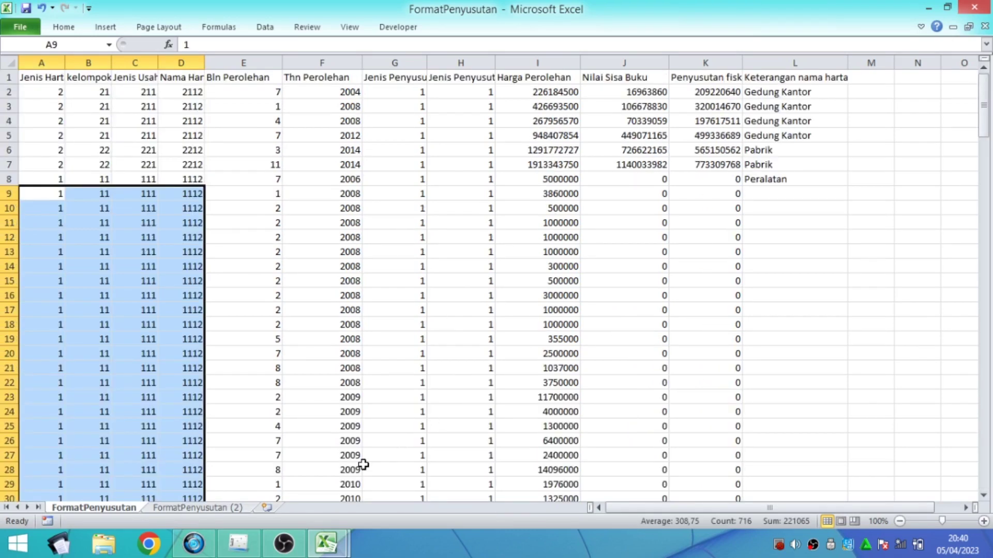
Switch to the Data Penyusutan workbook and copy the filtered Peralatan asset names in A9:A188
click(339, 548)
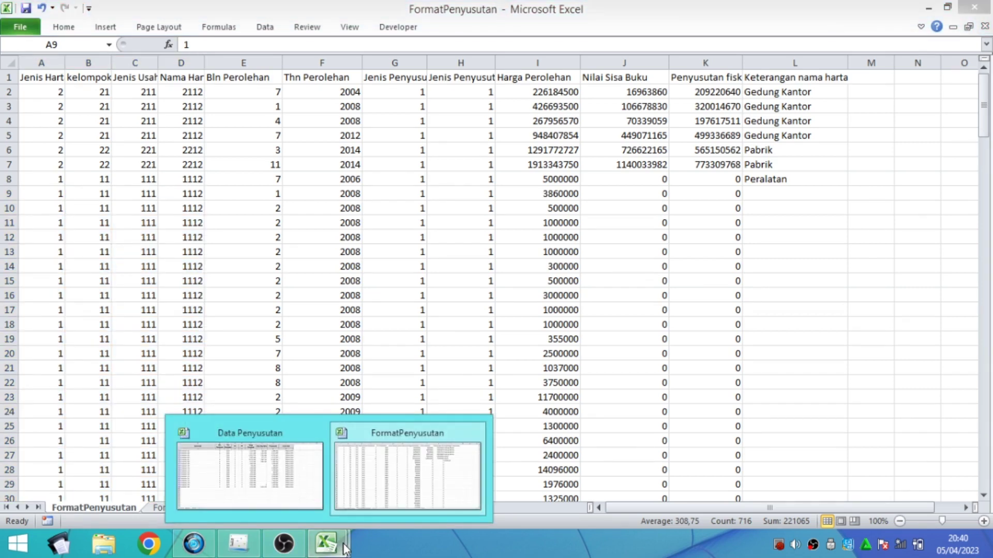
click(290, 486)
scroll(739, 282, up, 6)
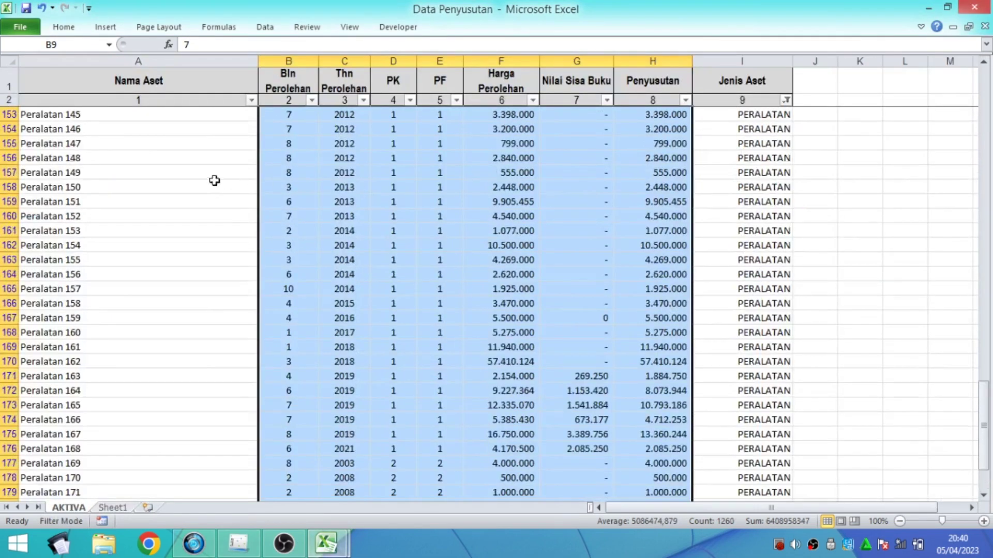
key(ctrl+Home)
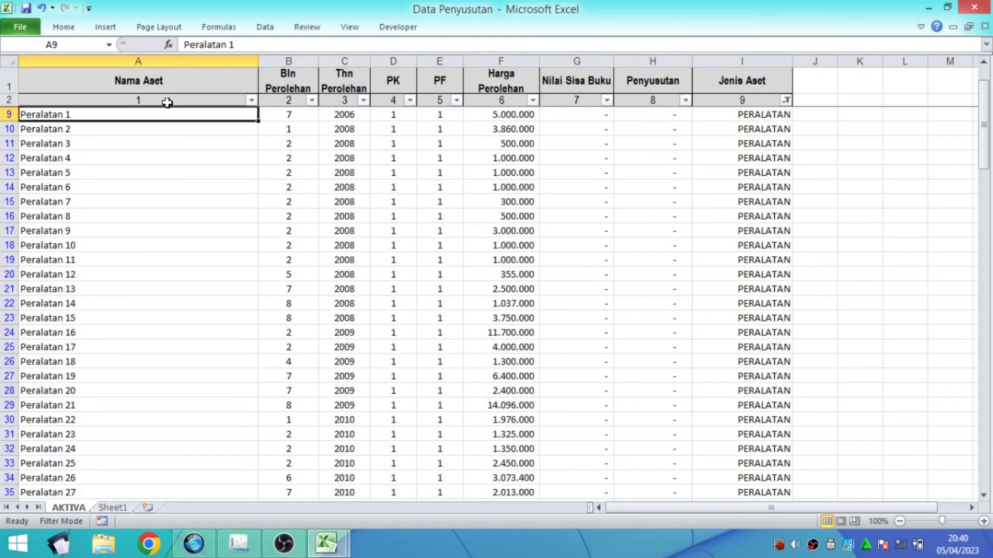
key(ctrl+shift+Down)
key(ctrl+c)
Paste the copied Peralatan names as values starting at L8 in the FormatPenyusutan workbook's Keterangan nama harta column
click(345, 554)
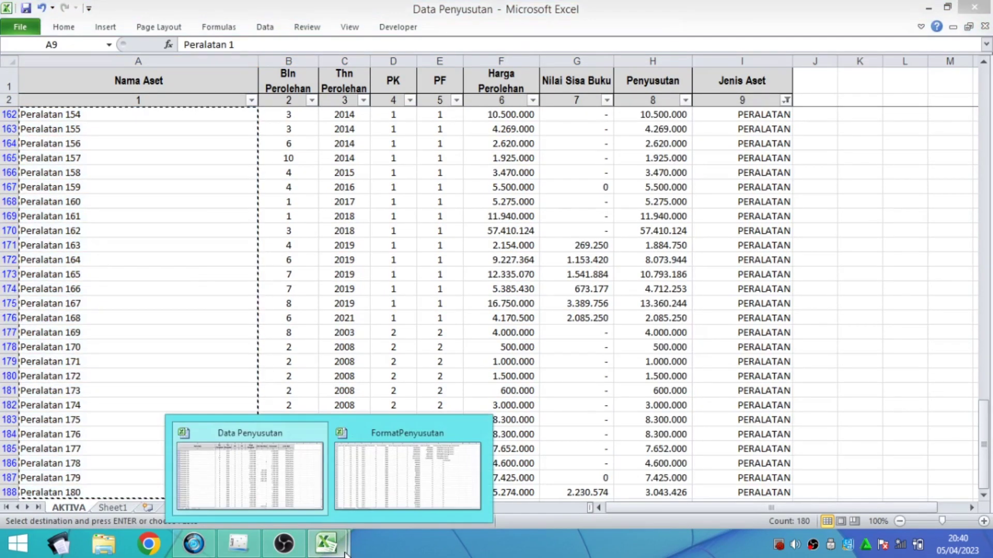
click(364, 510)
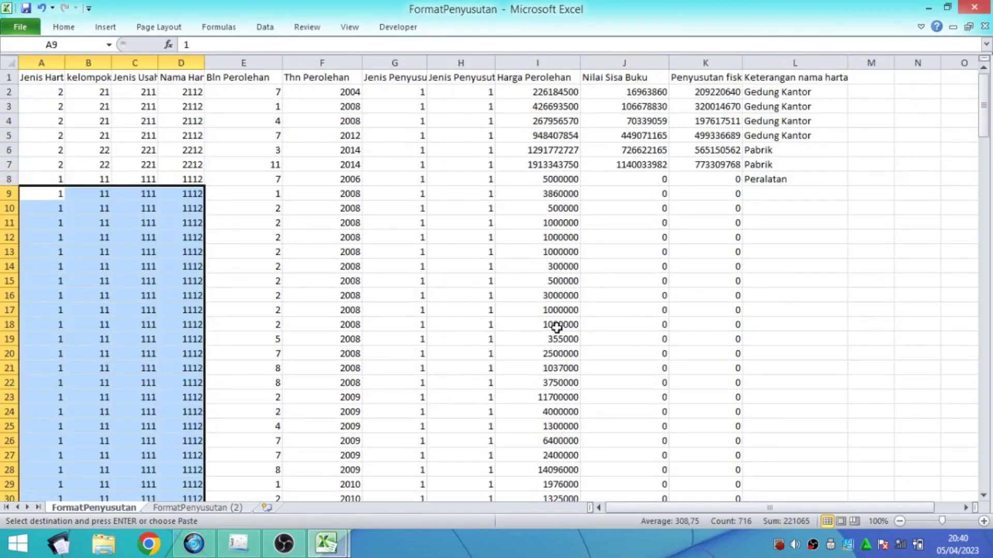
right_click(759, 177)
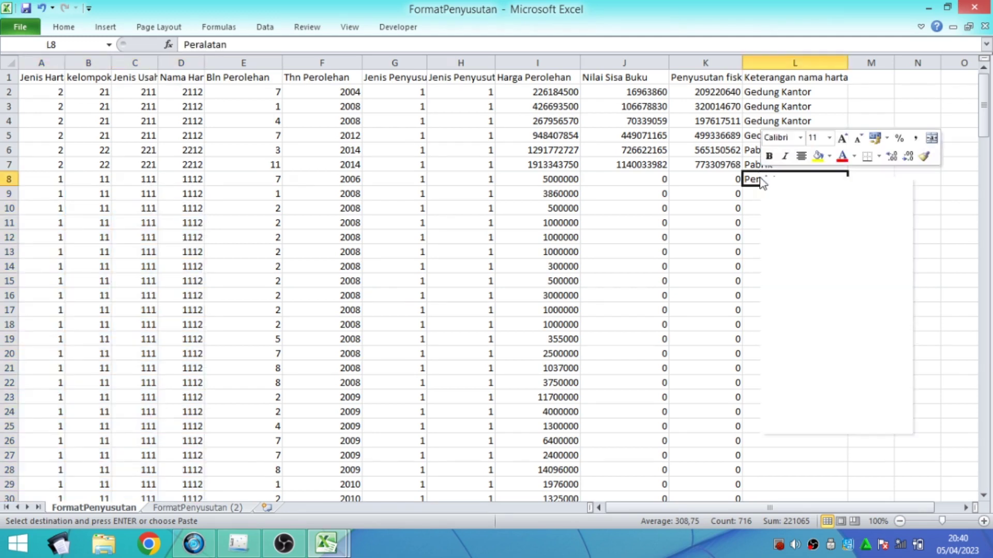
click(809, 236)
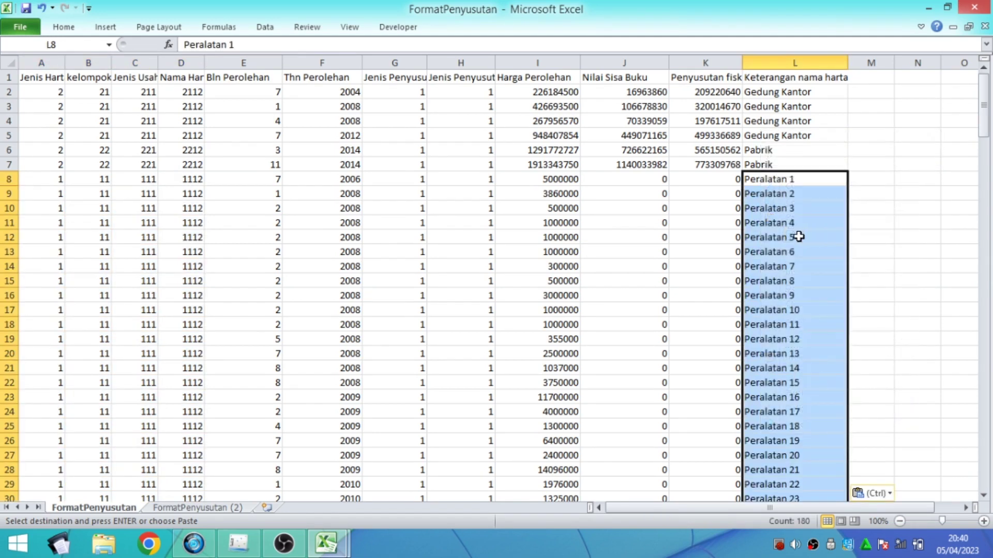
scroll(799, 236, down, 2)
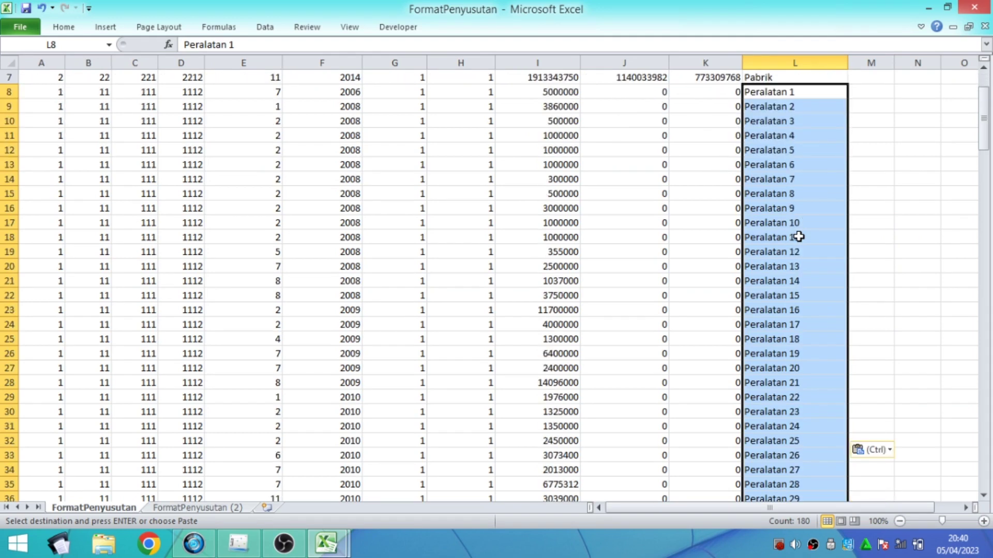
scroll(799, 236, up, 2)
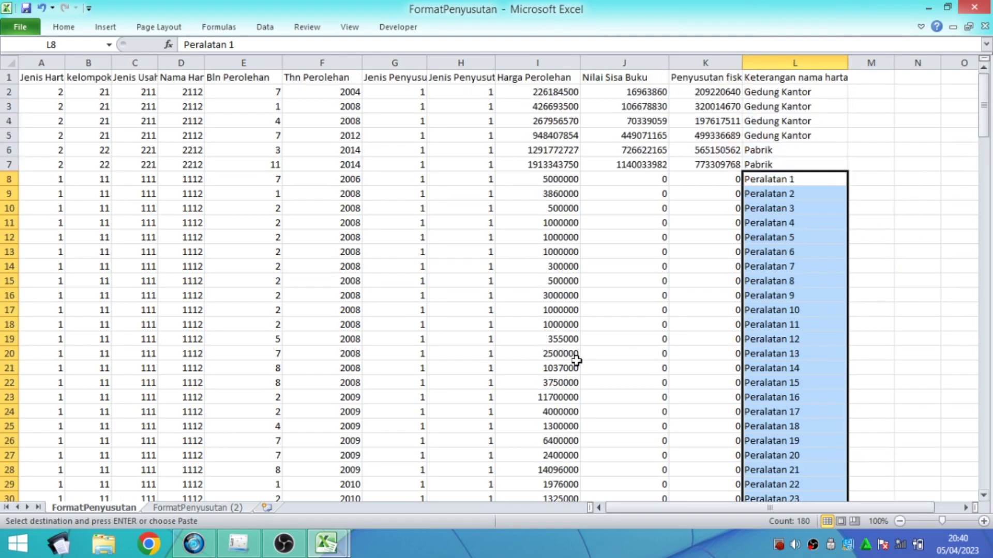
Copy the Mobil sample row A5:L5 from the FormatPenyusutan (2) sheet and return to the first empty row, 188, of the FormatPenyusutan sheet
click(206, 508)
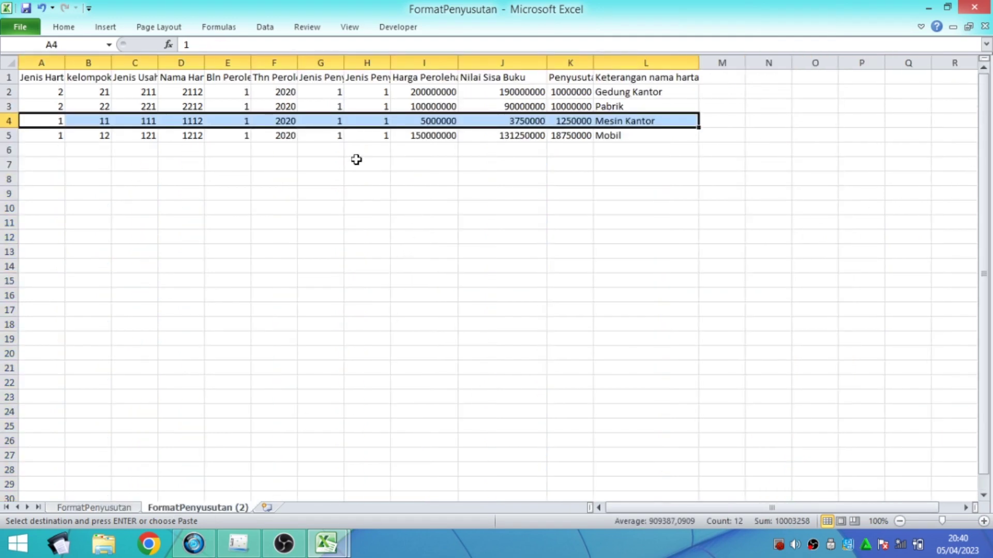
click(46, 135)
key(shift+Right)
key(shift+Right)
key(shift+Right)
key(shift+Right)
key(shift+Right)
key(shift+Right)
key(shift+Right)
key(shift+Right)
key(shift+Right)
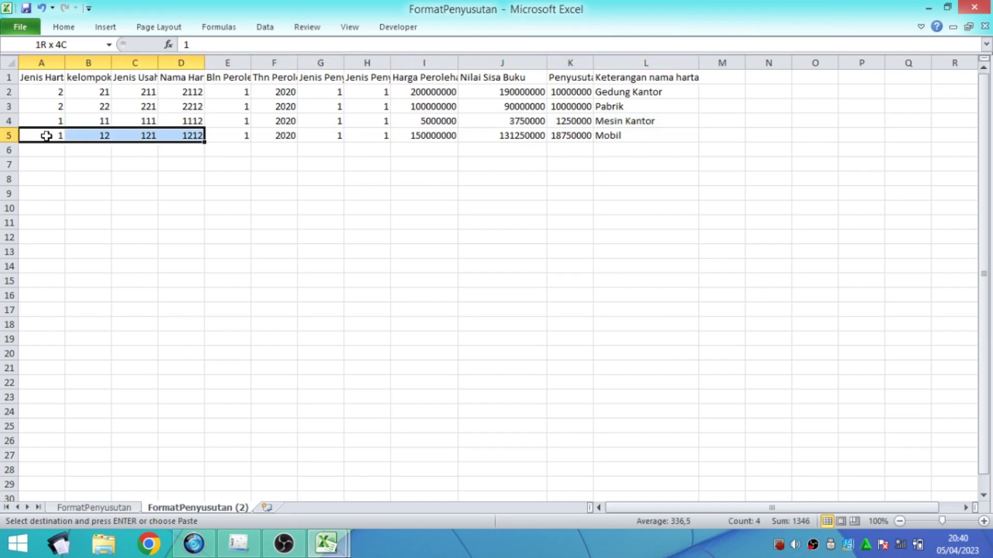
key(shift+Right)
key(shift+Right)
key(ctrl+c)
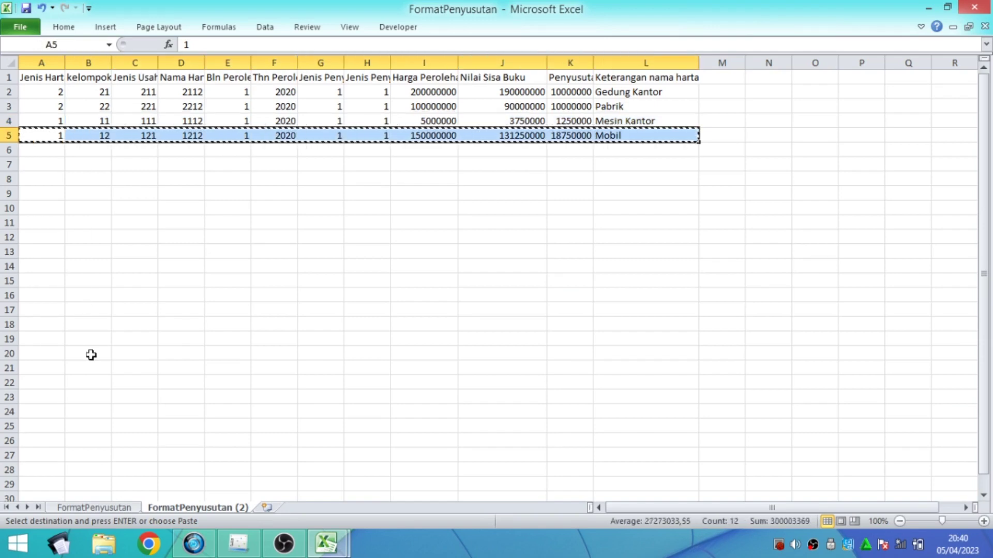
click(104, 508)
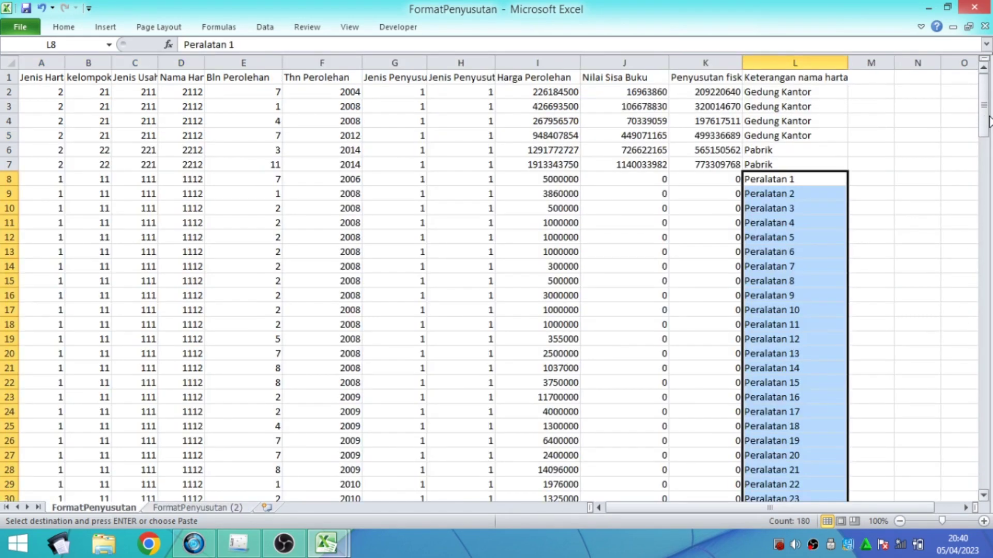
drag(988, 122, 966, 483)
scroll(768, 415, down, 4)
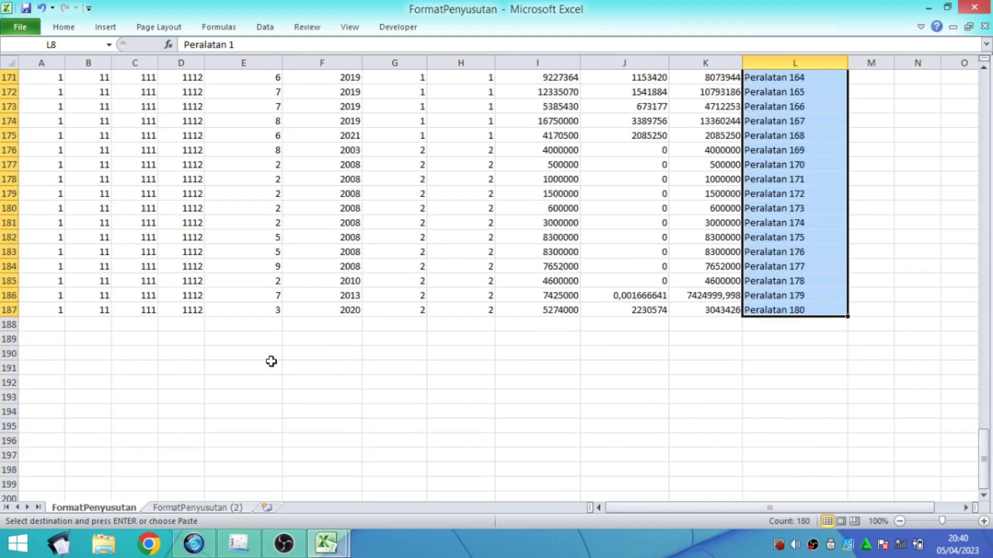
drag(984, 460, 987, 60)
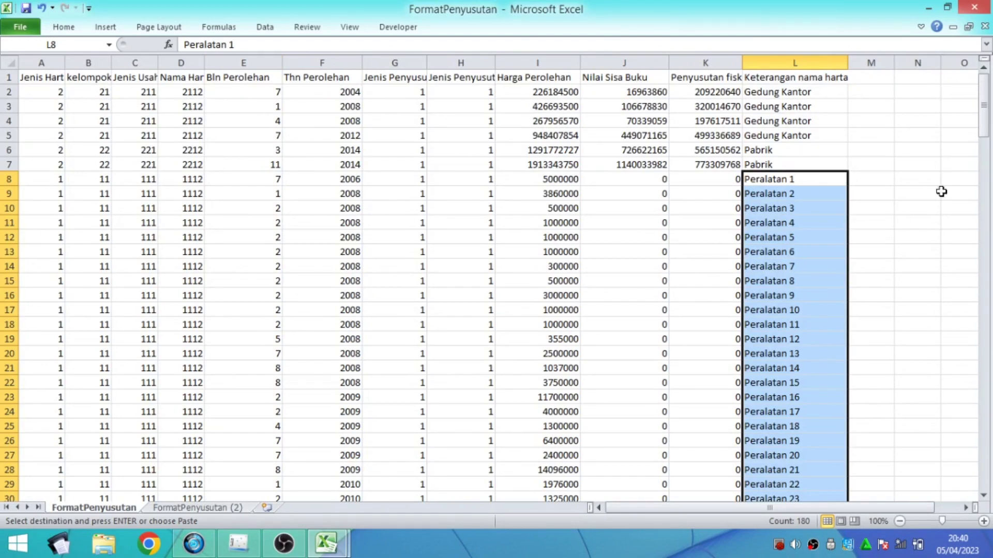
drag(987, 127, 988, 476)
scroll(309, 340, down, 5)
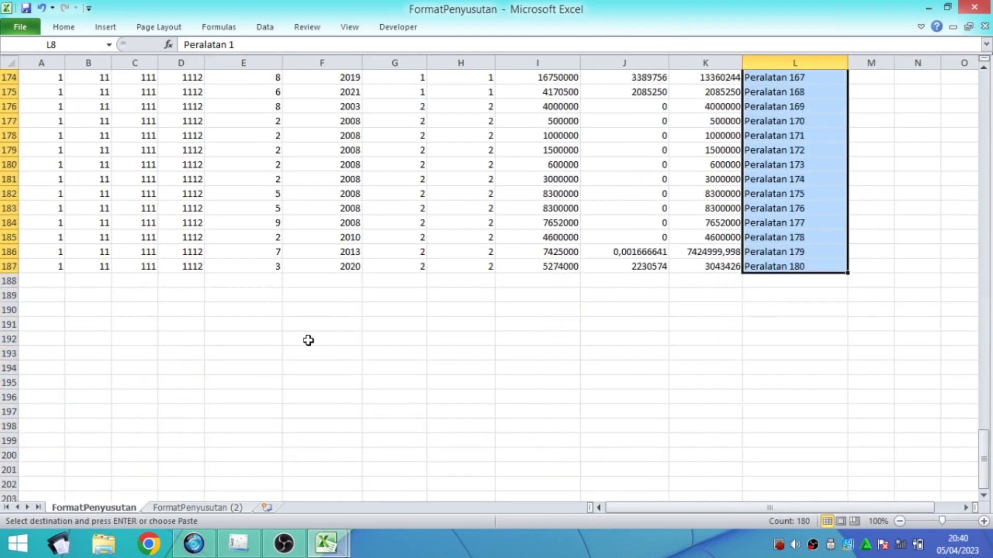
right_click(249, 278)
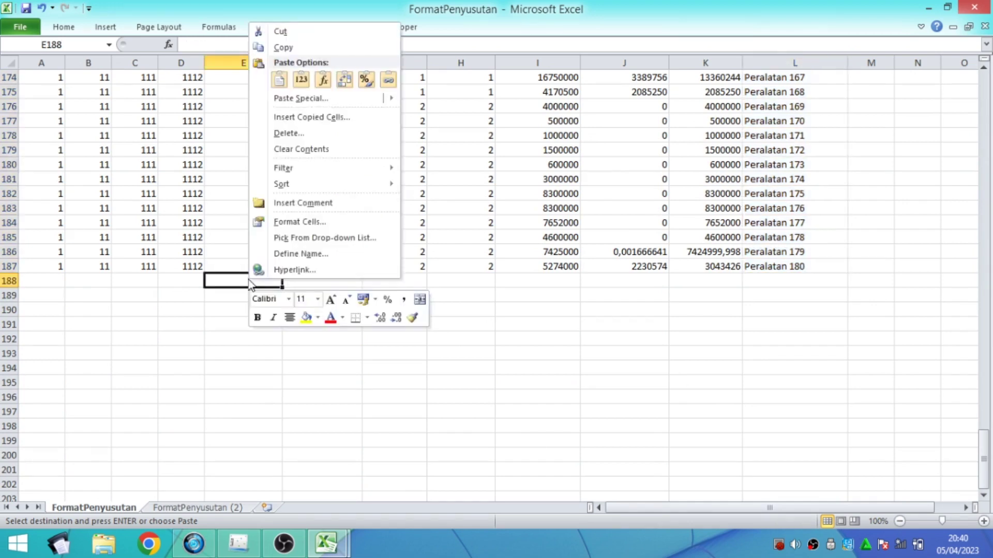
click(305, 84)
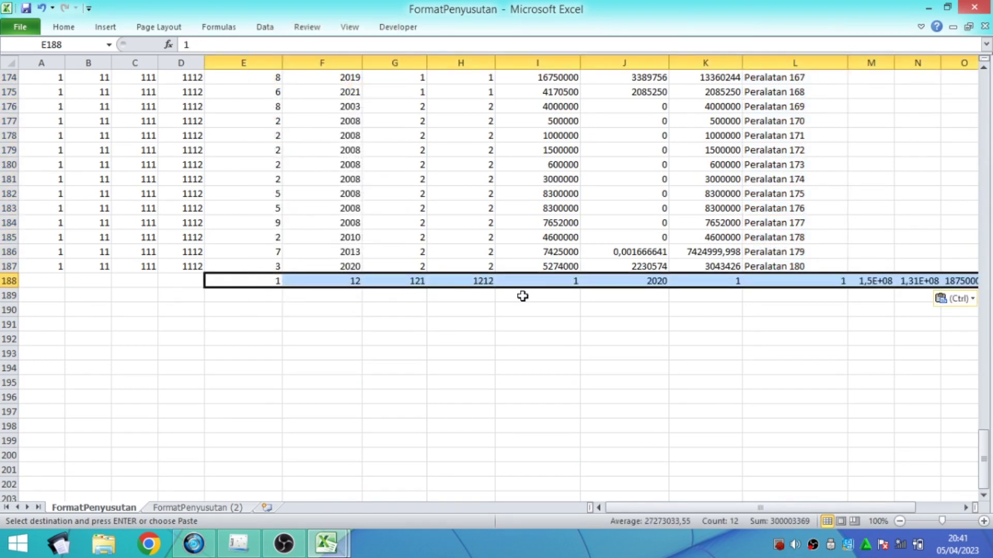
key(ctrl)
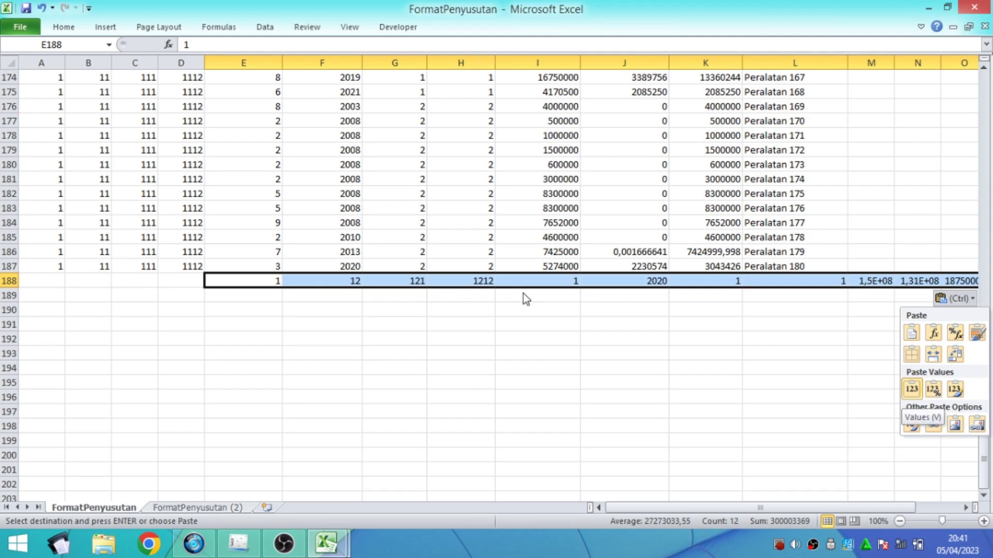
key(Escape)
key(ctrl+z)
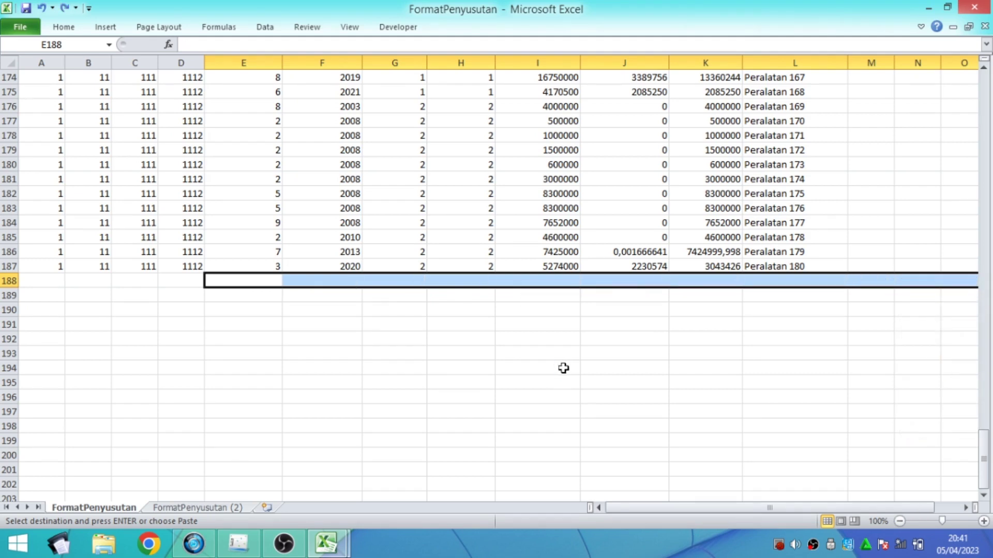
Paste the copied Mobil sample row as values starting at A188
right_click(36, 278)
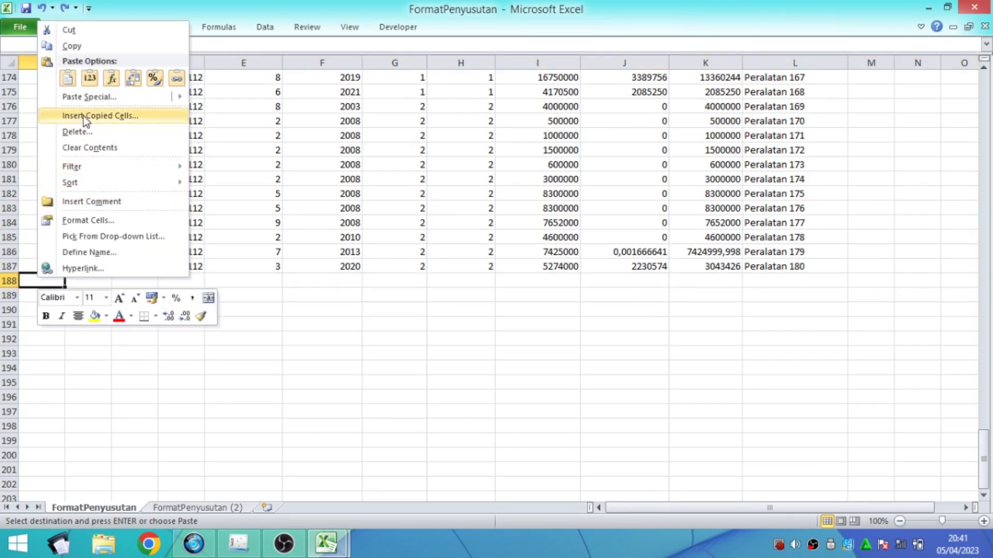
click(87, 79)
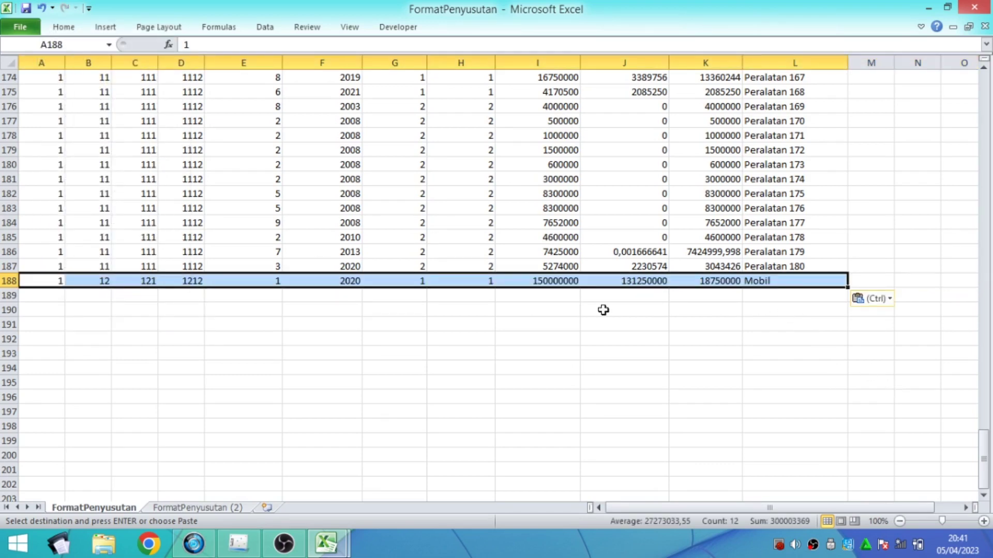
click(539, 312)
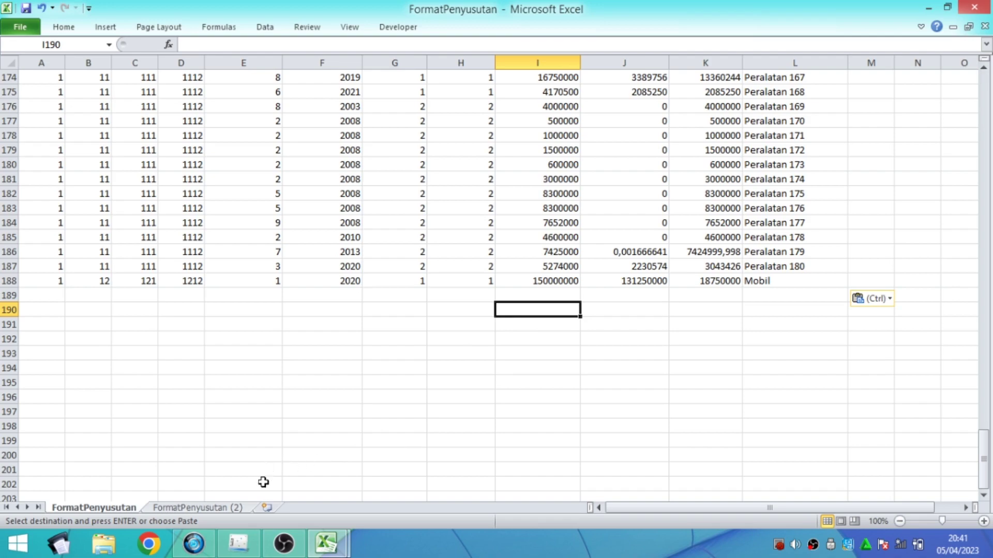
Switch to the Data Penyusutan workbook and filter the Jenis Aset column to show only KENDARAAN
click(327, 543)
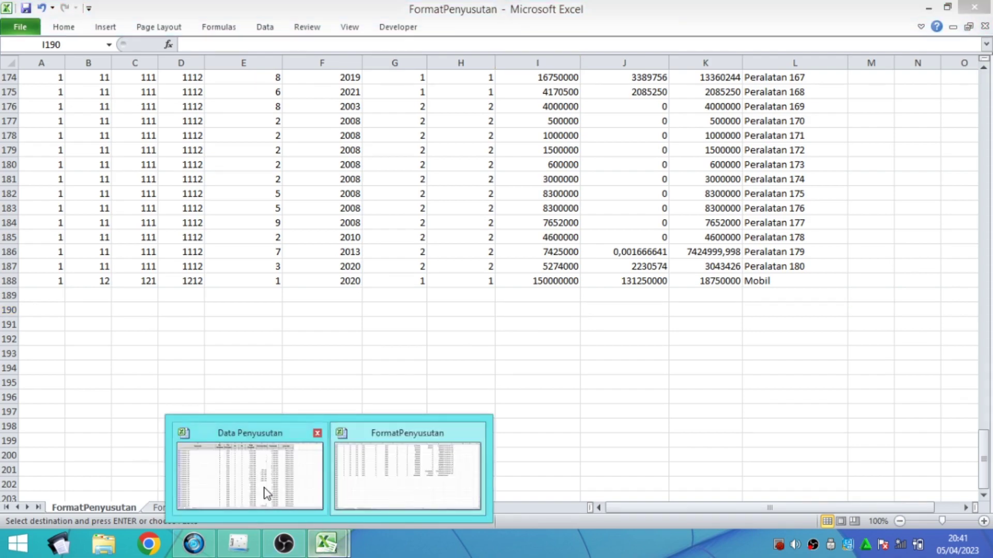
click(266, 493)
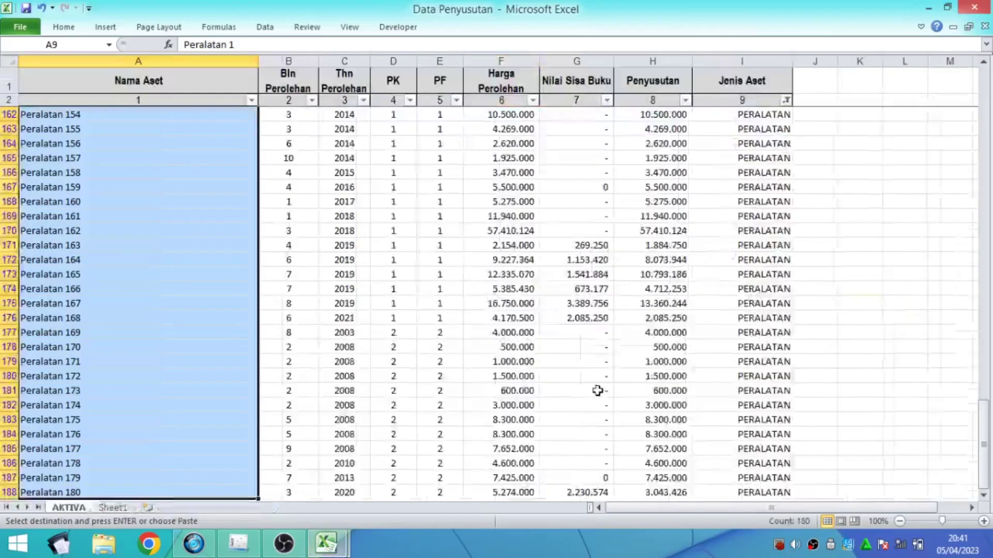
click(786, 100)
click(641, 281)
click(641, 269)
click(699, 370)
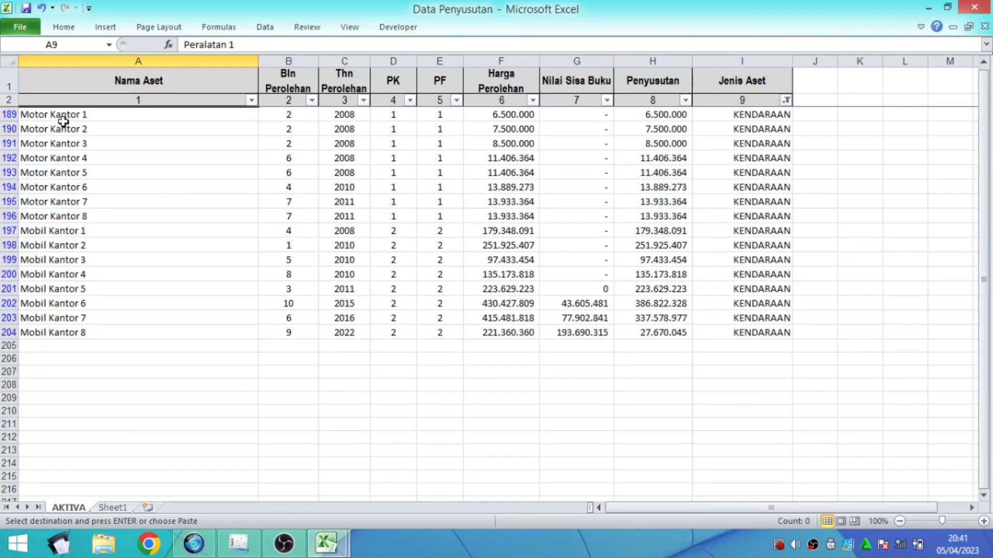
Copy the filtered Kendaraan data from Bln Perolehan through Penyusutan, covering B189:H204
click(295, 117)
key(shift+Right)
key(shift+Right)
key(shift+Right)
key(shift+Right)
key(shift+Right)
key(shift+Right)
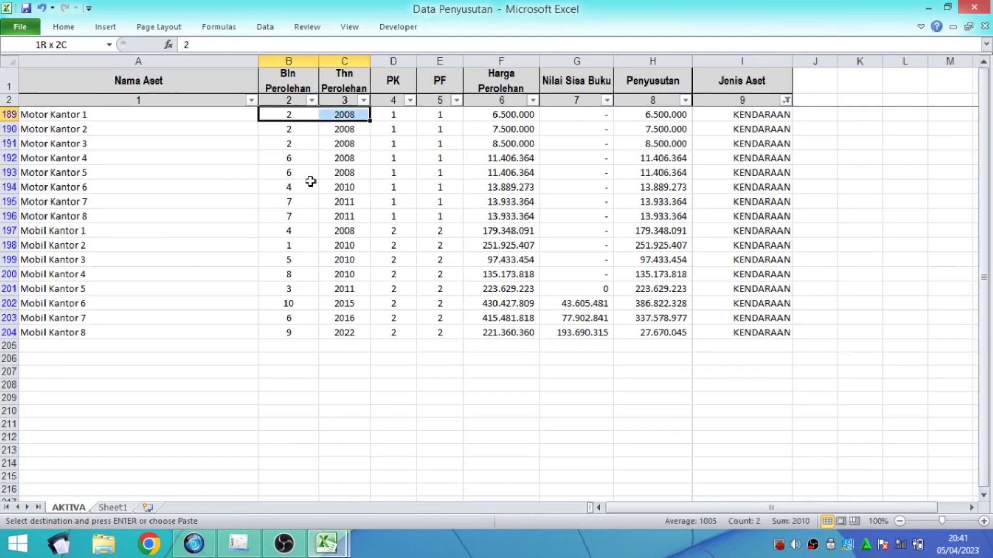
key(shift+Down)
key(shift+Down)
key(shift+Down)
key(shift+Down)
key(shift+Down)
key(shift+Down)
key(shift+Down)
key(shift+Down)
key(shift+Down)
key(shift+Down)
key(shift+Down)
key(shift+Down)
key(shift+Down)
key(shift+Down)
key(shift+Down)
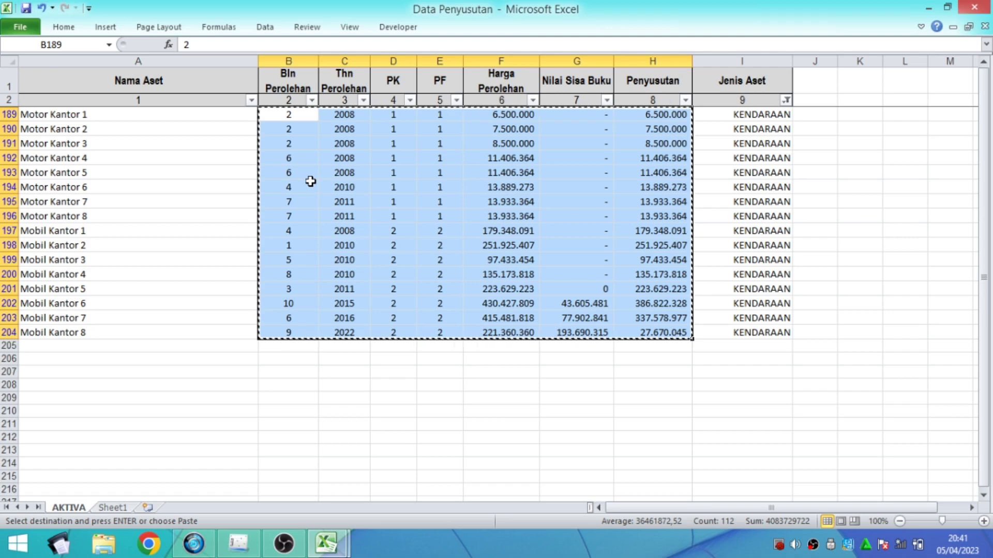
Paste the copied Kendaraan data as values starting at E188 in the FormatPenyusutan workbook
click(331, 551)
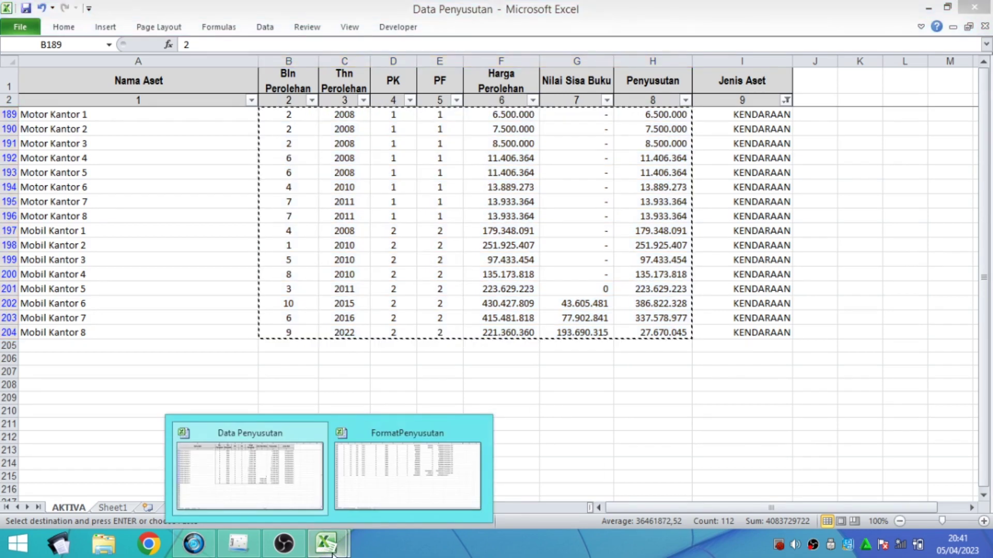
click(383, 471)
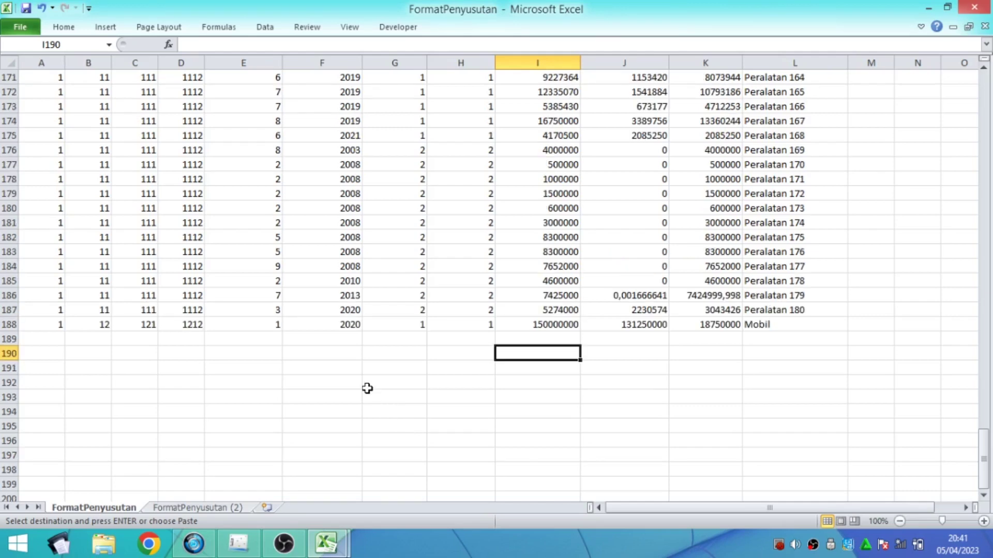
click(230, 329)
right_click(230, 328)
mouse_move(283, 151)
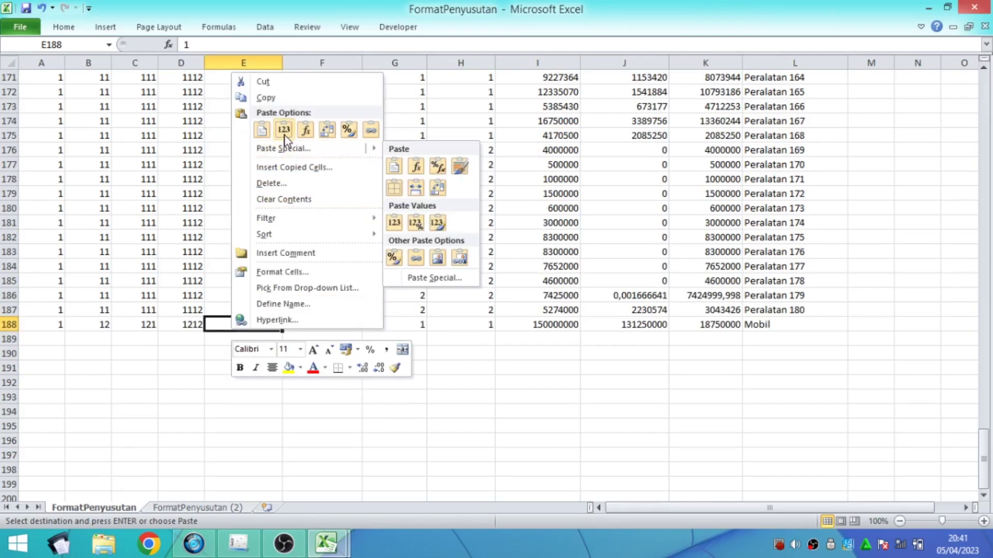
click(420, 265)
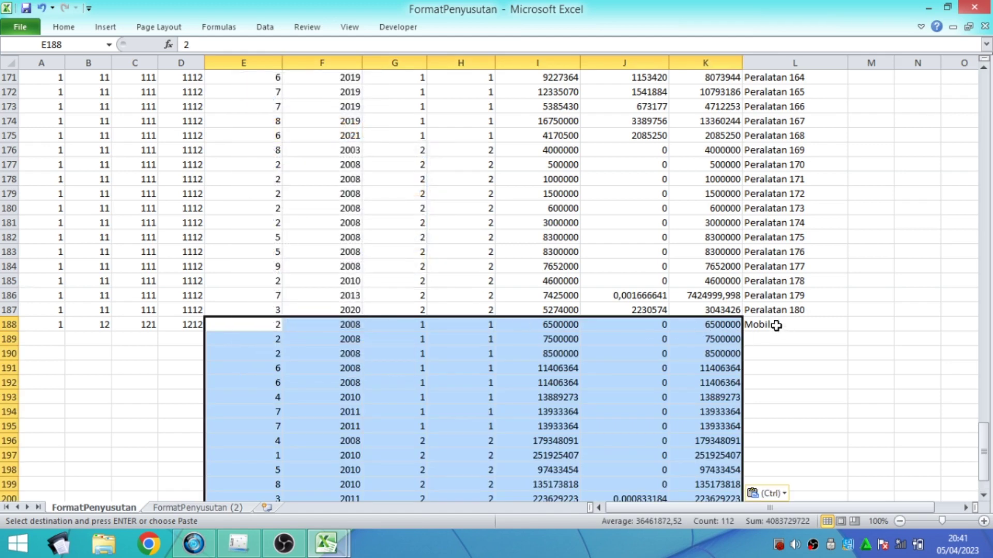
scroll(776, 326, down, 2)
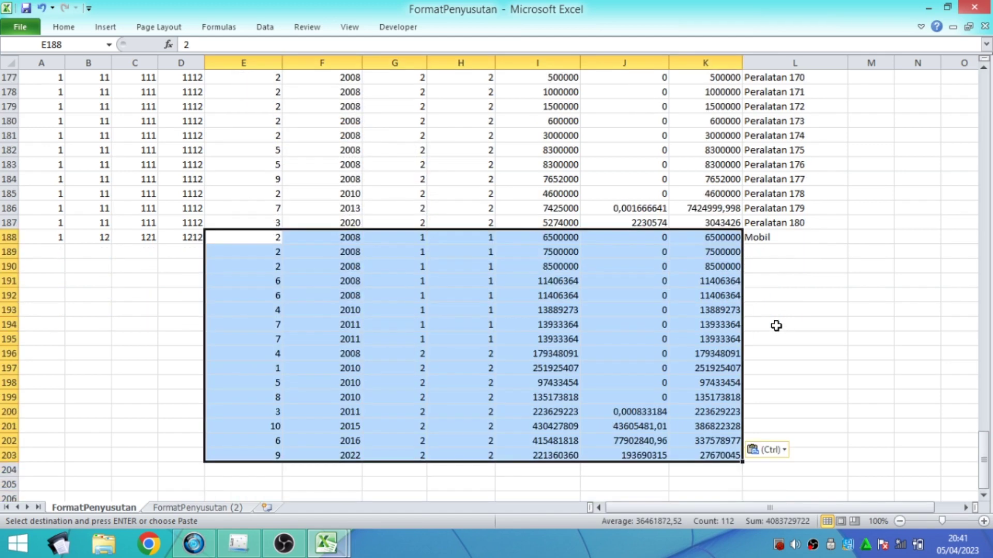
Copy the vehicle codes in A188:D188 down to the remaining vehicle rows, A189:D203
click(54, 241)
key(shift+Right)
key(shift+Right)
key(shift+Right)
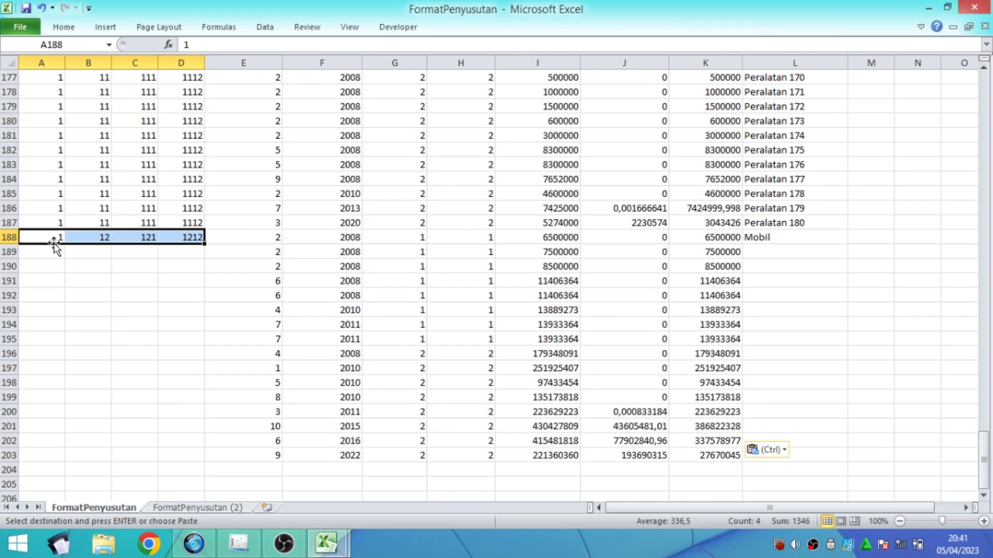
key(ctrl+c)
key(Down)
key(shift+Right)
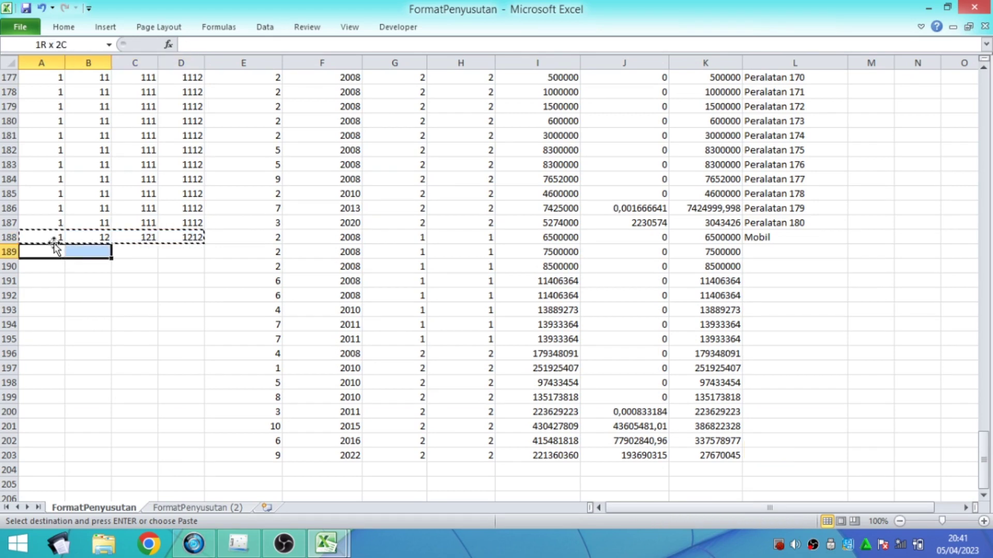
key(shift+Right)
key(shift+Right)
key(shift+Down)
key(shift+Down)
key(shift+Down)
key(shift+Down)
key(shift+Down)
key(shift+Down)
key(shift+Down)
key(shift+Down)
key(shift+Down)
key(shift+Down)
key(shift+Down)
key(shift+Down)
key(shift+Down)
key(shift+Down)
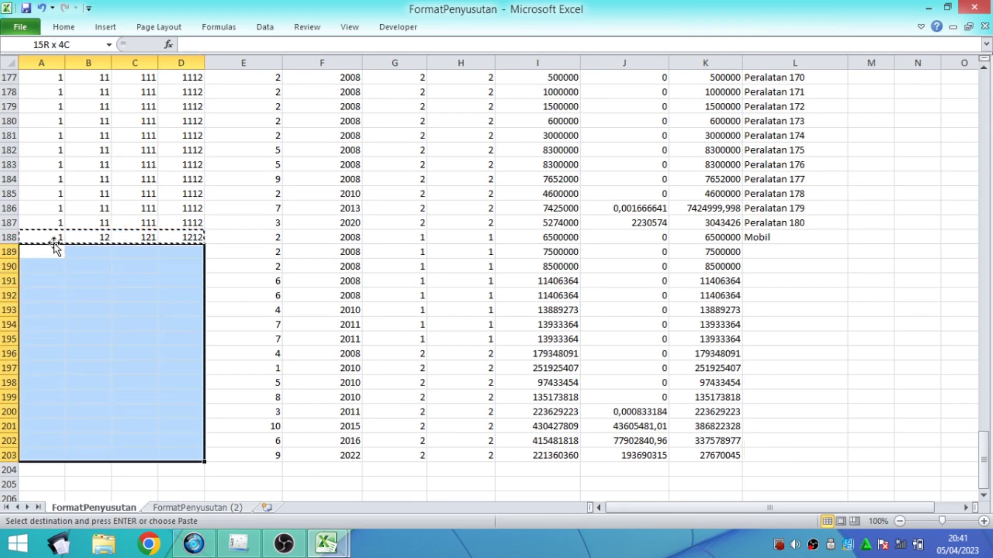
key(Return)
click(216, 254)
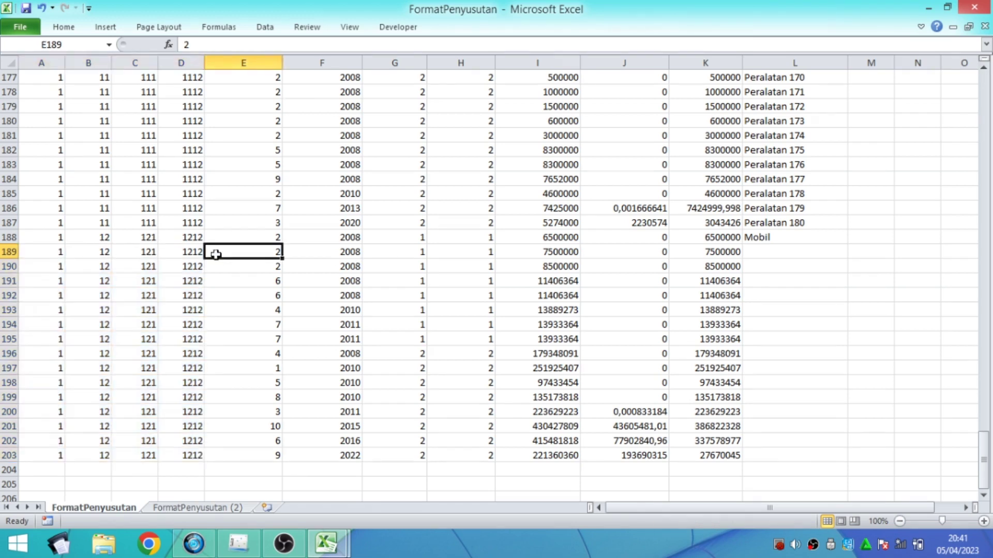
Copy the vehicle names in A189:A204 of the Data Penyusutan workbook and return to the FormatPenyusutan workbook
click(331, 545)
click(316, 434)
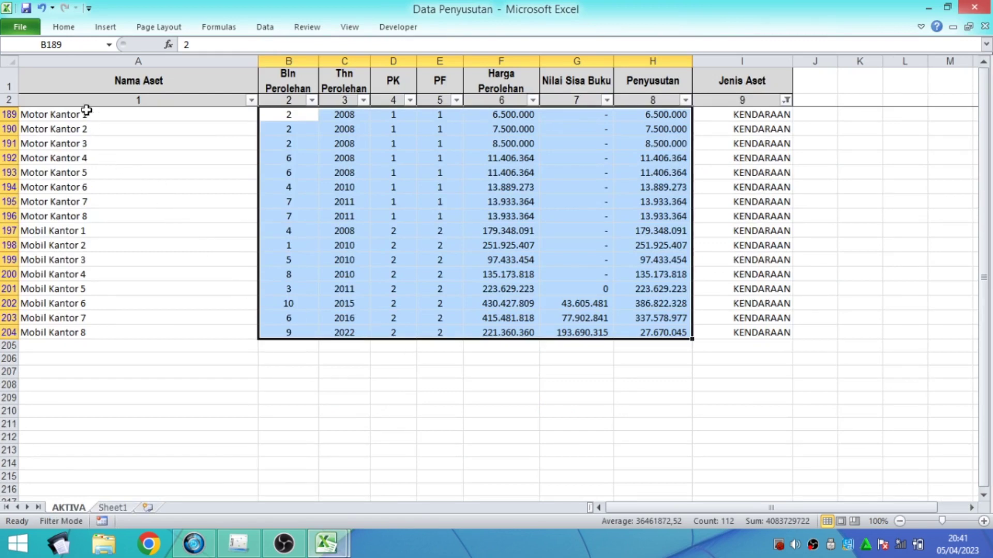
drag(86, 114, 86, 332)
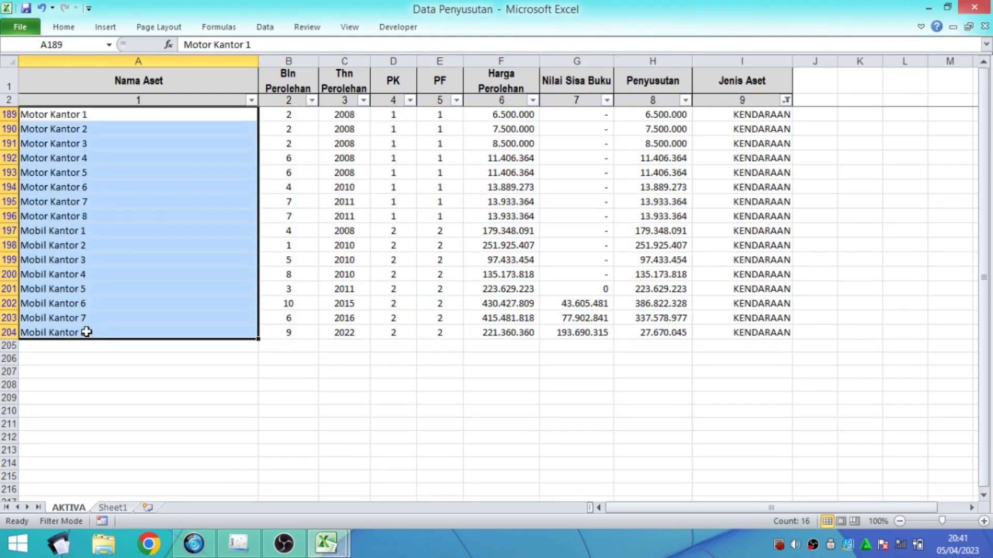
key(ctrl+c)
click(326, 543)
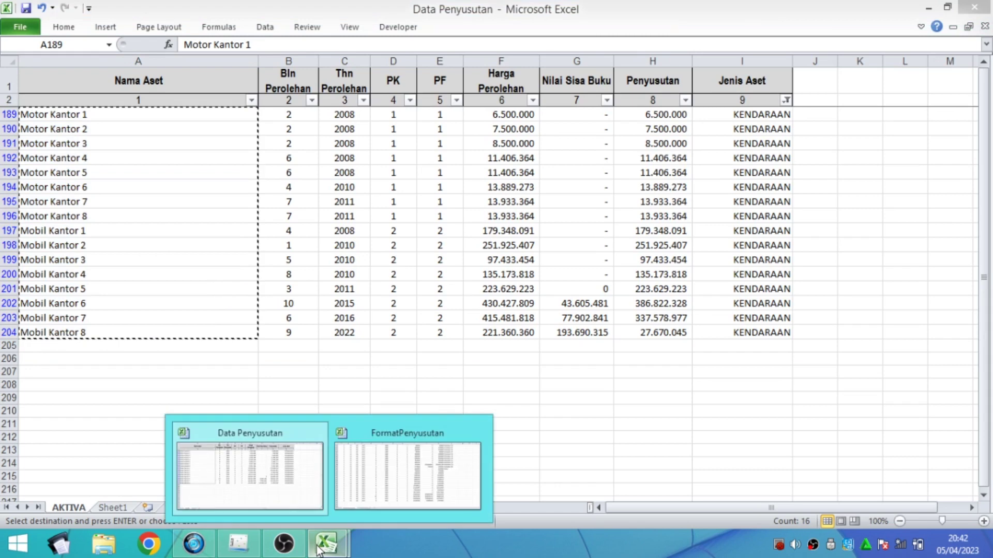
click(407, 470)
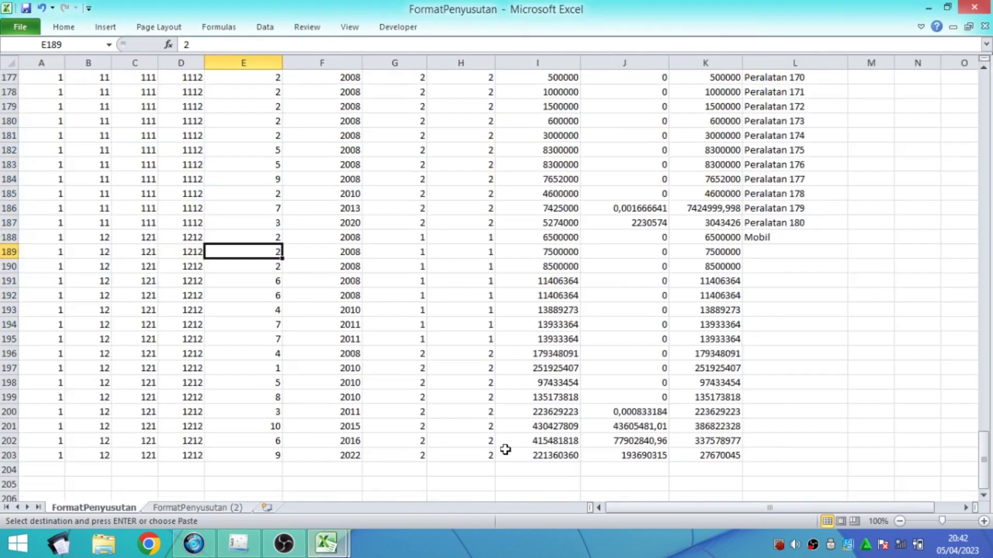
Try pasting the copied vehicle names as values starting at L189, and undo the paste
right_click(769, 253)
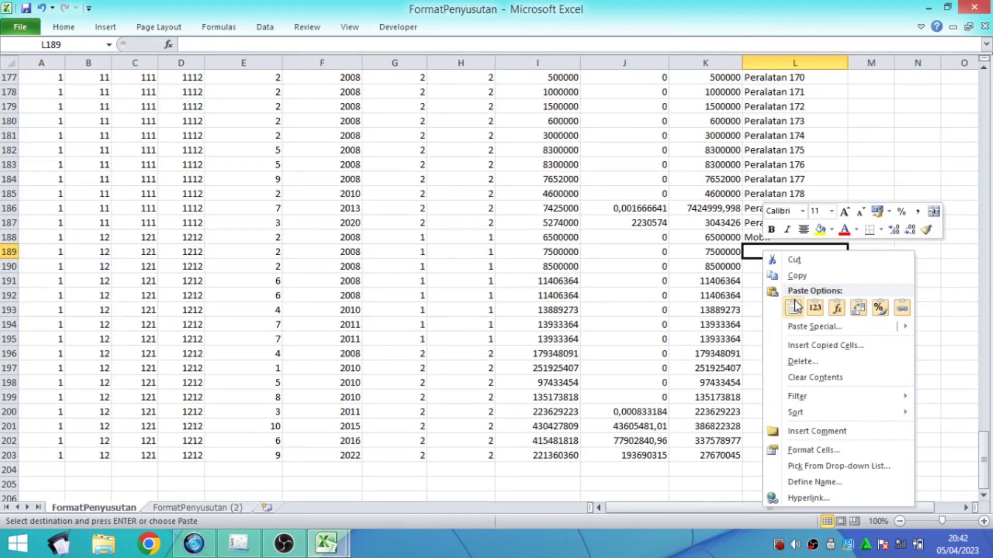
click(816, 308)
click(881, 343)
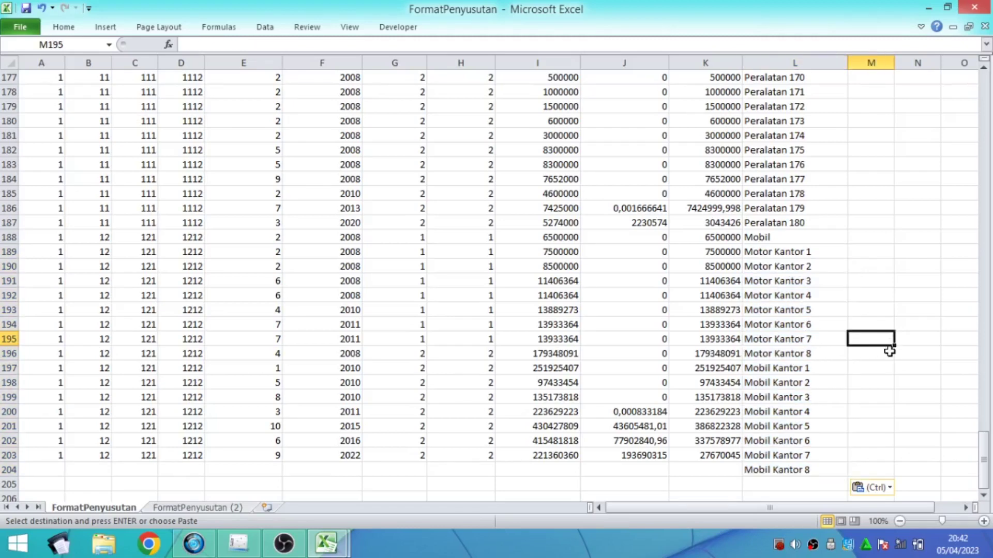
key(ctrl+z)
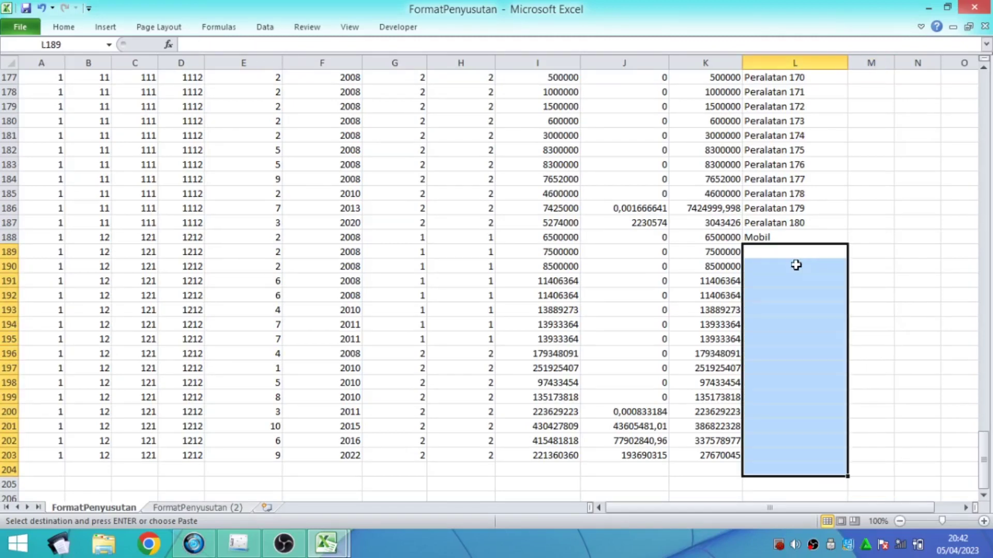
Paste the copied vehicle names as values starting at L188, replacing the Mobil sample description
right_click(771, 238)
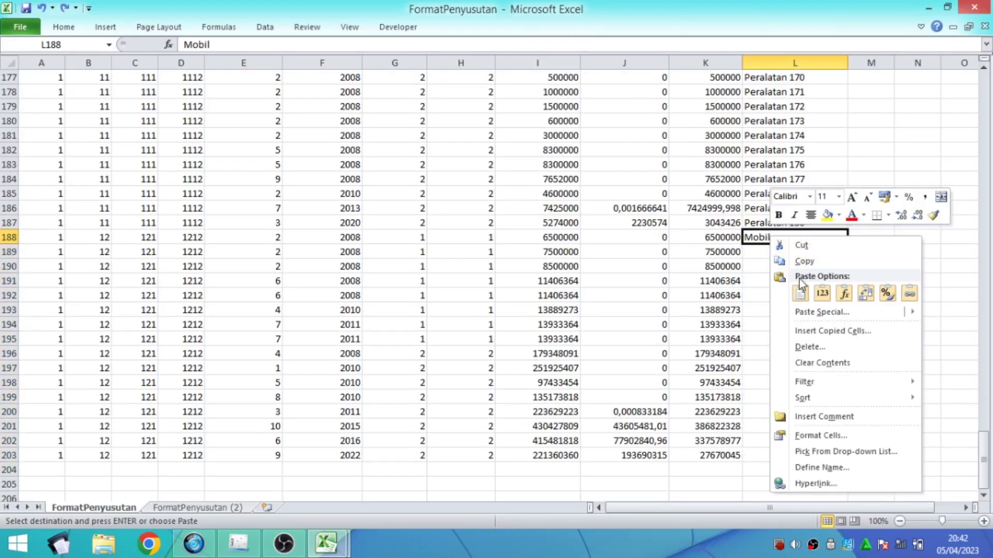
click(816, 300)
click(874, 325)
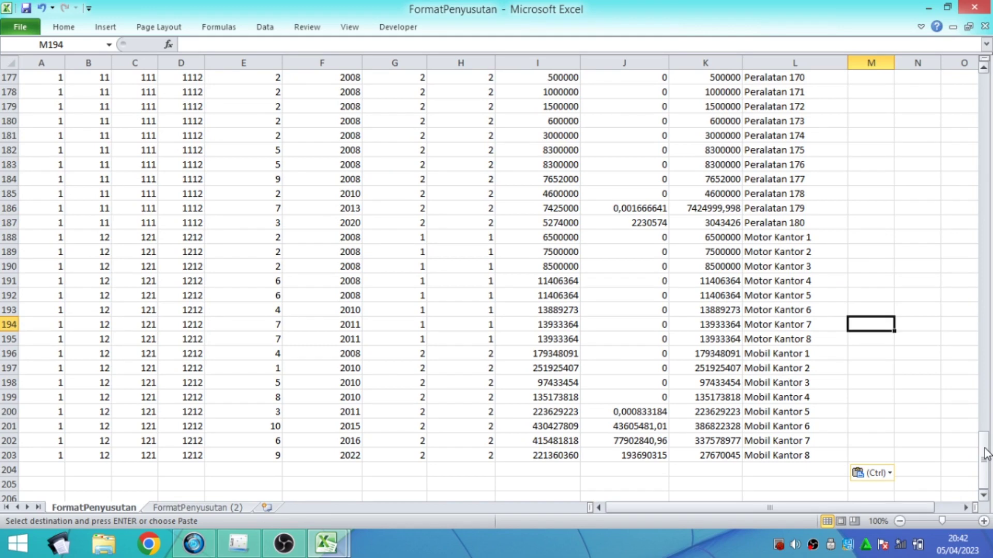
Delete the FormatPenyusutan (2) sheet from the workbook and confirm its permanent removal
drag(985, 453, 985, 70)
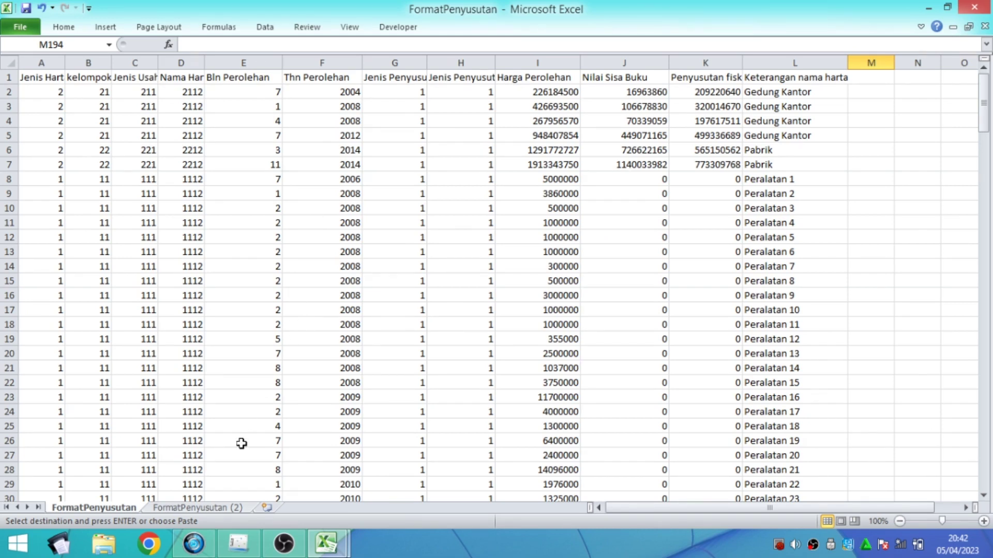
click(221, 508)
right_click(219, 510)
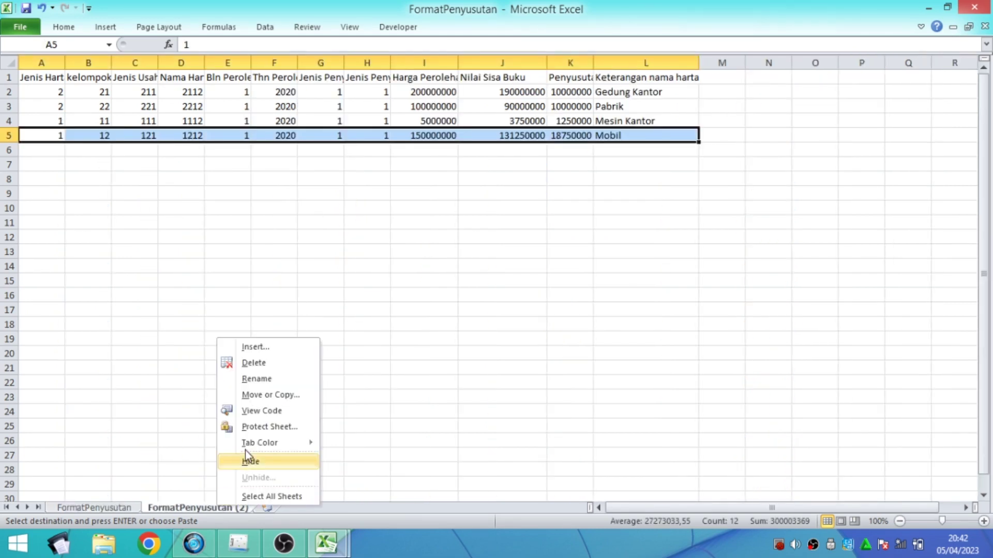
click(253, 363)
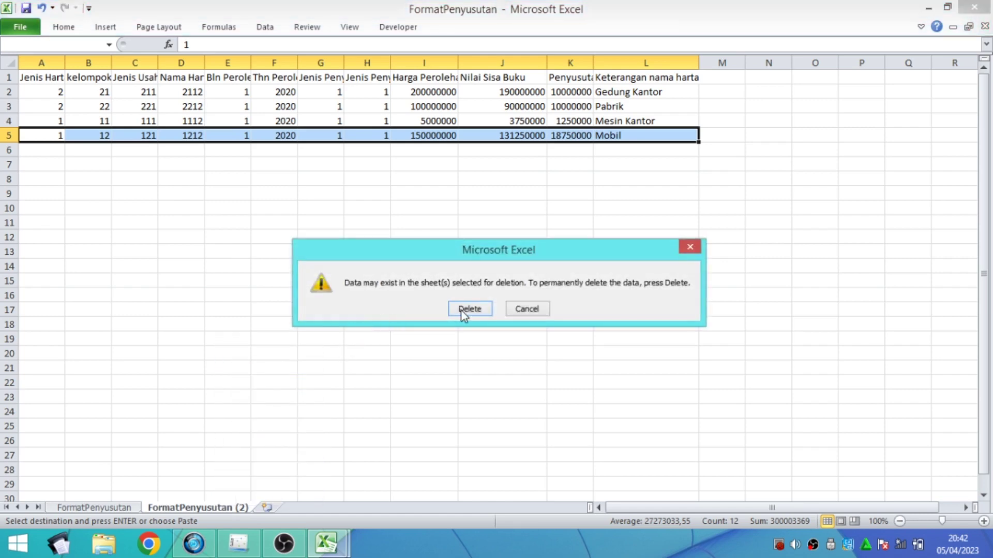
click(462, 309)
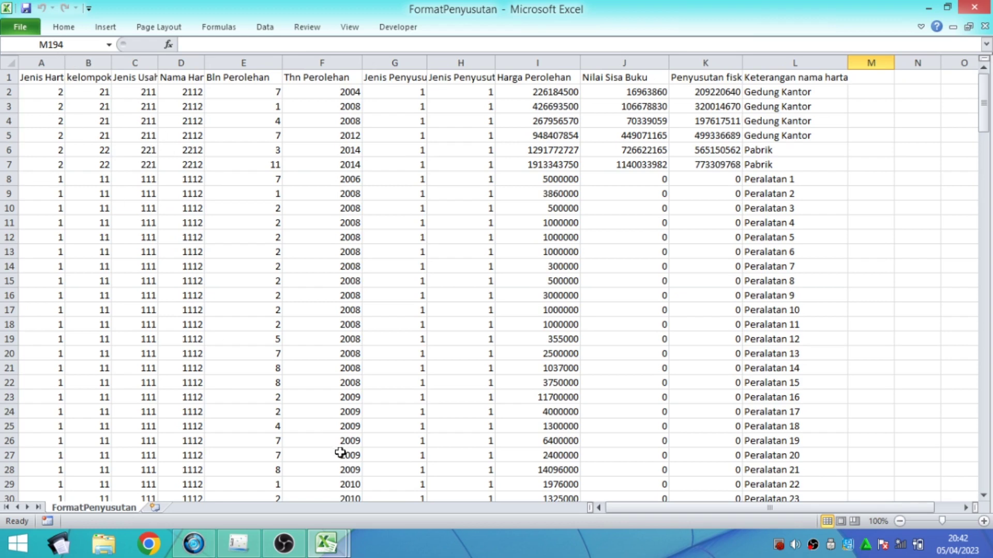
mouse_move(331, 543)
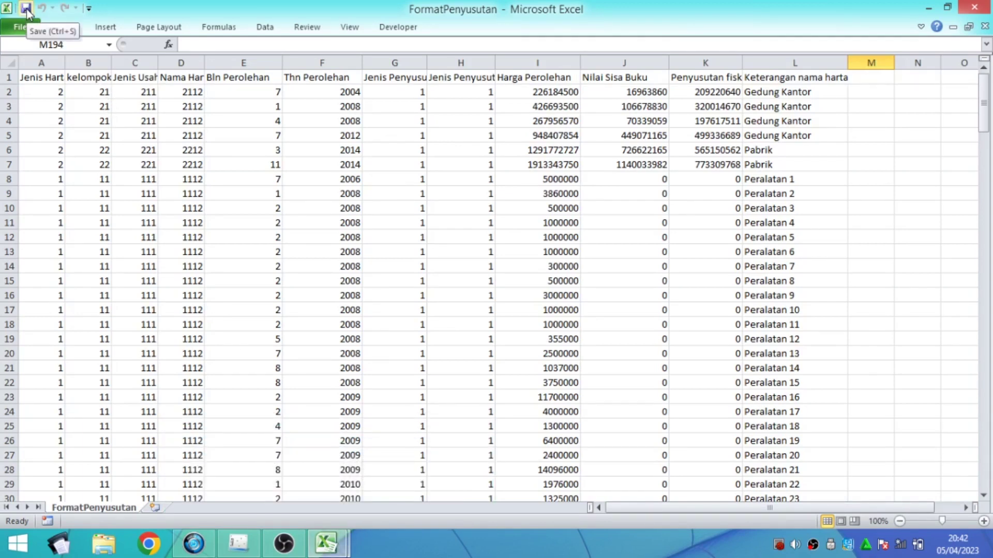
click(29, 28)
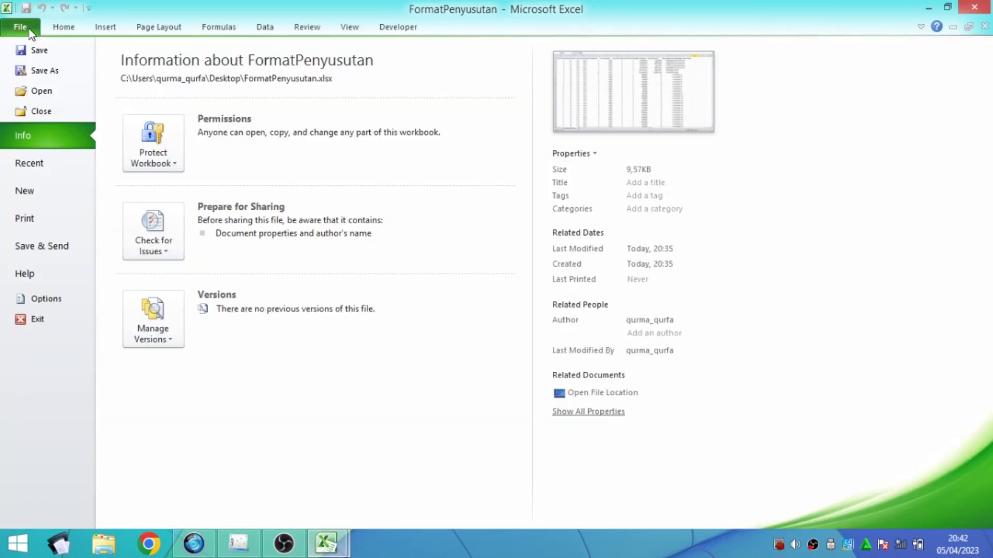
click(29, 29)
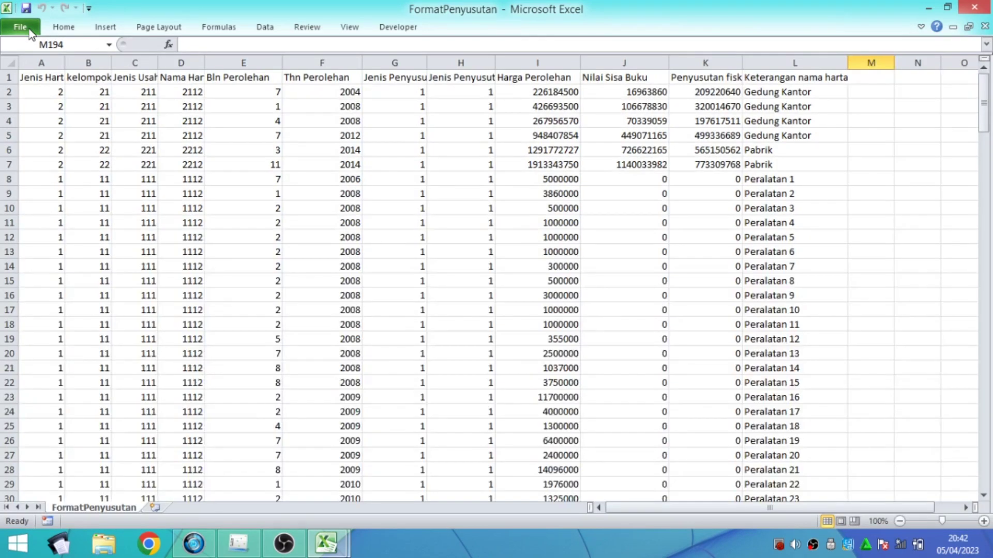
Widen column A to fit the Jenis Harta heading and left-align the data in A2:H203
click(39, 95)
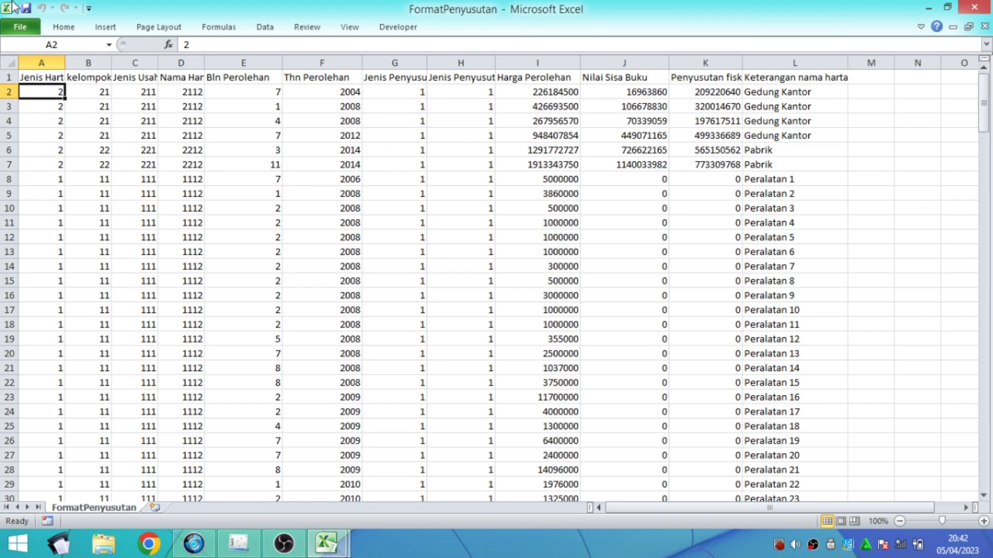
drag(65, 62, 72, 62)
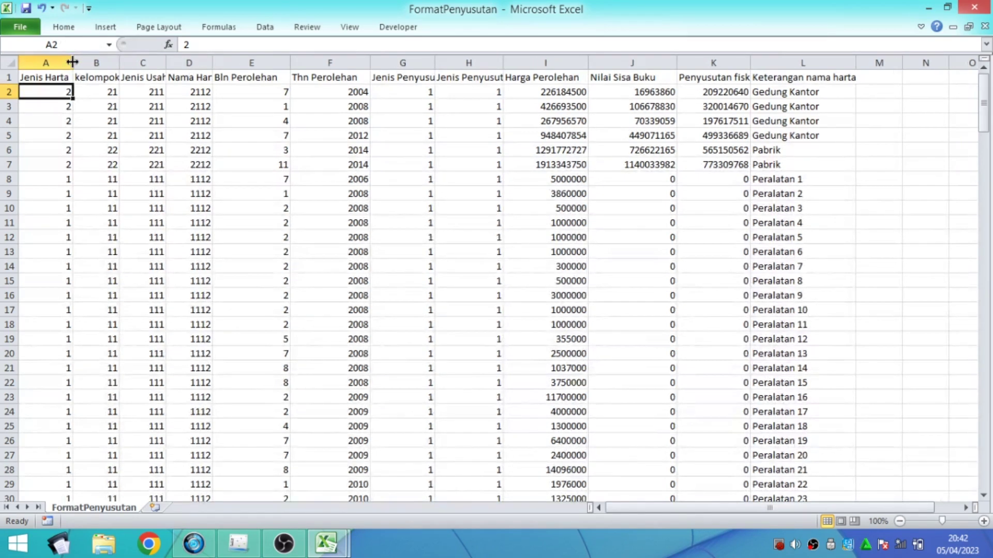
key(shift+Right)
key(shift+Right)
key(shift+Right)
key(shift+Right)
key(shift+Right)
key(shift+Right)
key(shift+Right)
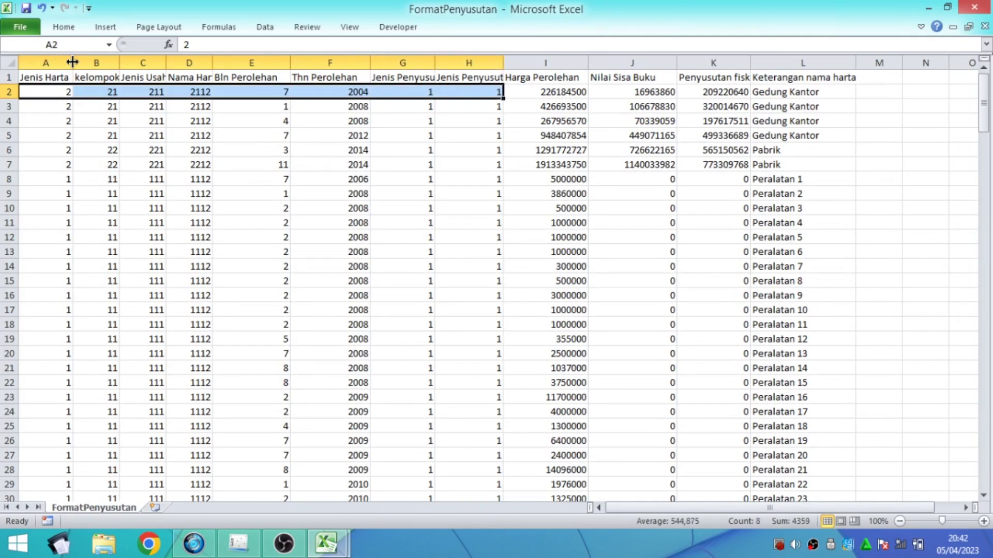
key(ctrl+shift+Down)
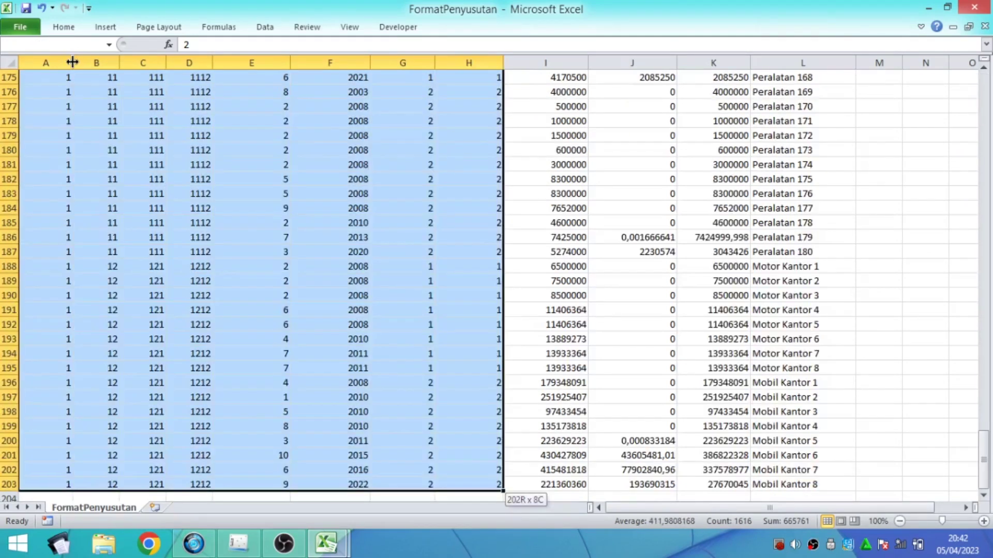
click(63, 28)
click(272, 72)
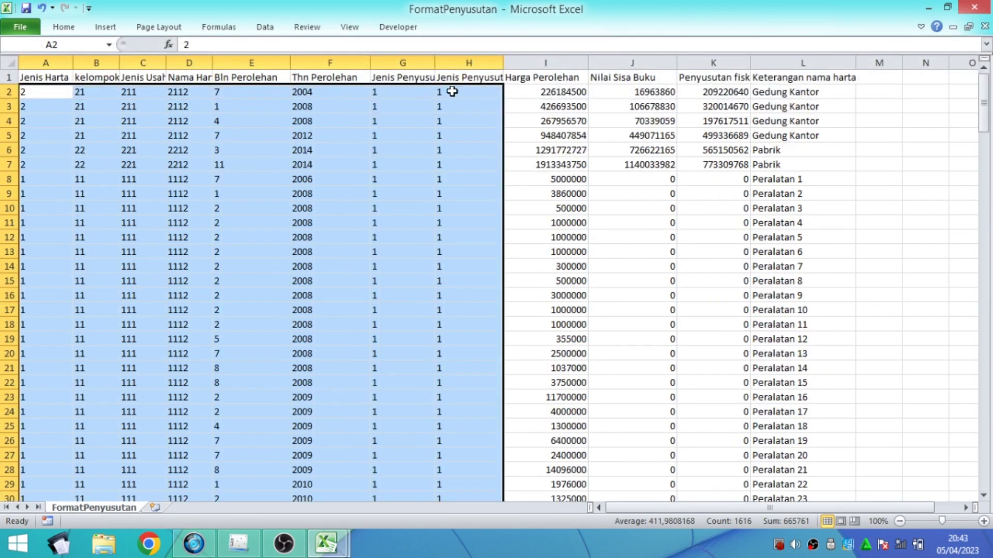
Widen column K to fit the Penyusutan fiskal tahun ini heading and right-align the amounts in I2:K203
click(520, 92)
key(shift+Right)
key(shift+Right)
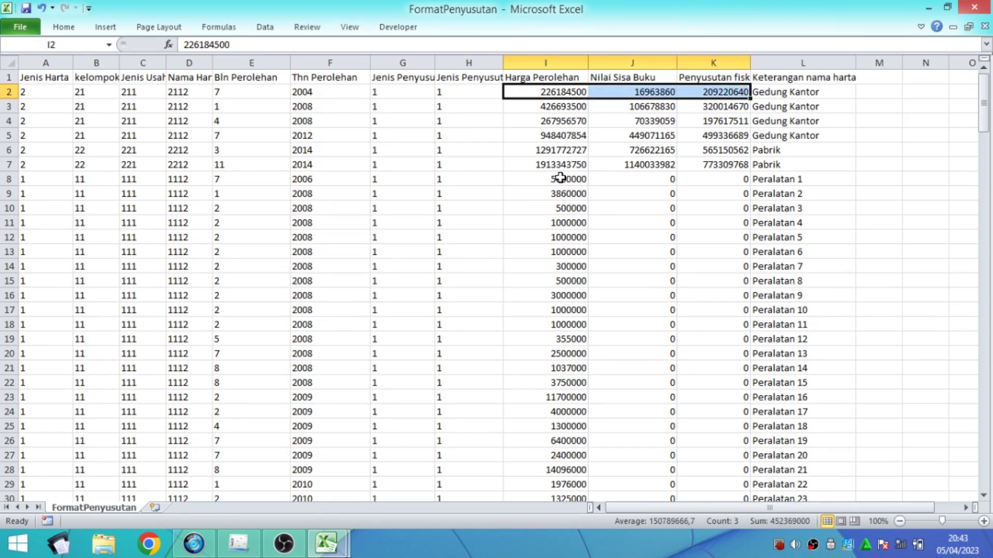
drag(751, 63, 814, 63)
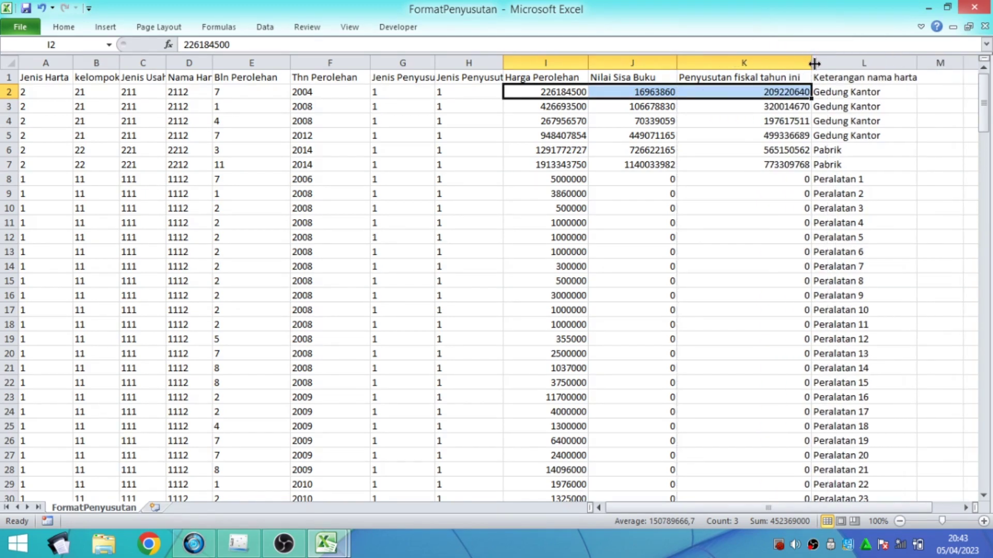
key(ctrl+shift+Down)
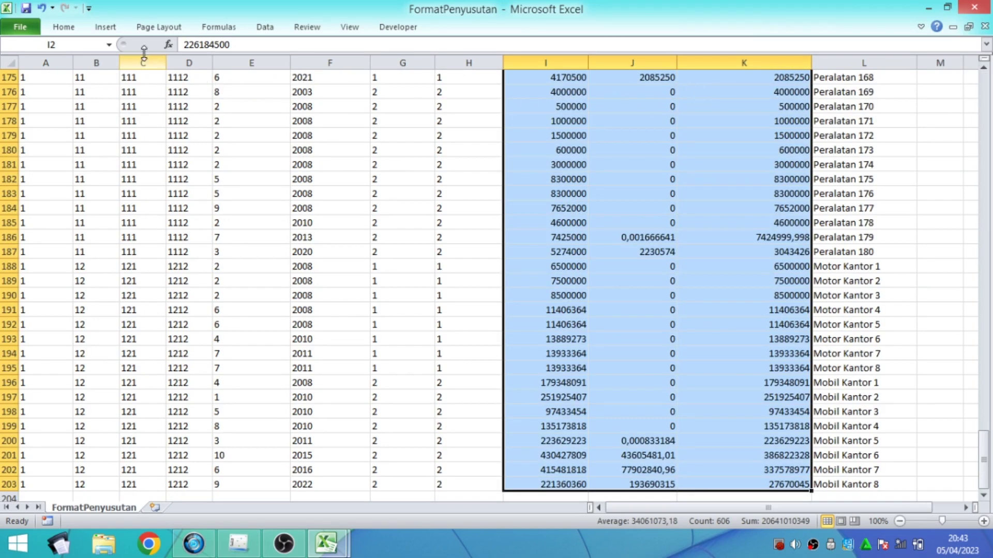
click(70, 31)
click(308, 75)
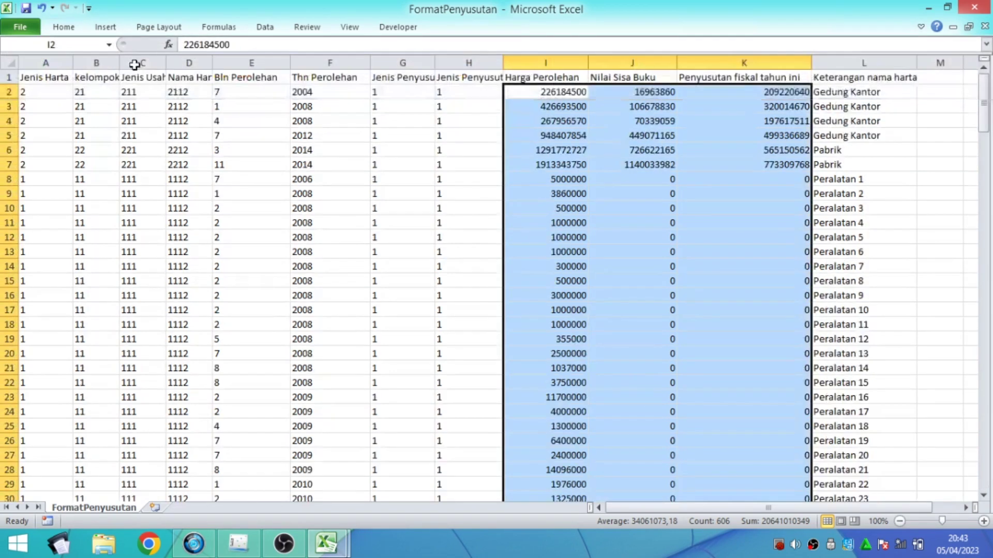
Format the amounts in I2:K203 as numbers without decimal places and check them down the sheet
click(64, 28)
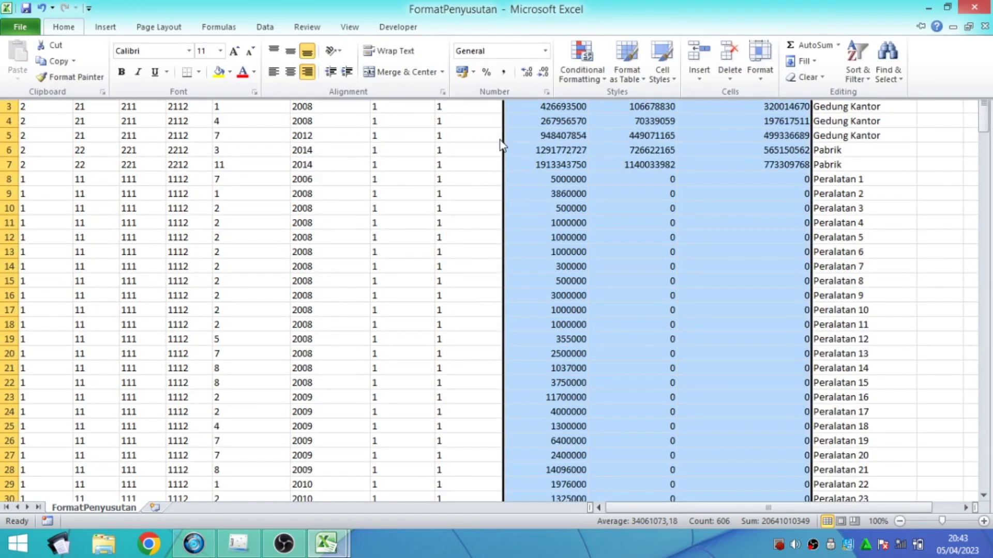
click(527, 74)
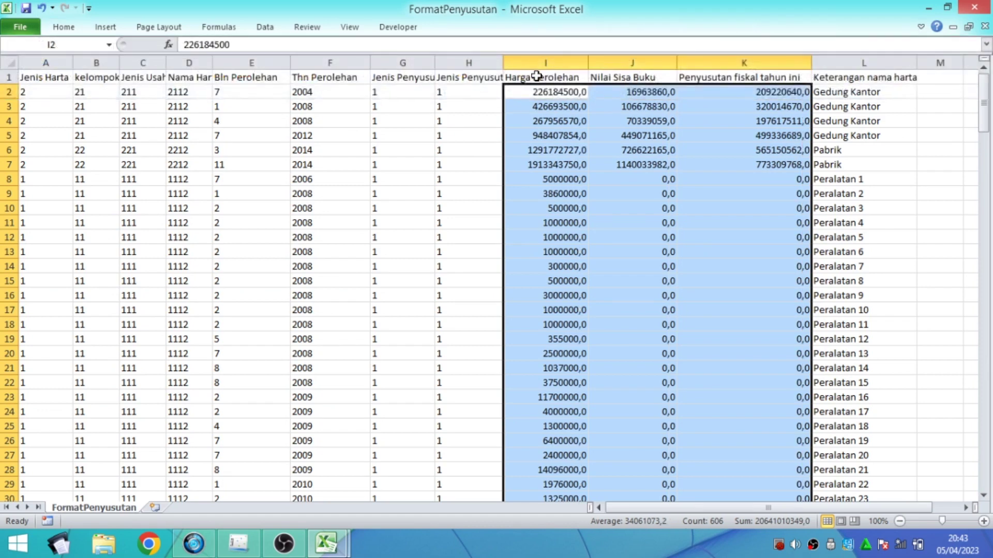
click(920, 27)
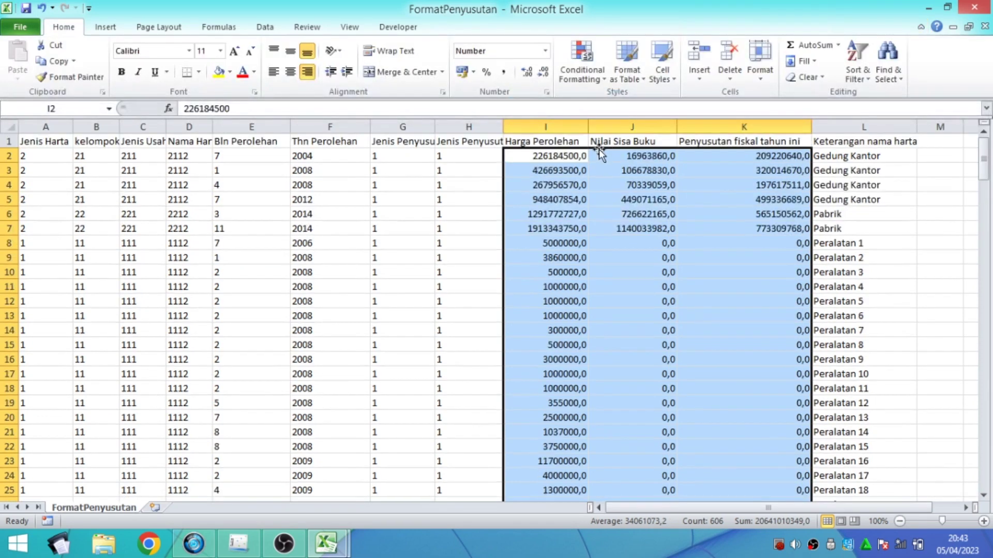
click(543, 72)
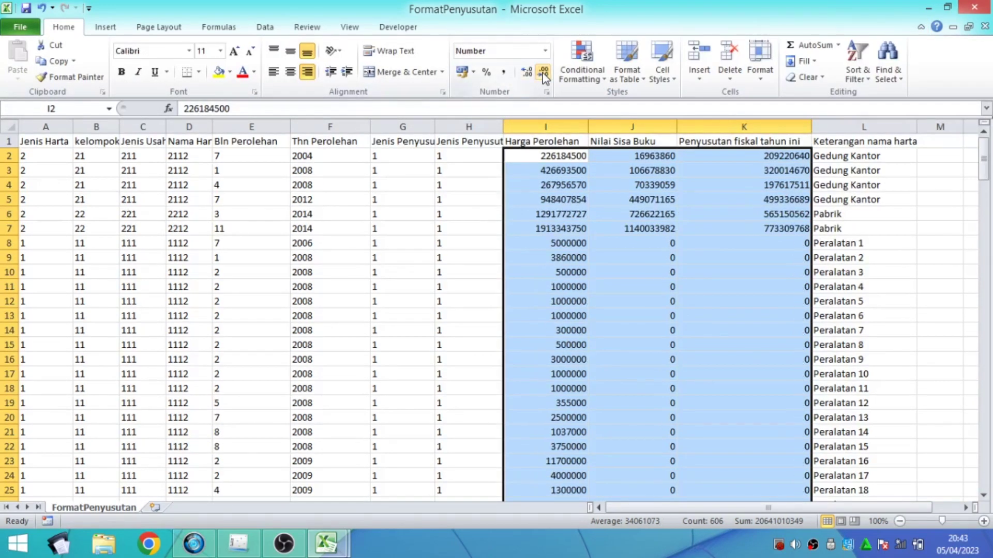
scroll(688, 323, down, 6)
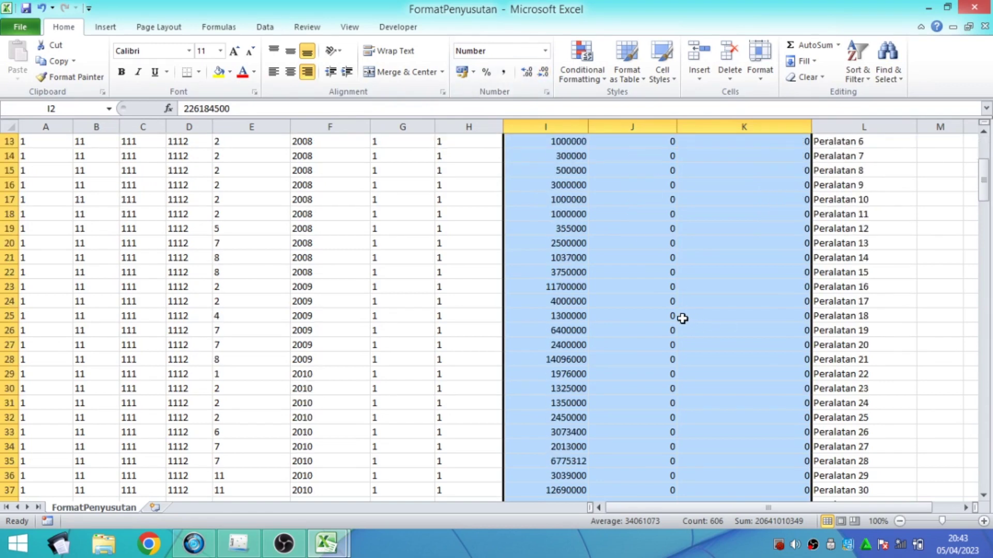
scroll(648, 352, down, 12)
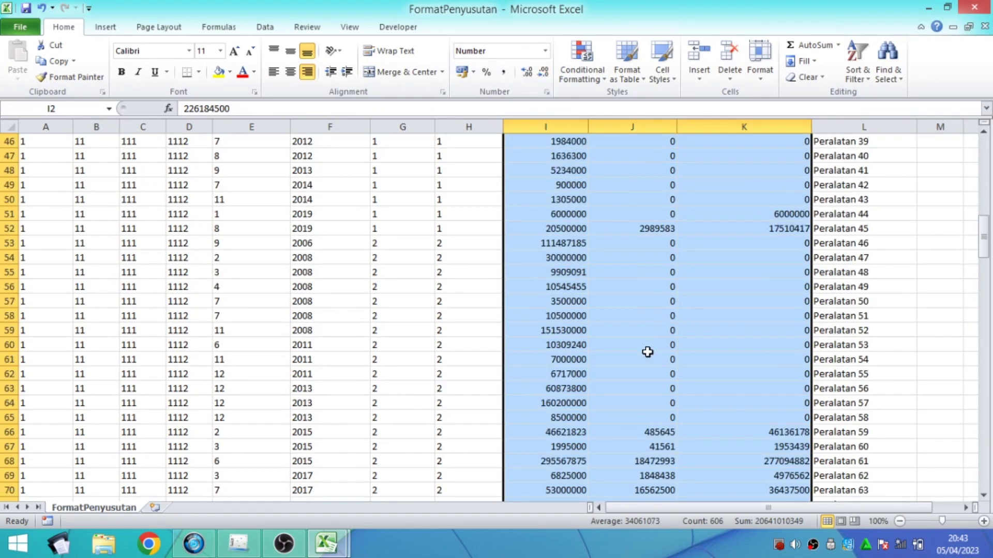
Check the Harga Perolehan, Nilai Sisa Buku and Penyusutan fiskal amounts through the last asset row, 203
scroll(647, 352, down, 9)
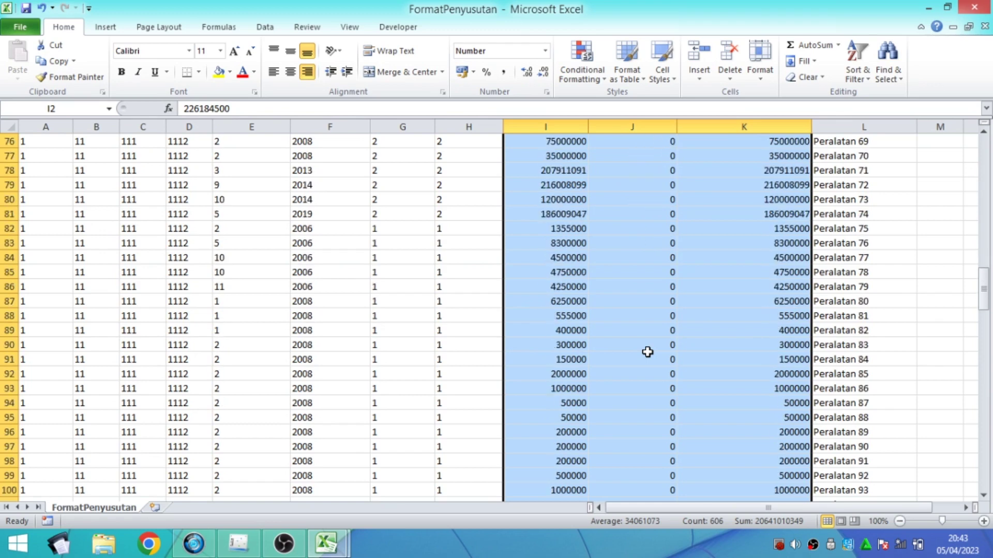
scroll(647, 352, down, 14)
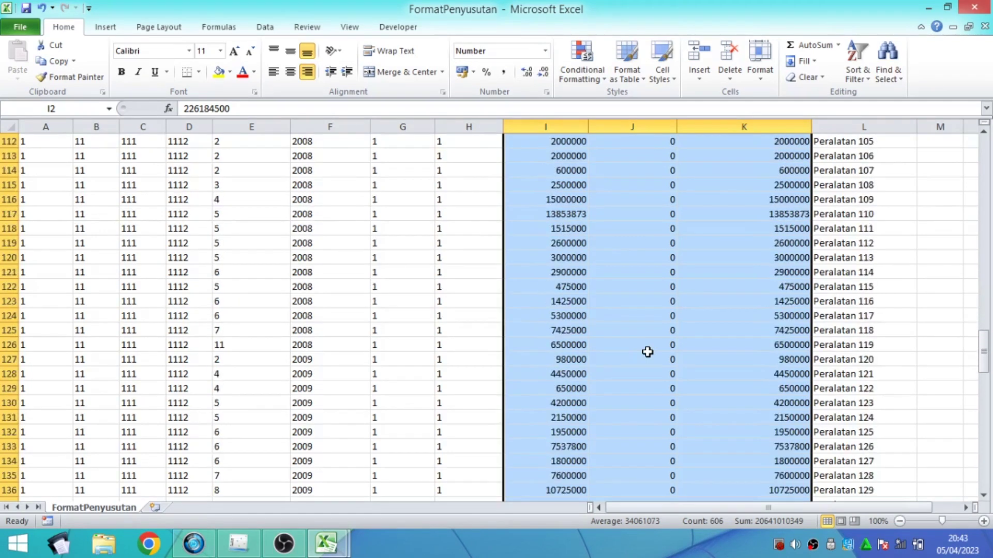
scroll(648, 352, down, 10)
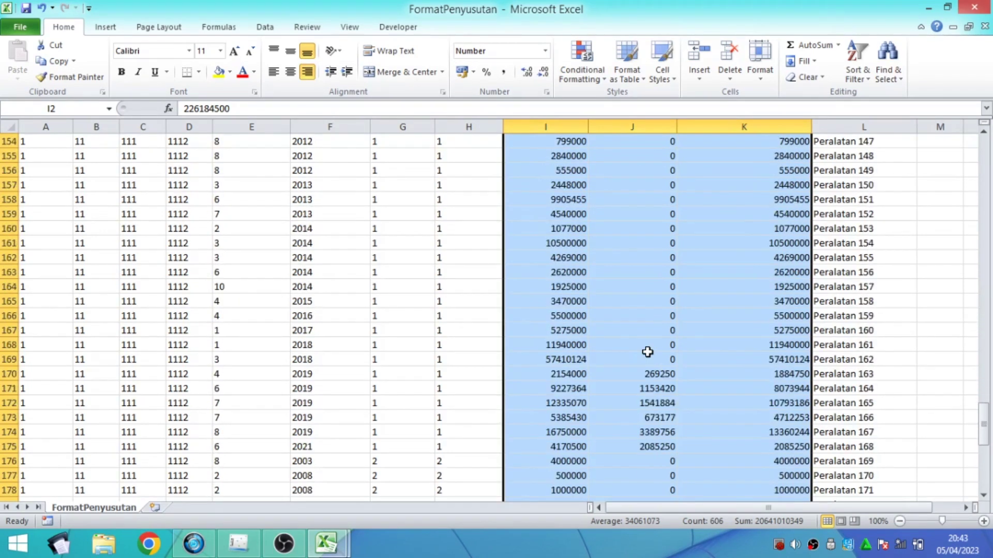
scroll(647, 351, down, 10)
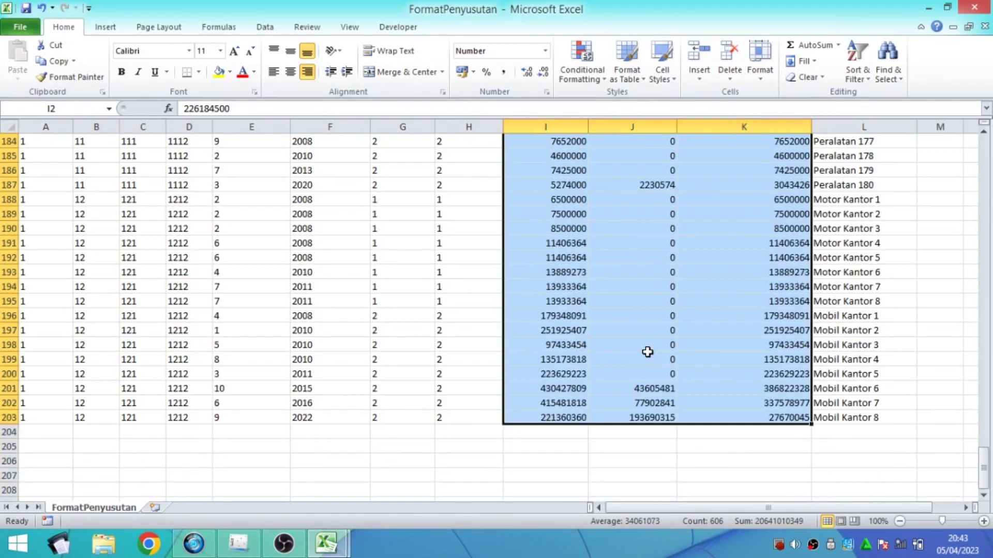
scroll(648, 351, up, 4)
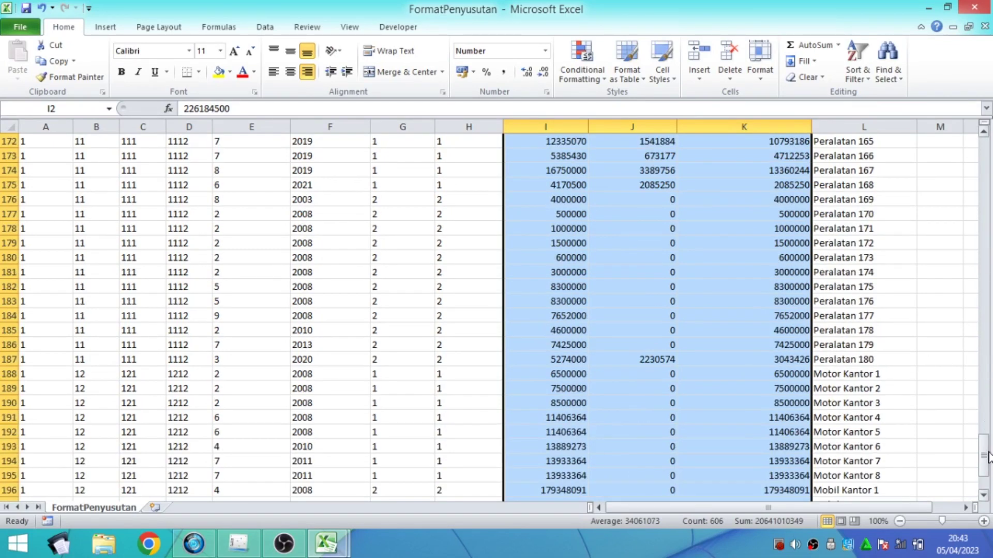
drag(984, 467, 984, 173)
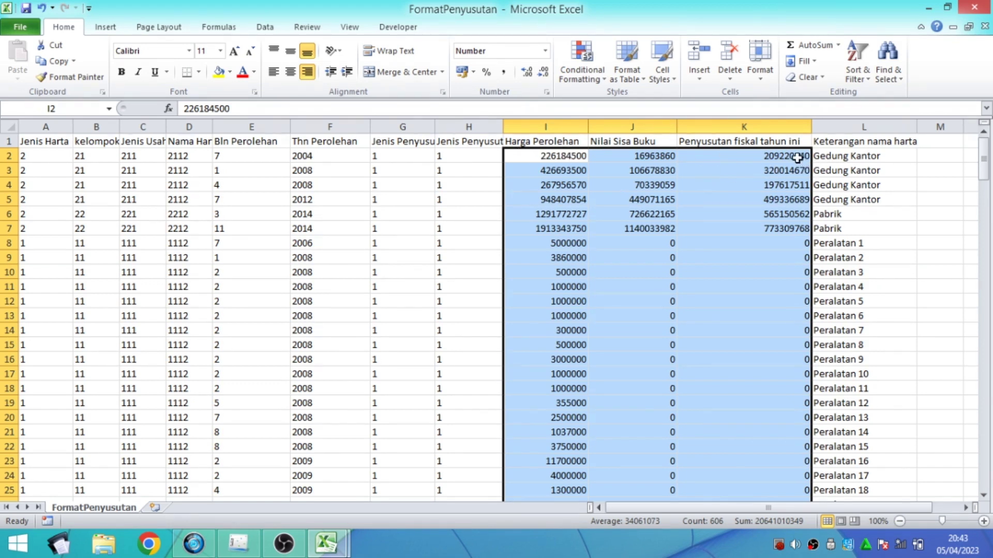
Left-align the asset descriptions in L2:L203 under the Keterangan nama harta heading
click(830, 156)
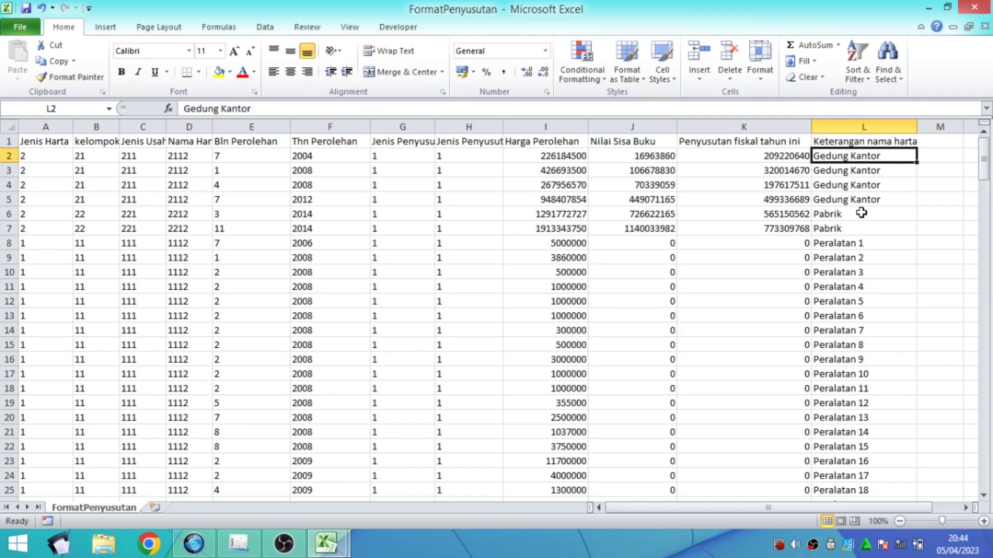
key(ctrl+shift+Down)
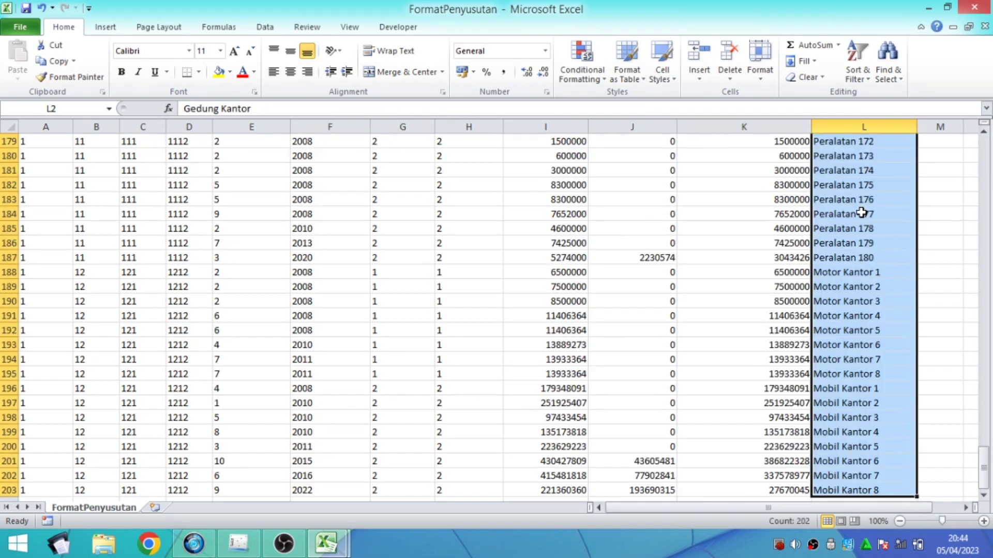
scroll(853, 241, down, 2)
scroll(853, 241, up, 3)
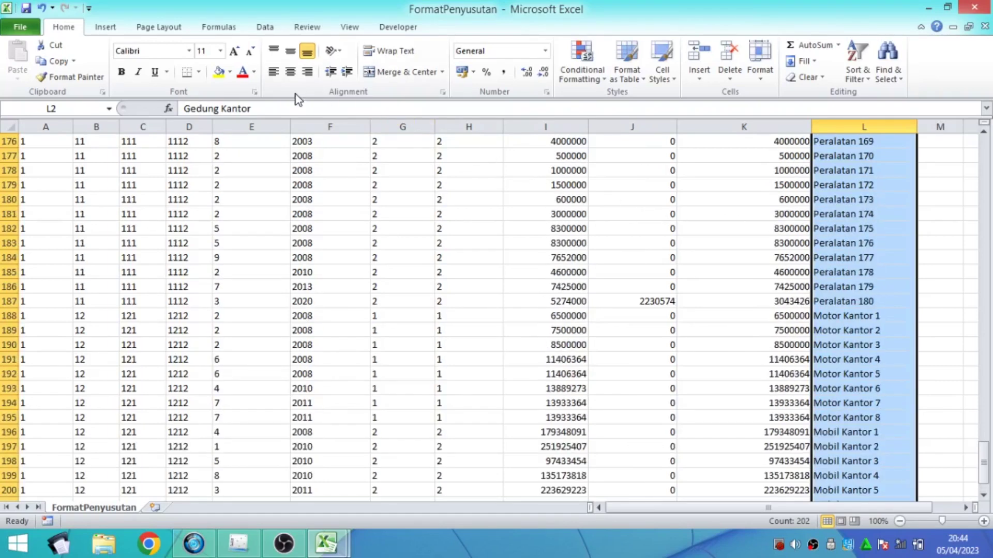
click(273, 72)
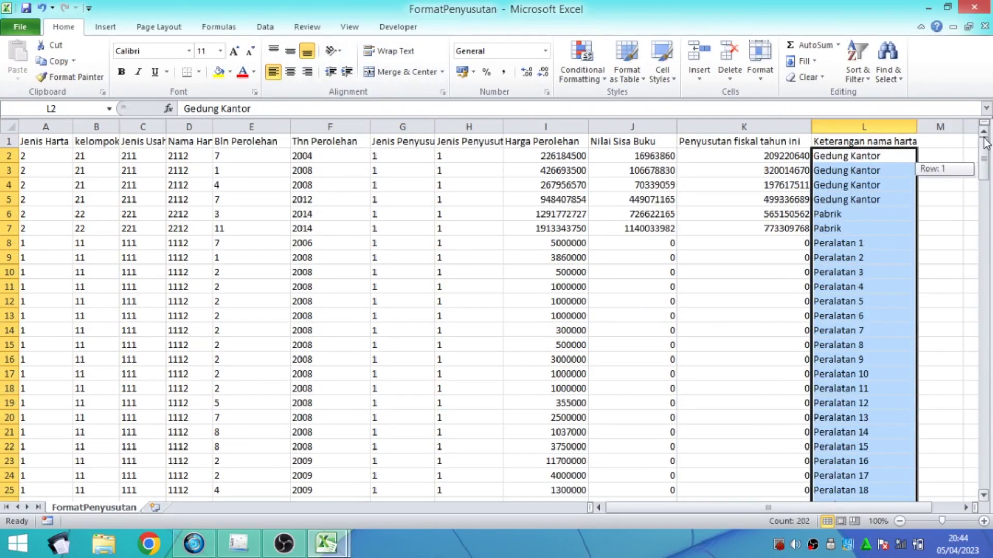
click(336, 243)
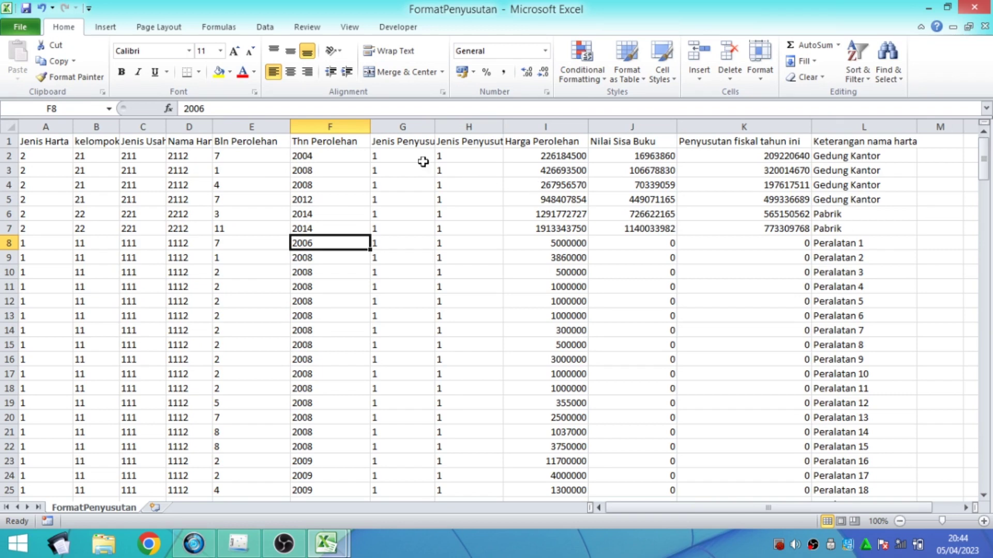
Save the workbook to the Desktop as FormatPenyusutanOke in CSV (Comma delimited) format, keeping that format despite incompatible features
click(15, 29)
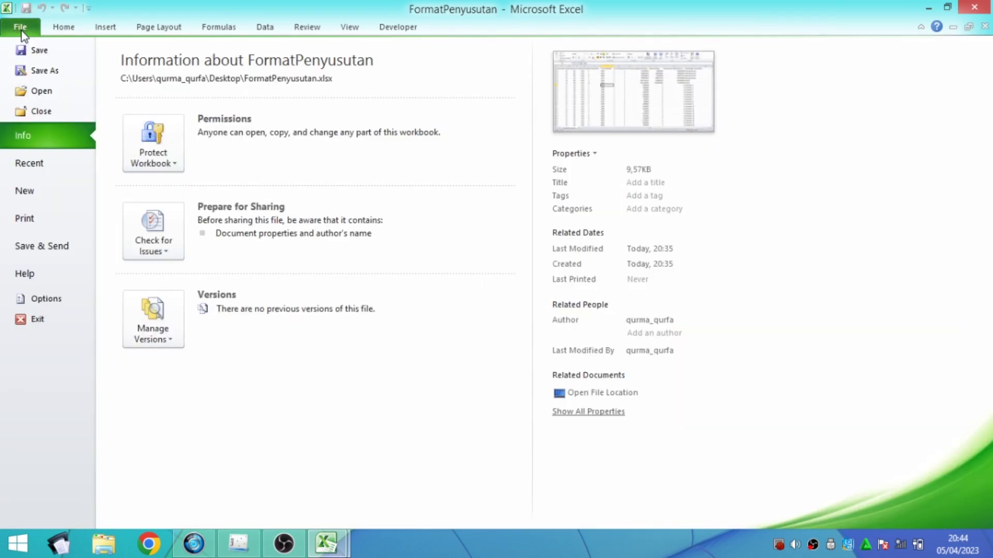
click(44, 70)
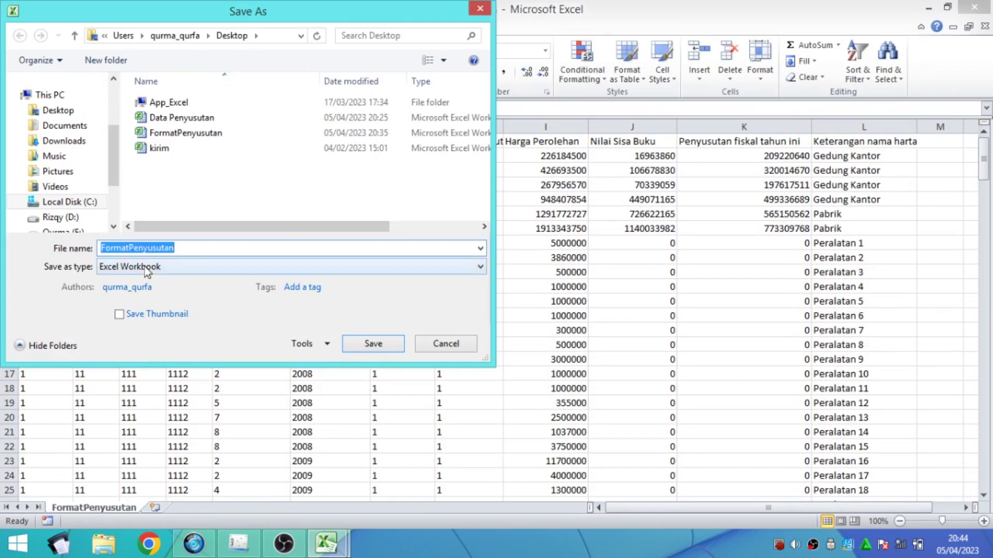
click(144, 266)
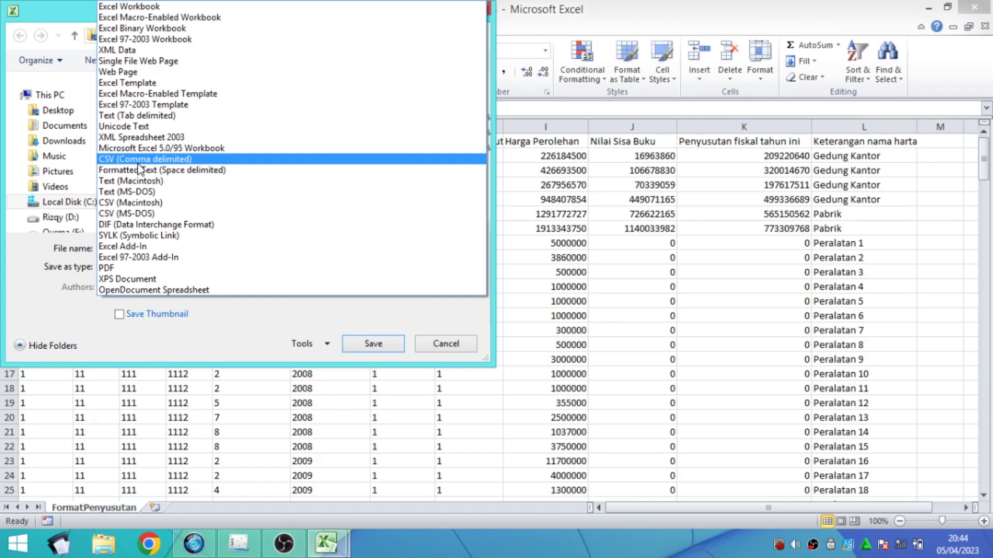
click(213, 161)
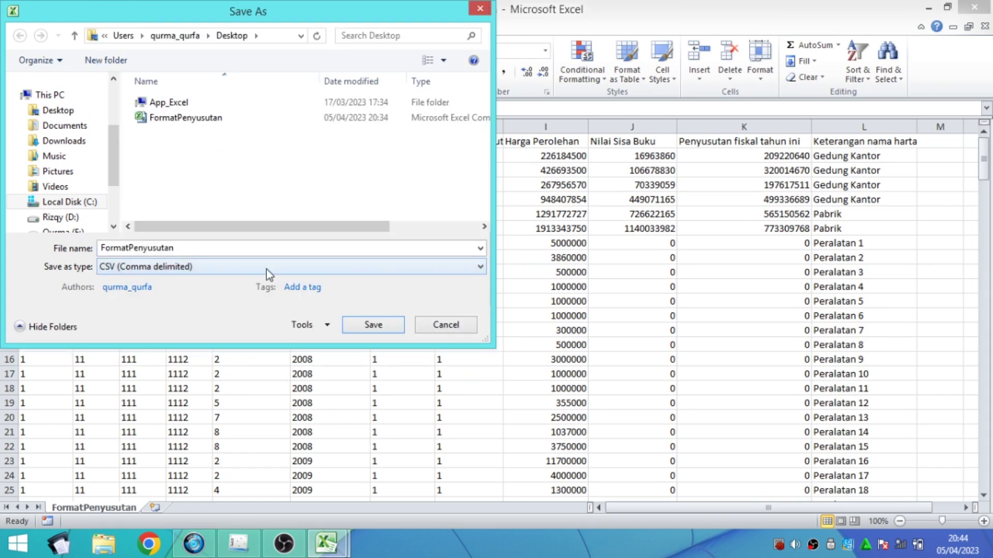
click(225, 248)
click(225, 248)
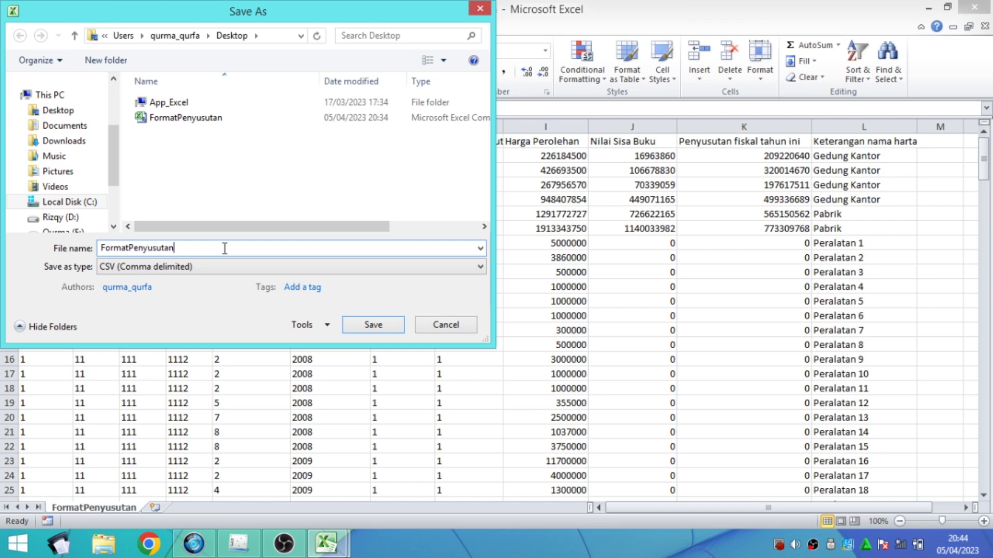
text(e)
click(82, 112)
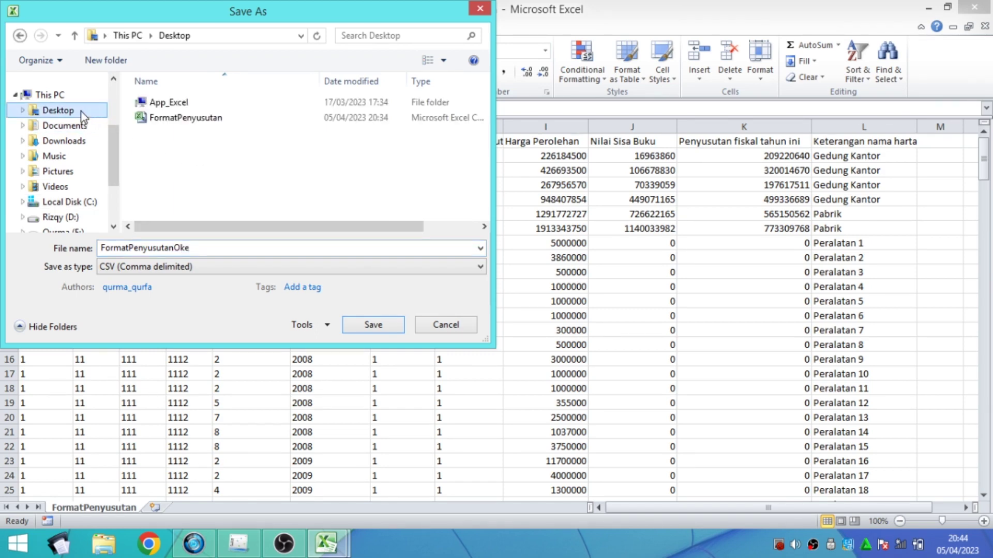
click(368, 326)
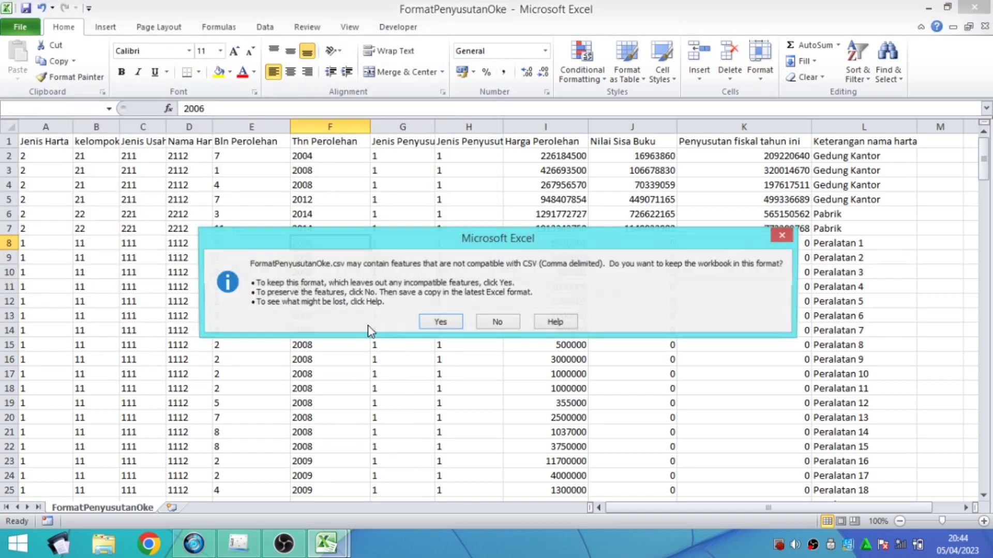
click(438, 323)
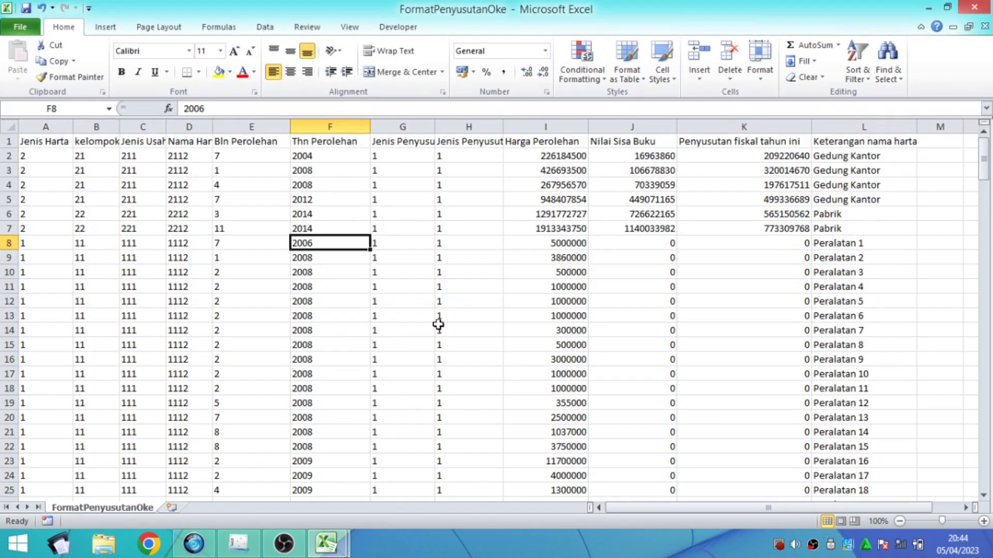
Close FormatPenyusutanOke.csv with its changes saved in CSV format, and close Data Penyusutan without saving
click(975, 7)
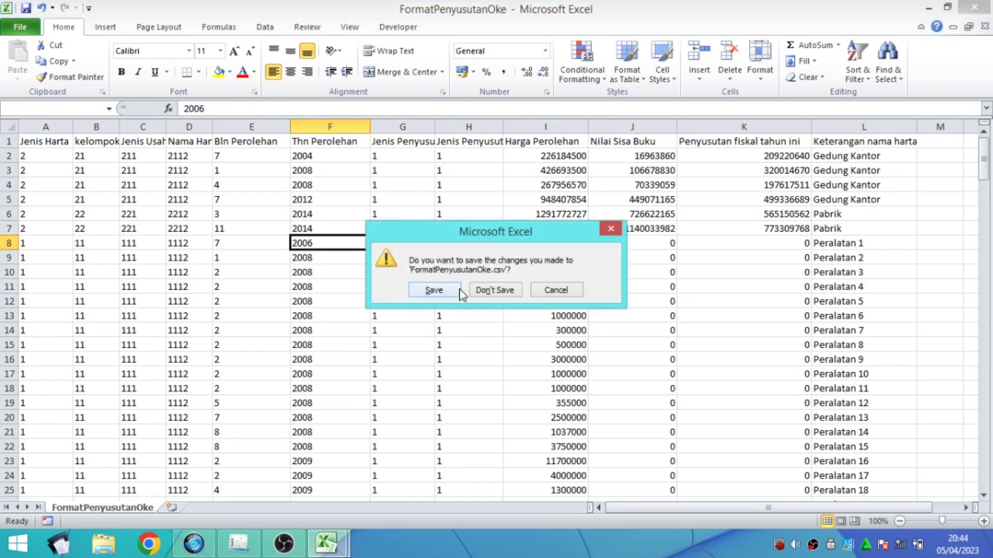
click(435, 290)
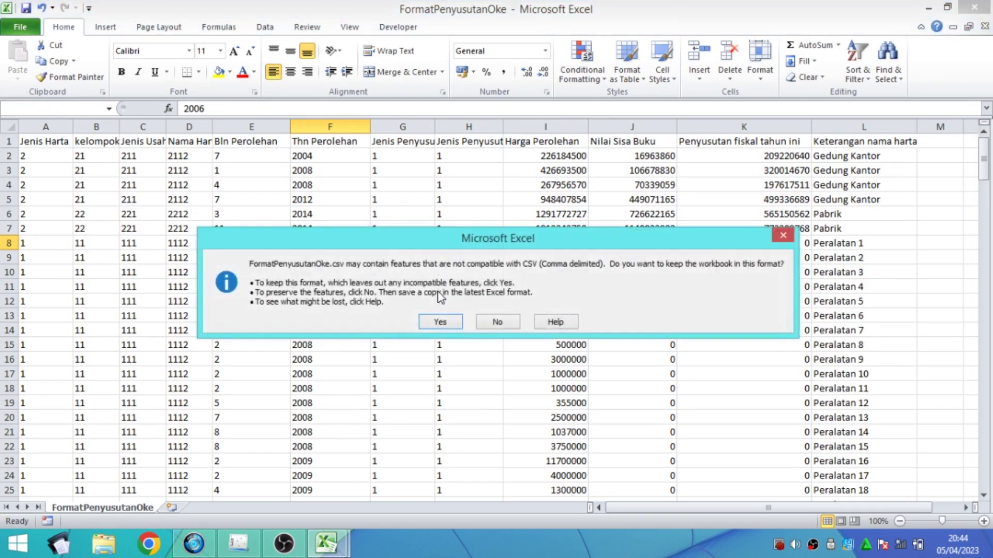
click(438, 323)
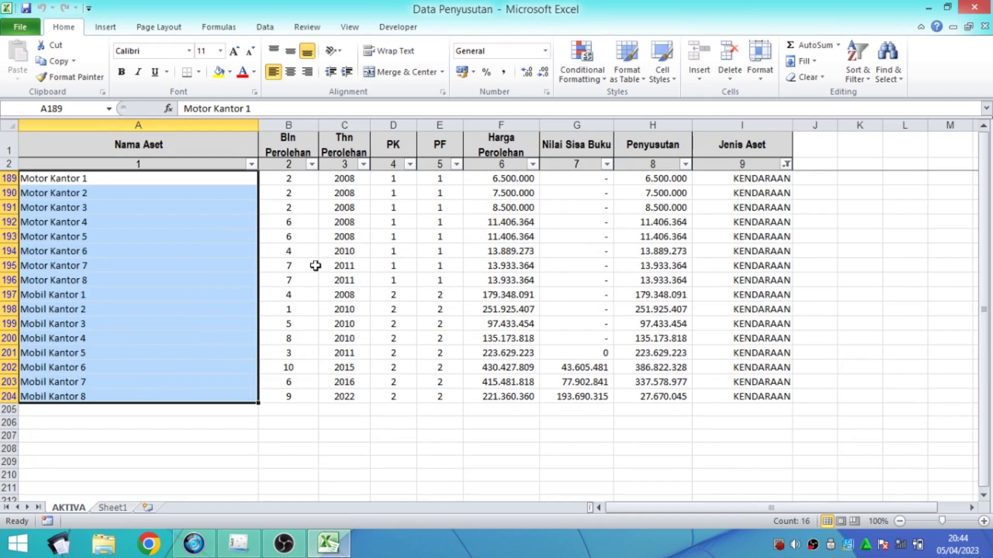
click(975, 6)
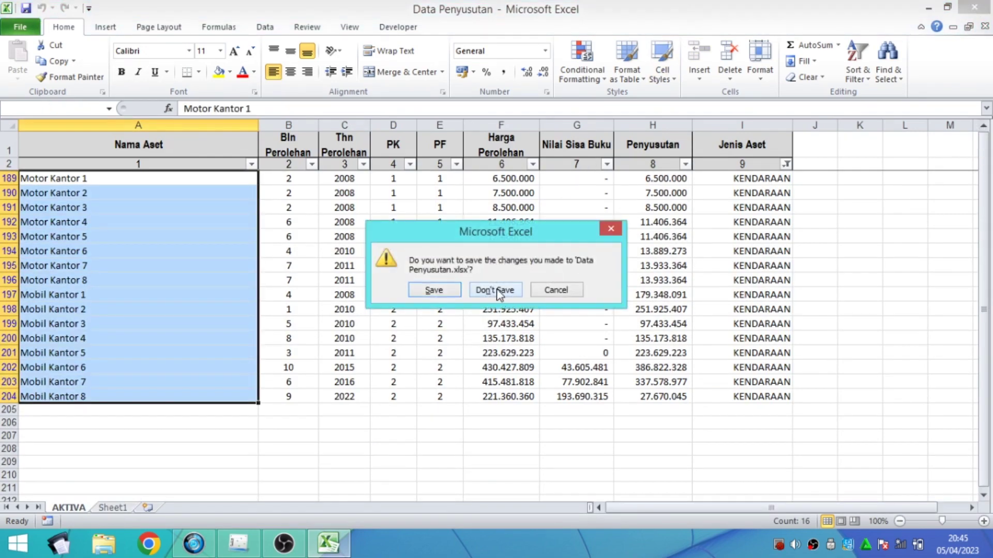
click(497, 288)
Close the eSPT window and move the FormatPenyusutanOke file to an empty area of the desktop
click(238, 543)
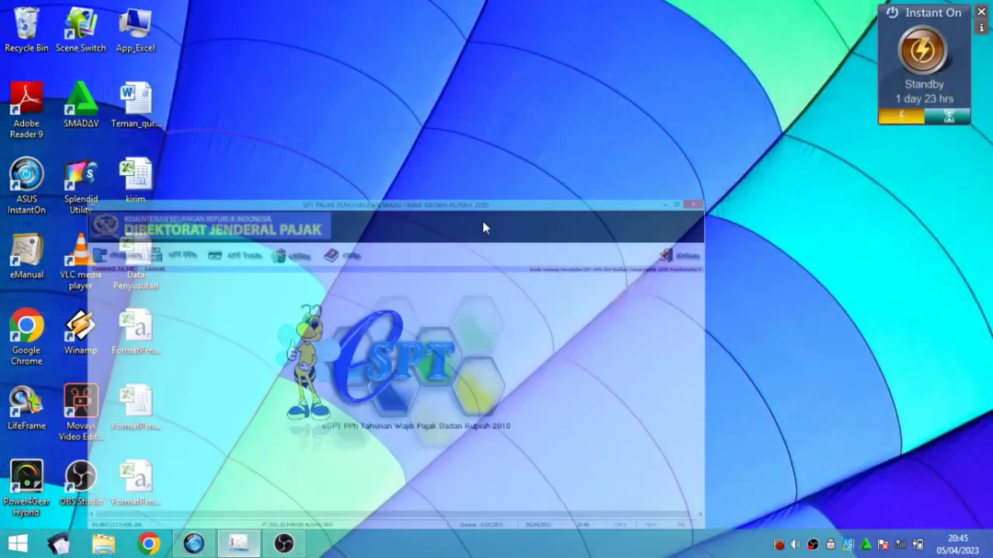
click(966, 89)
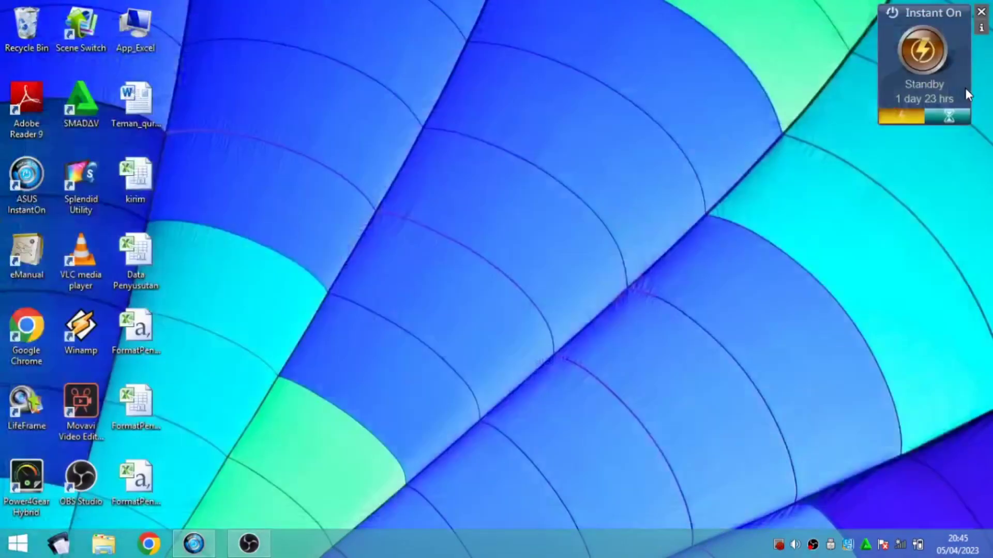
drag(157, 473, 394, 107)
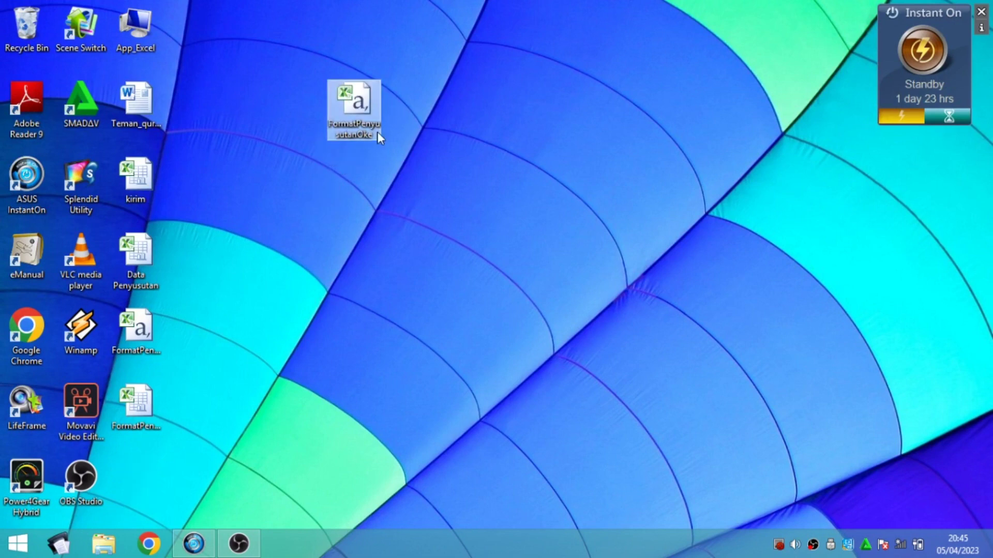